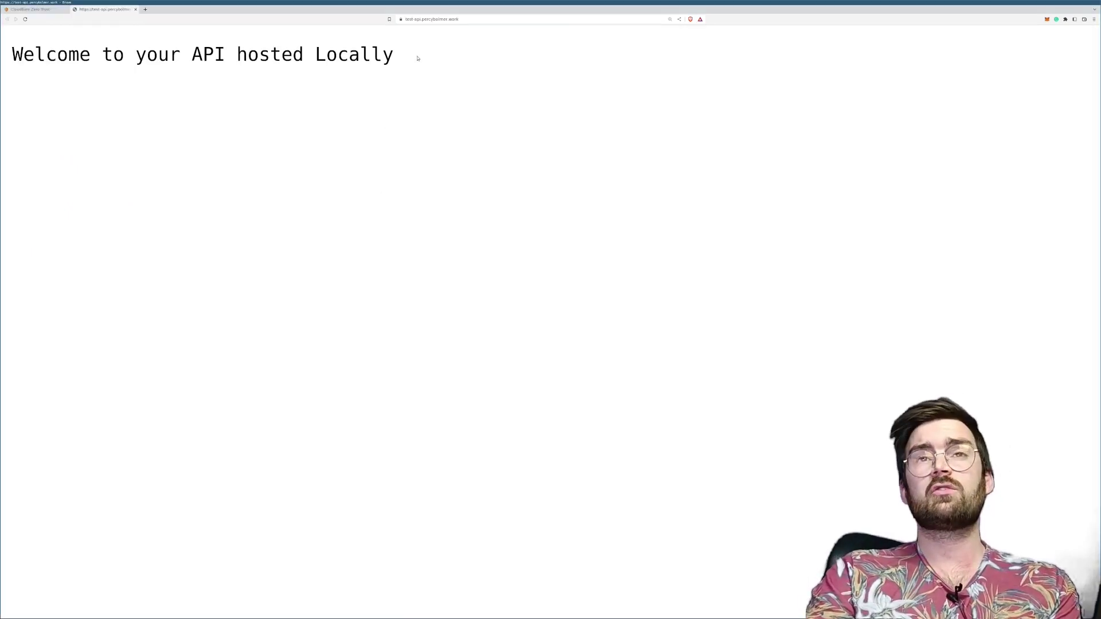
# Step: Start appending /admin to the test-api page address, abandon the edit, and return to the Cloudflare Zero Trust tab
pyautogui.moveTo(418, 51); pyautogui.dragTo(43, 55)
pyautogui.click(43, 54)
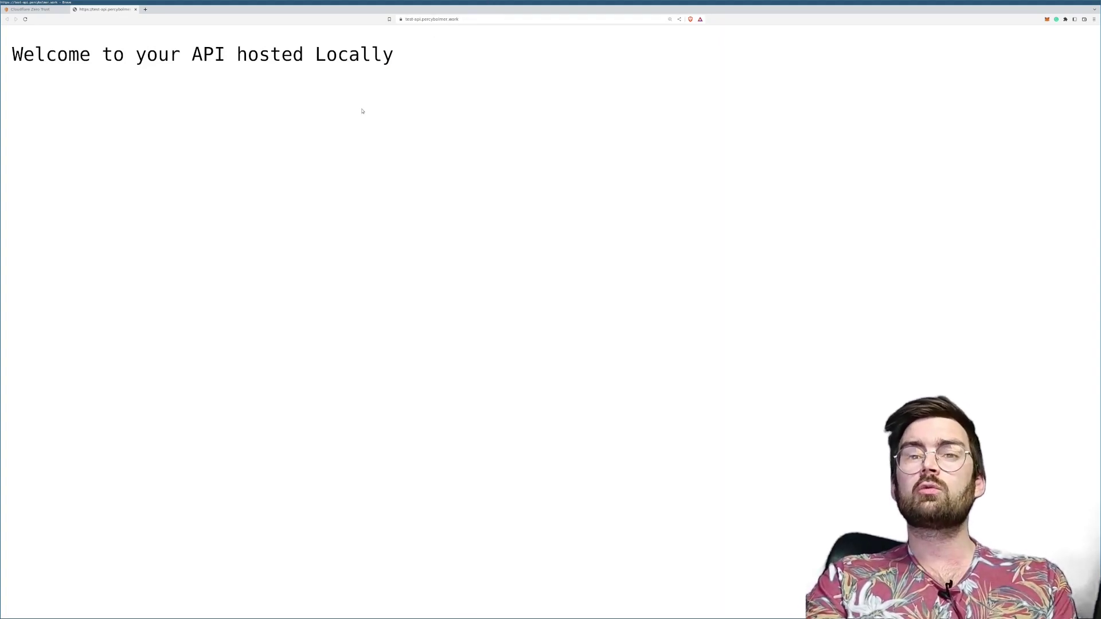
pyautogui.click(471, 19)
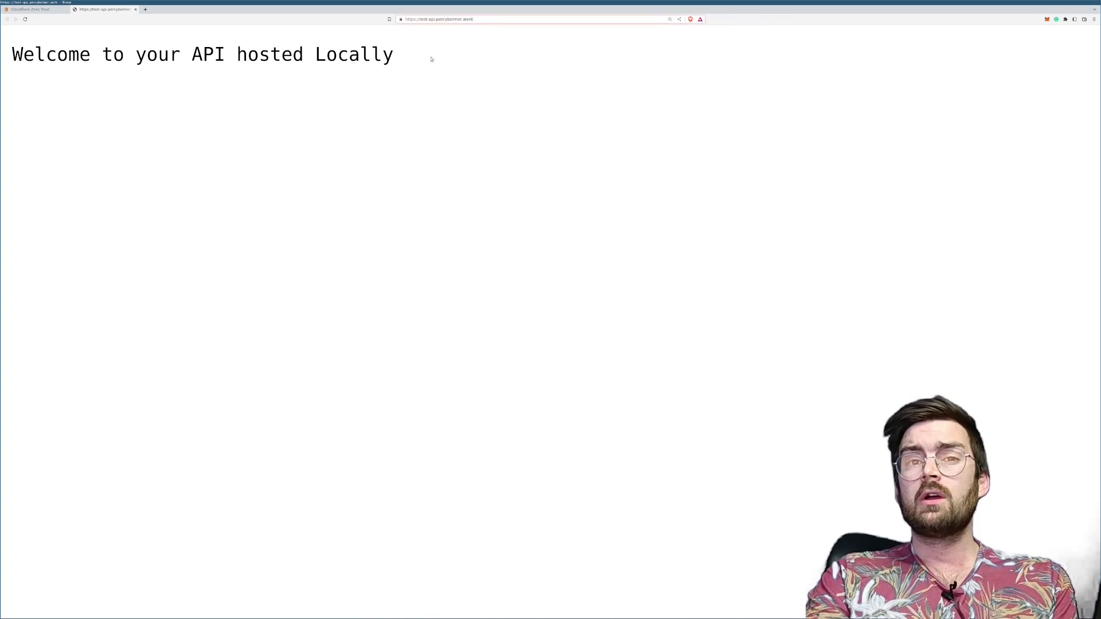
pyautogui.write('/admin')
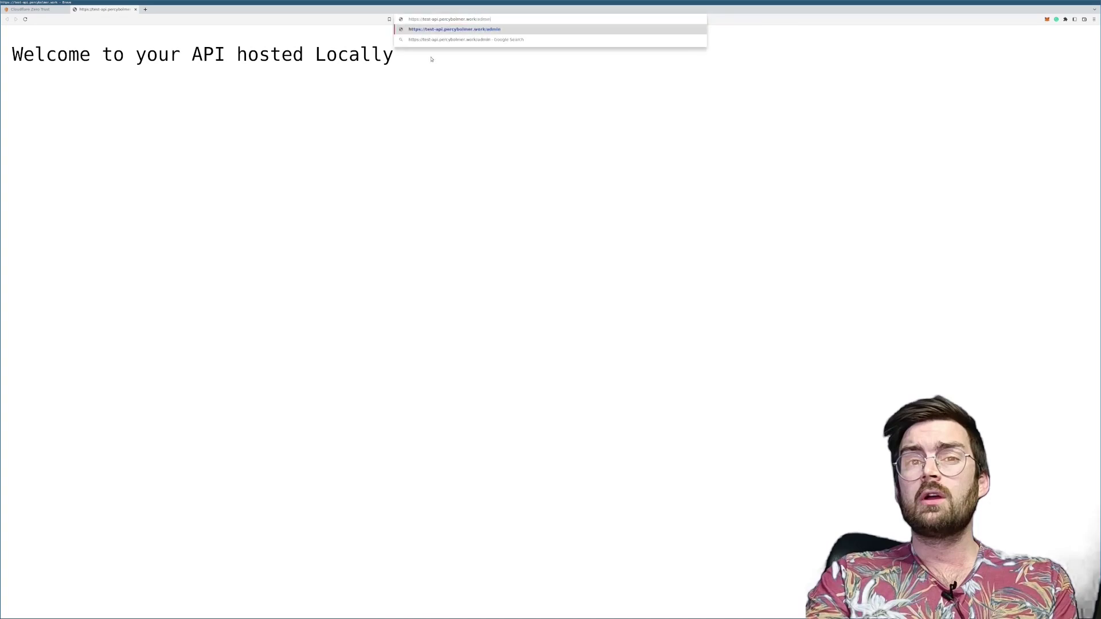
pyautogui.doubleClick(419, 89)
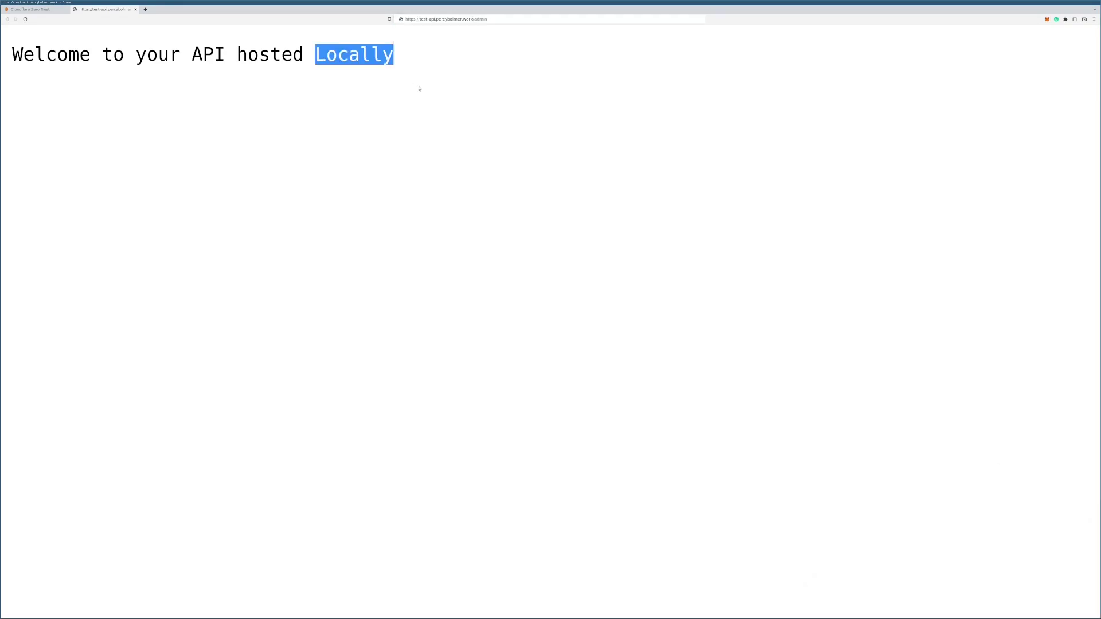
pyautogui.click(30, 9)
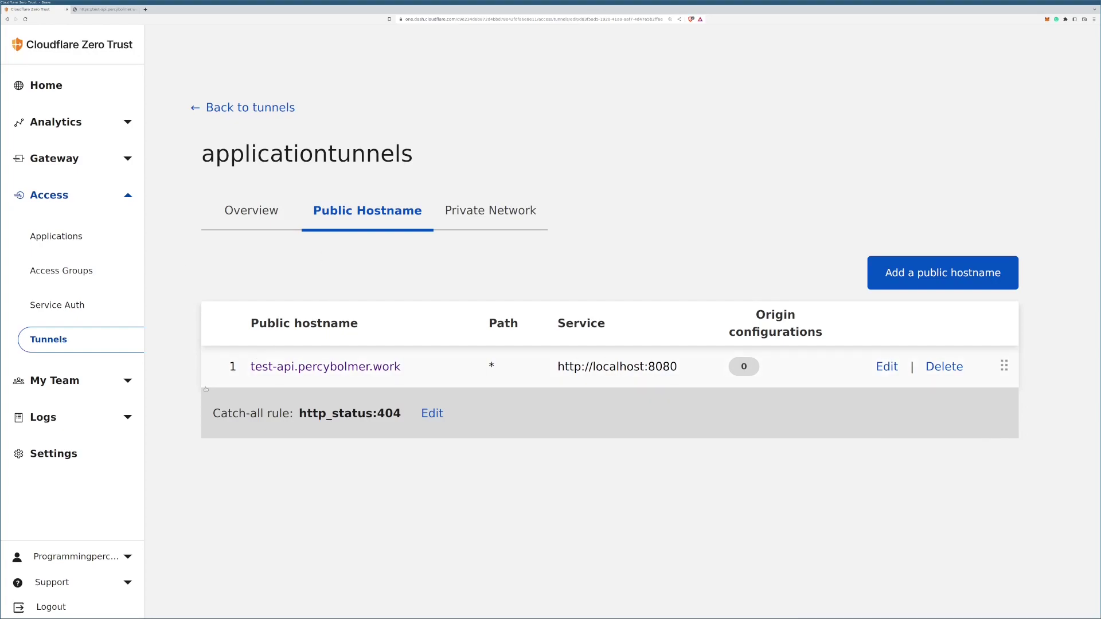
# Step: Go to Settings > Authentication and choose Add under Login methods to list identity providers
pyautogui.click(86, 456)
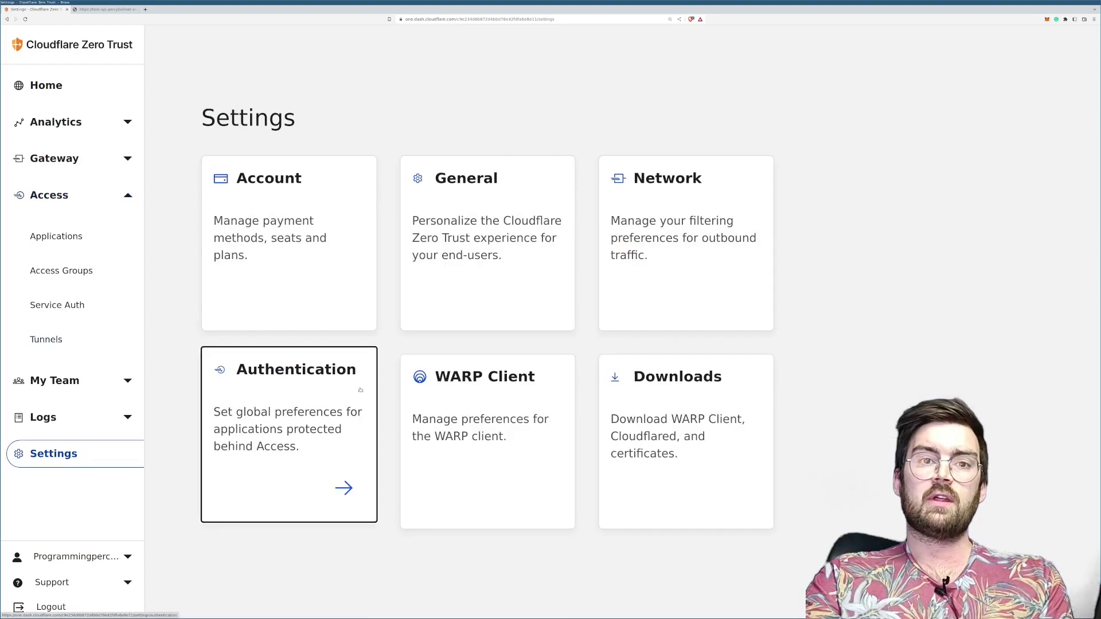
pyautogui.click(271, 381)
pyautogui.moveTo(223, 437); pyautogui.dragTo(337, 439)
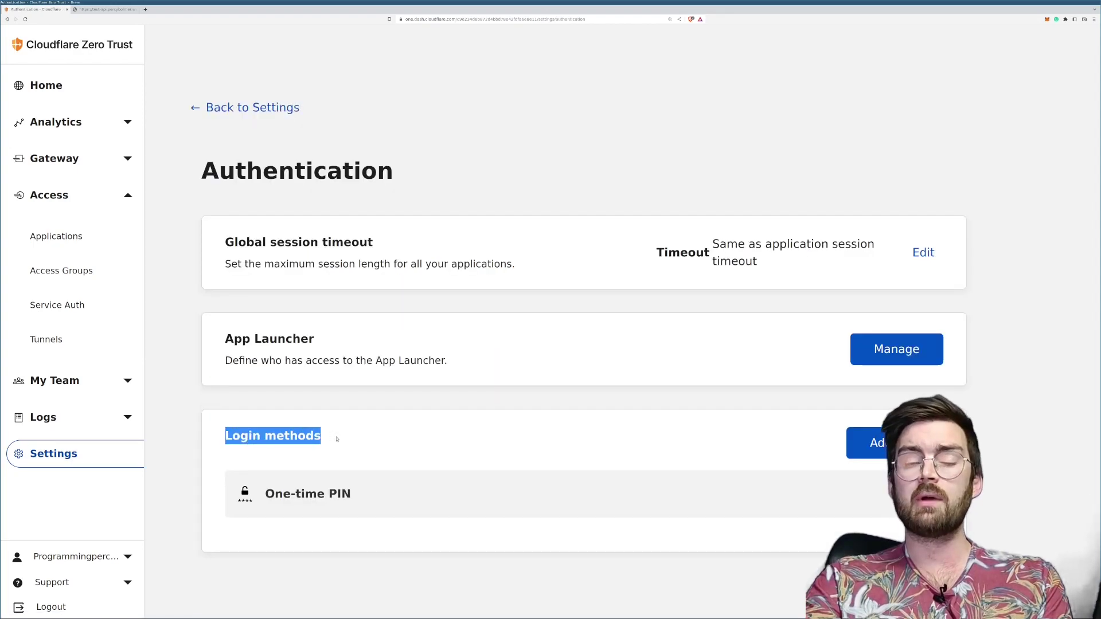
pyautogui.click(337, 439)
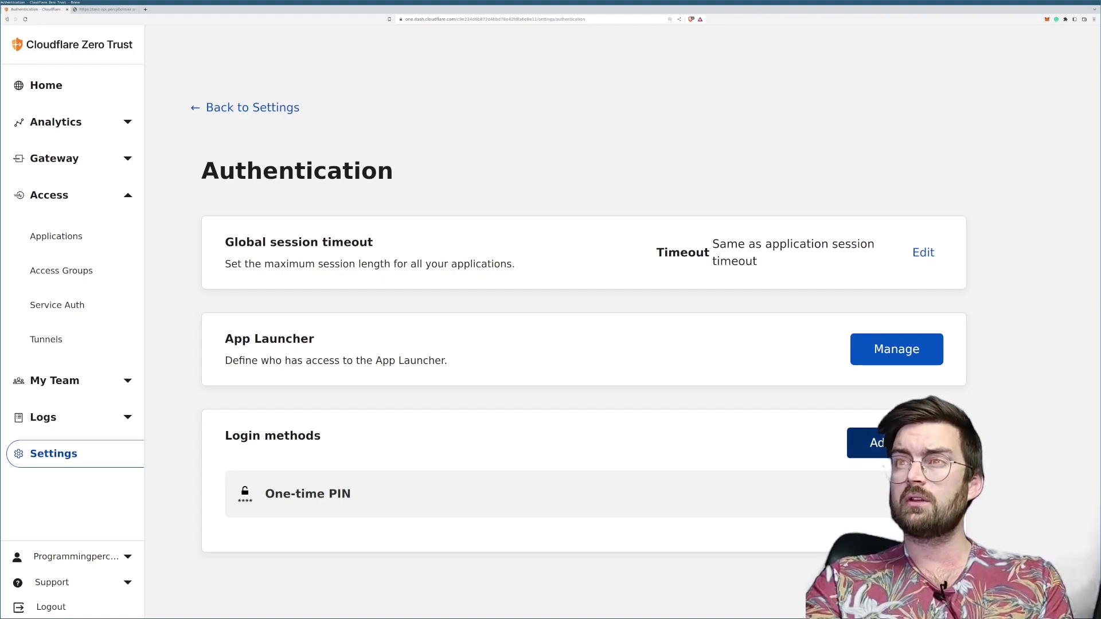
pyautogui.click(865, 442)
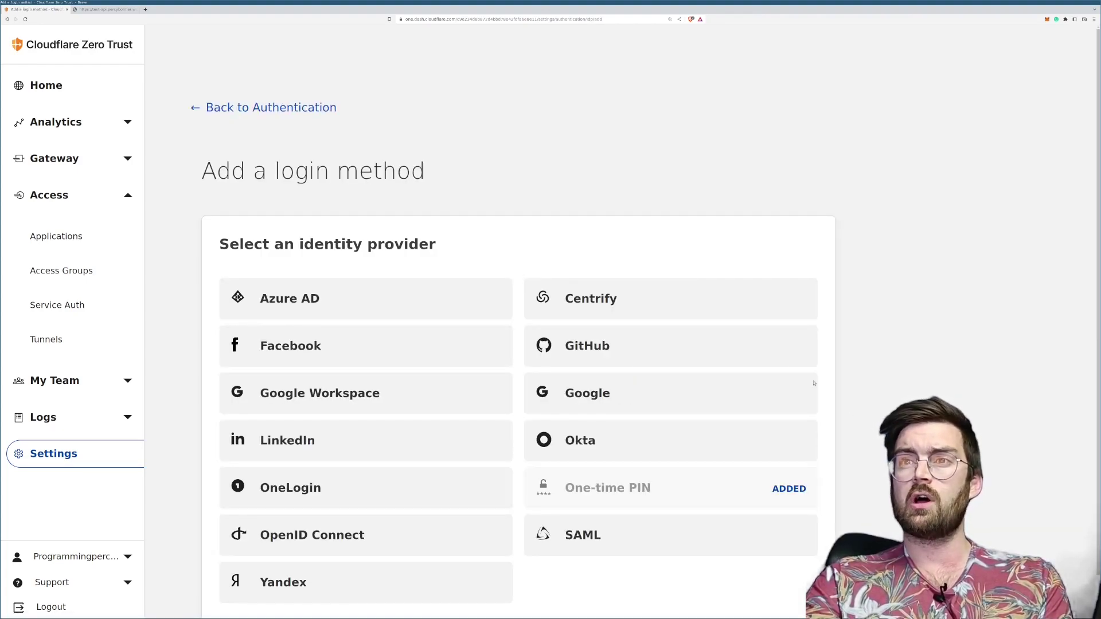
pyautogui.scroll(-1, 814, 383)
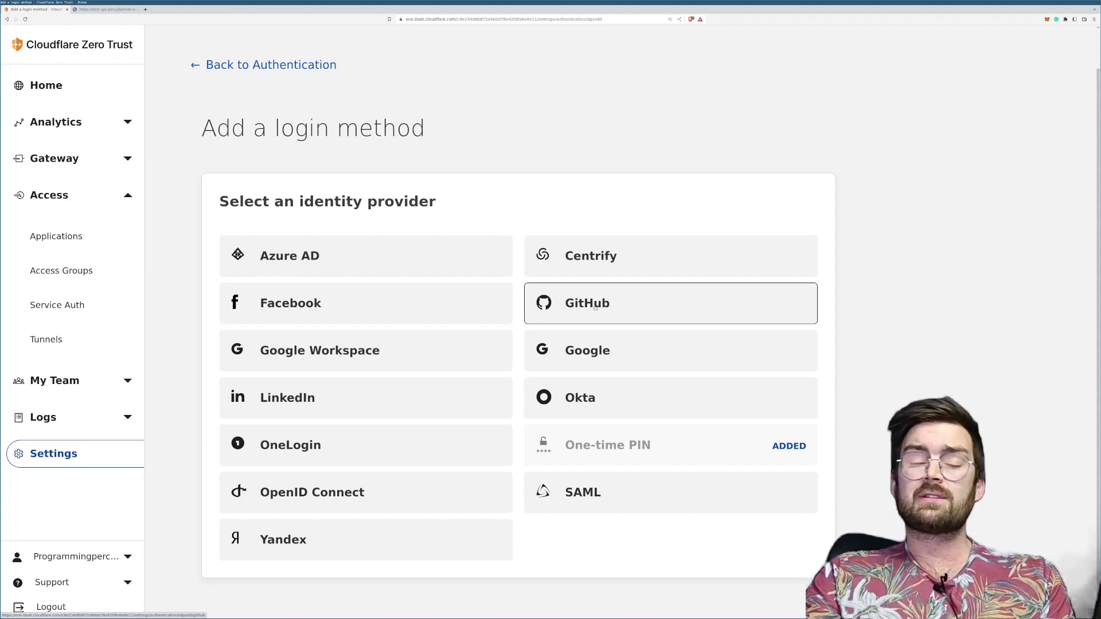
# Step: Pick GitHub as the identity provider and scroll through its setup instructions
pyautogui.click(595, 308)
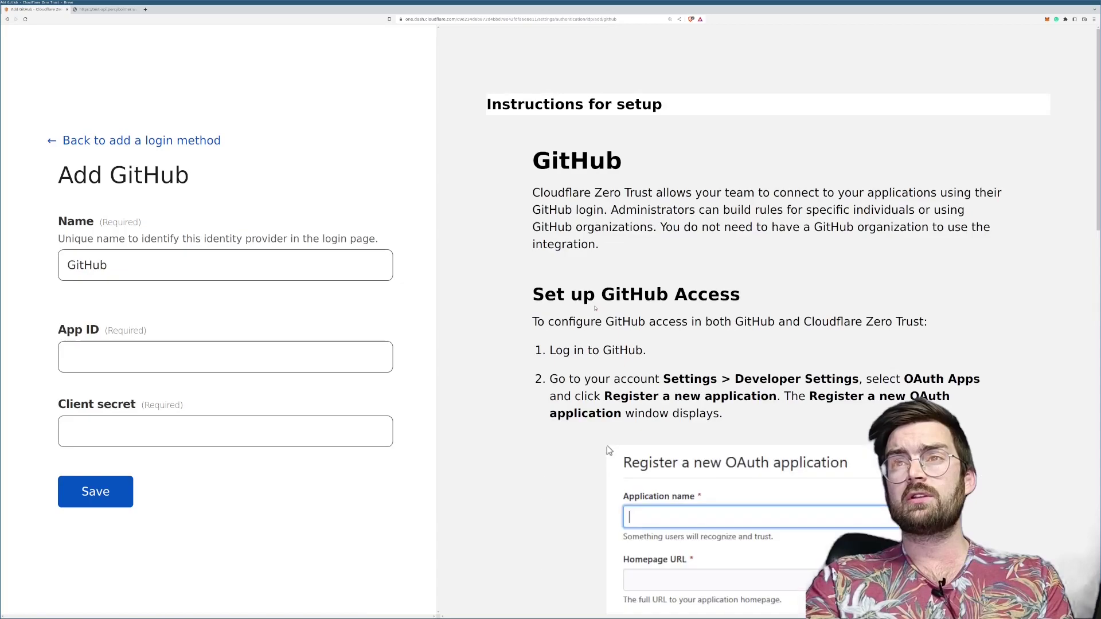
pyautogui.scroll(-3, 668, 292)
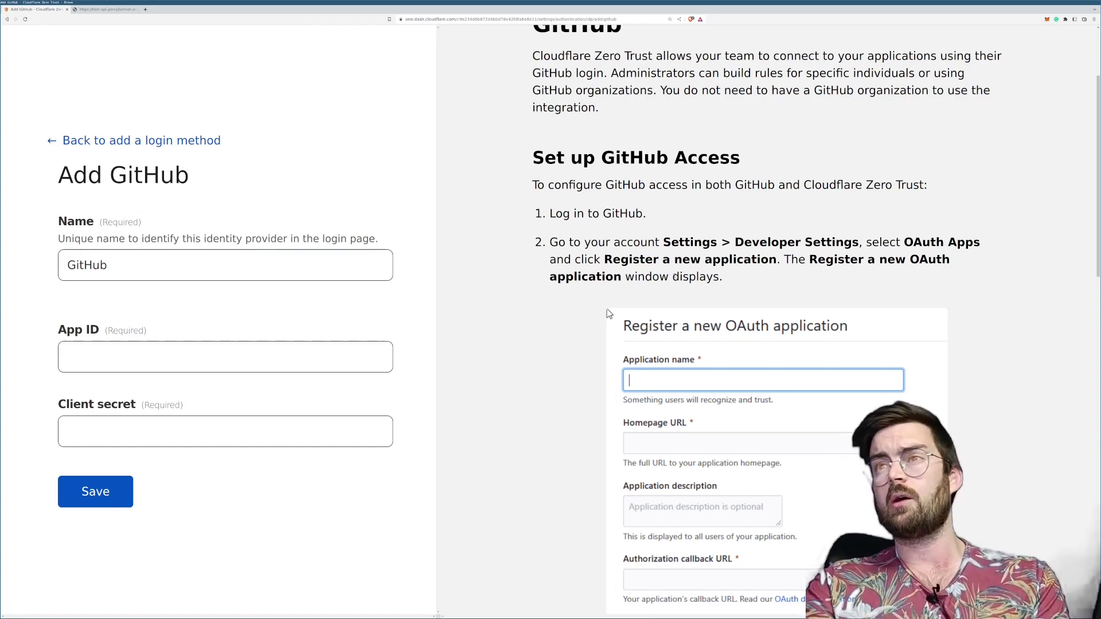
pyautogui.scroll(-9, 685, 321)
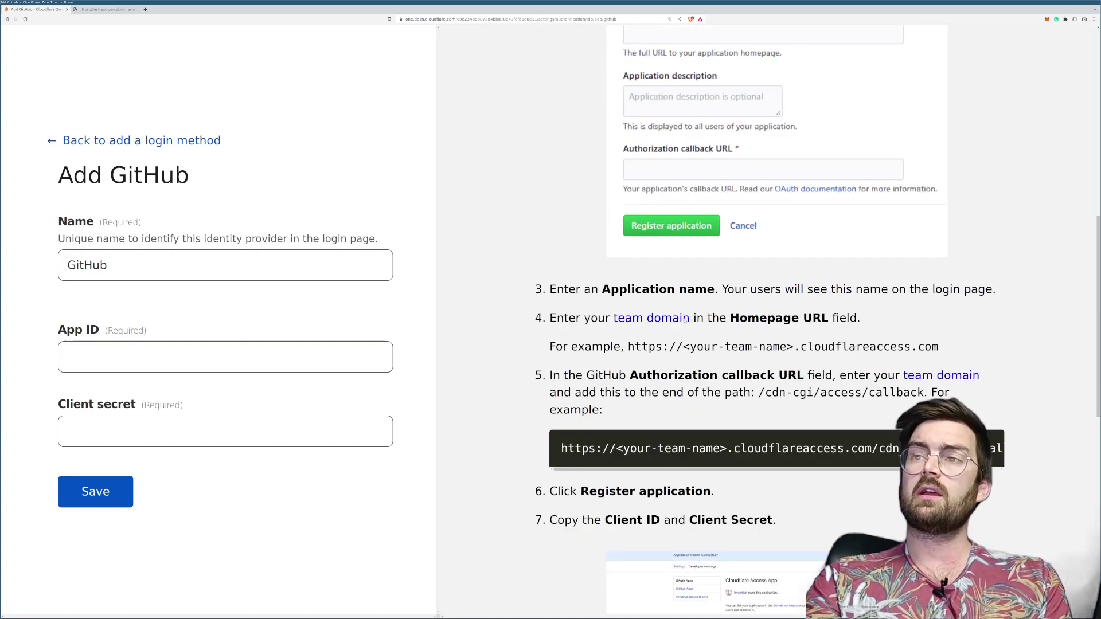
pyautogui.scroll(12, 688, 321)
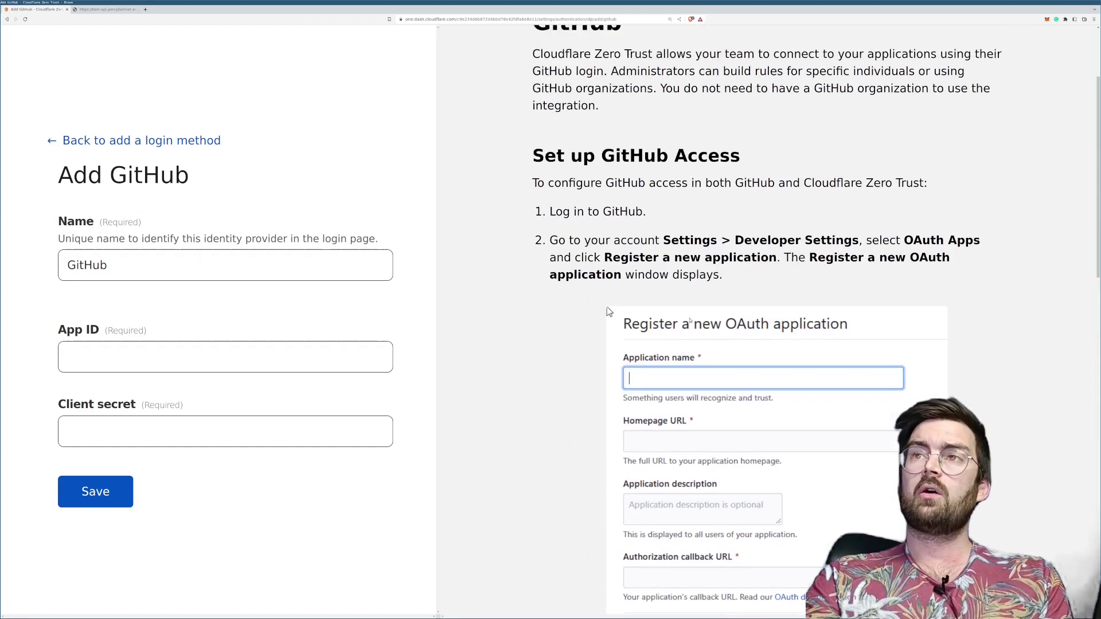
pyautogui.scroll(1, 689, 321)
pyautogui.scroll(-1, 687, 321)
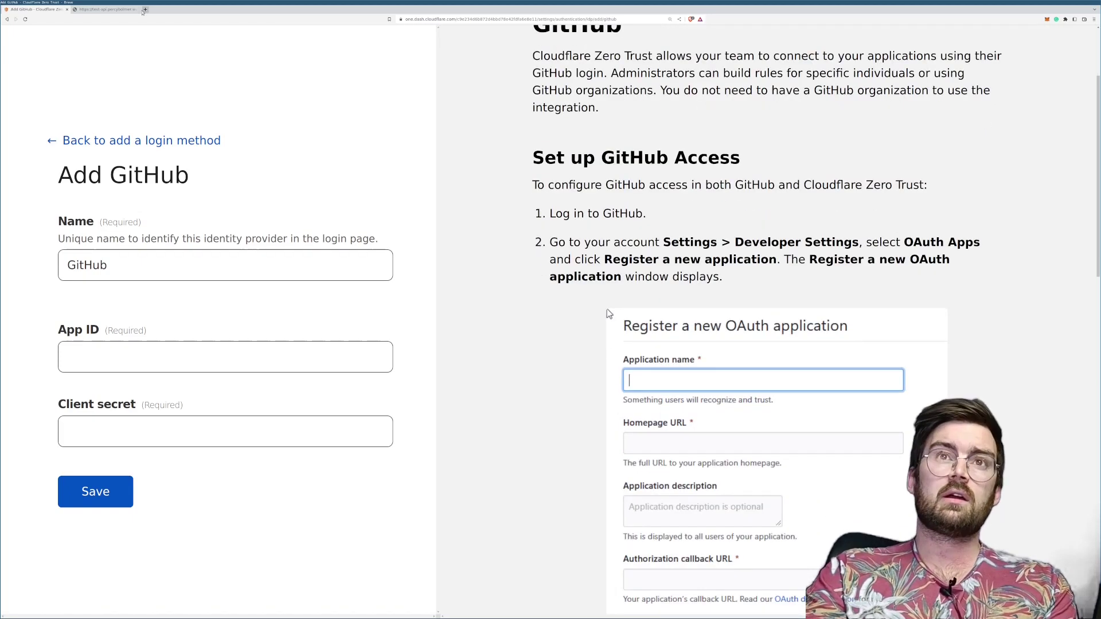
pyautogui.click(144, 10)
# Step: Load github.com and zoom the page in for readability
pyautogui.write('github.com')
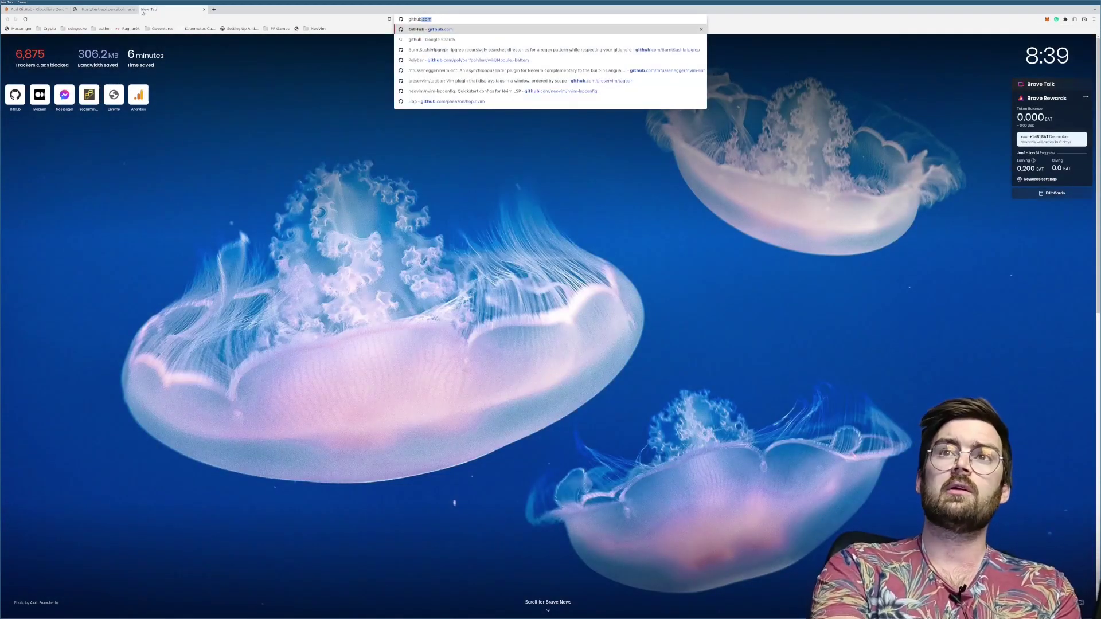
pyautogui.press('Return')
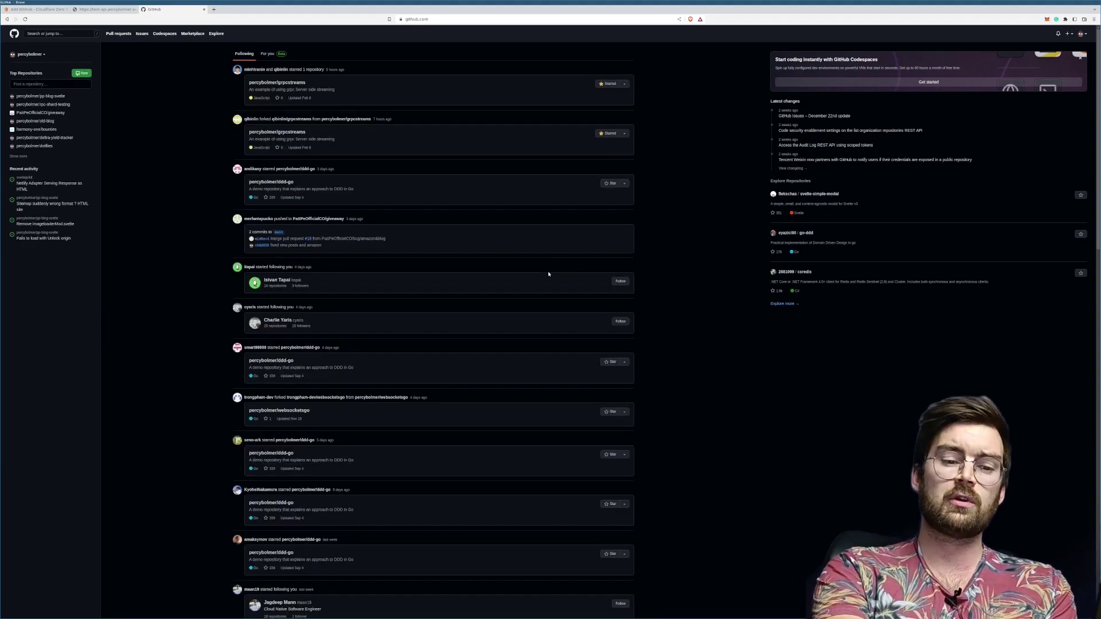
pyautogui.hotkey('ctrl', '+')
pyautogui.hotkey('ctrl', '+')
pyautogui.hotkey('ctrl', '+')
pyautogui.hotkey('ctrl', '+')
pyautogui.hotkey('ctrl', '+')
pyautogui.hotkey('ctrl', '+')
pyautogui.hotkey('ctrl', '+')
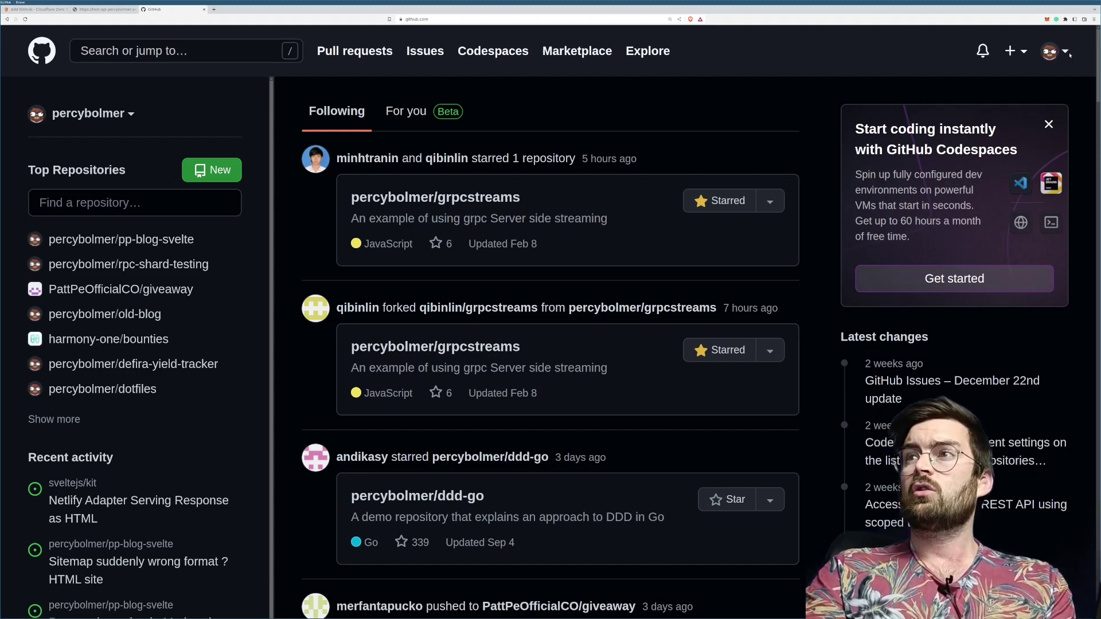
# Step: Go to Settings > Developer settings > OAuth Apps and start registering a new application
pyautogui.click(1059, 55)
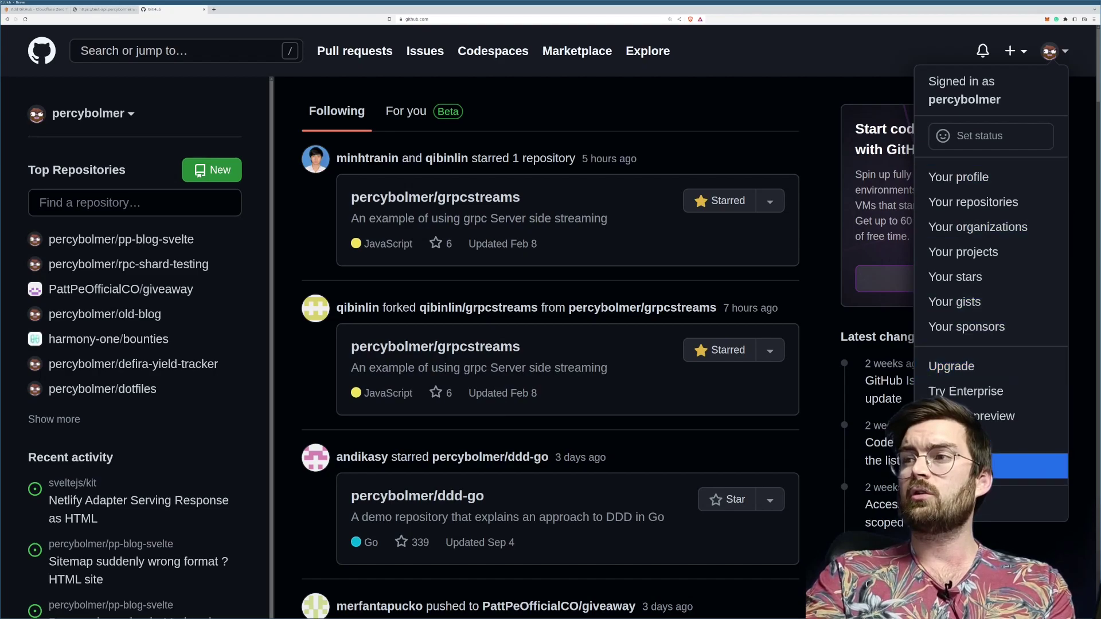
pyautogui.click(1058, 466)
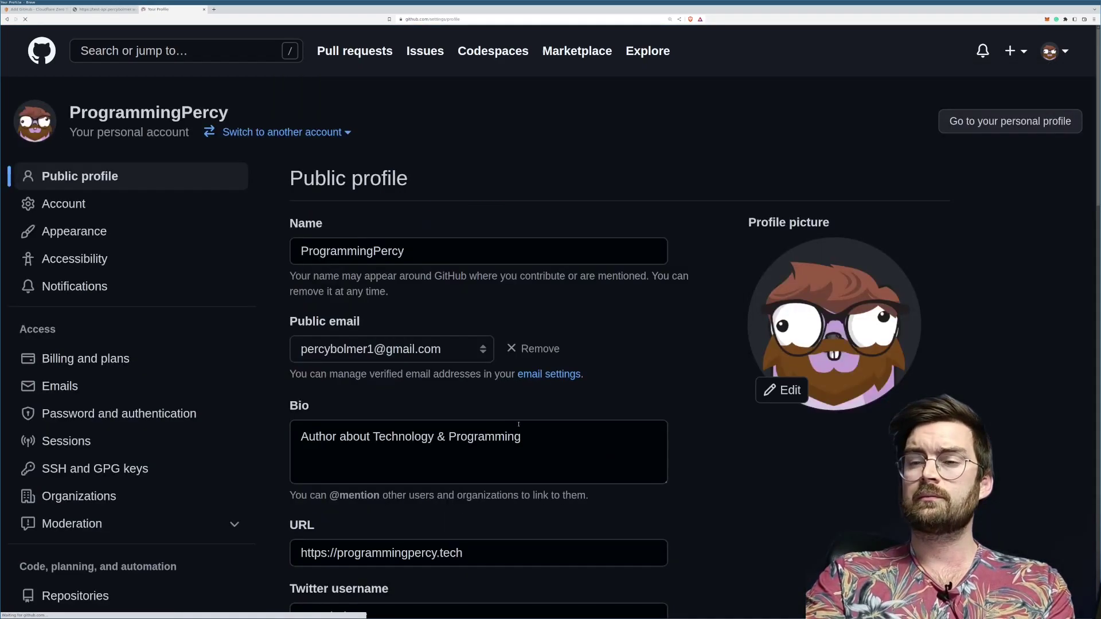
pyautogui.scroll(-5, 126, 401)
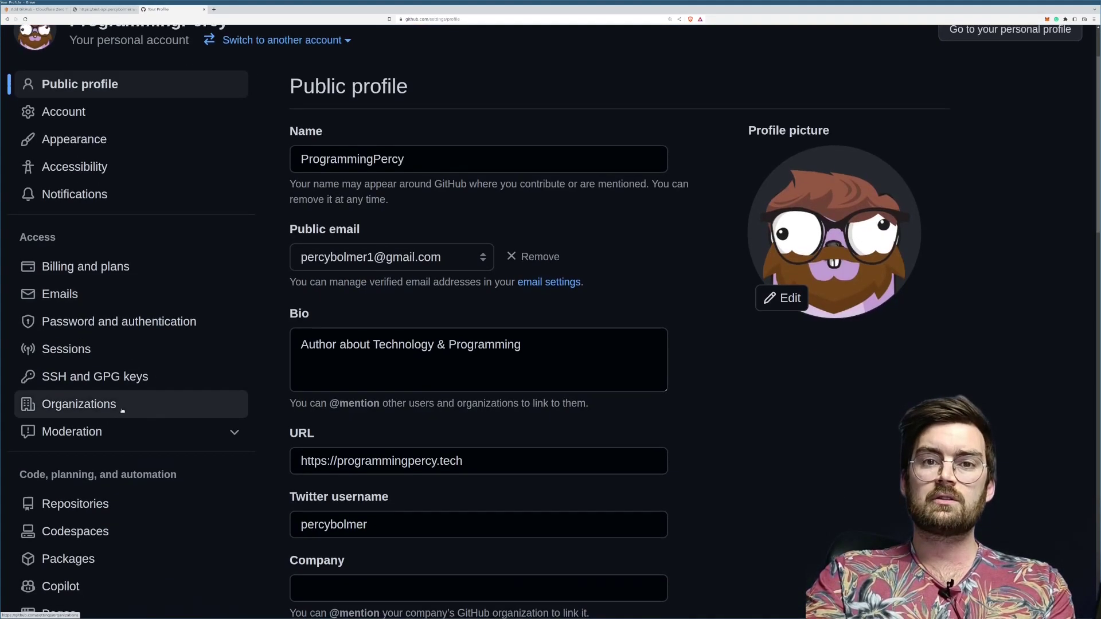
pyautogui.scroll(-4, 81, 457)
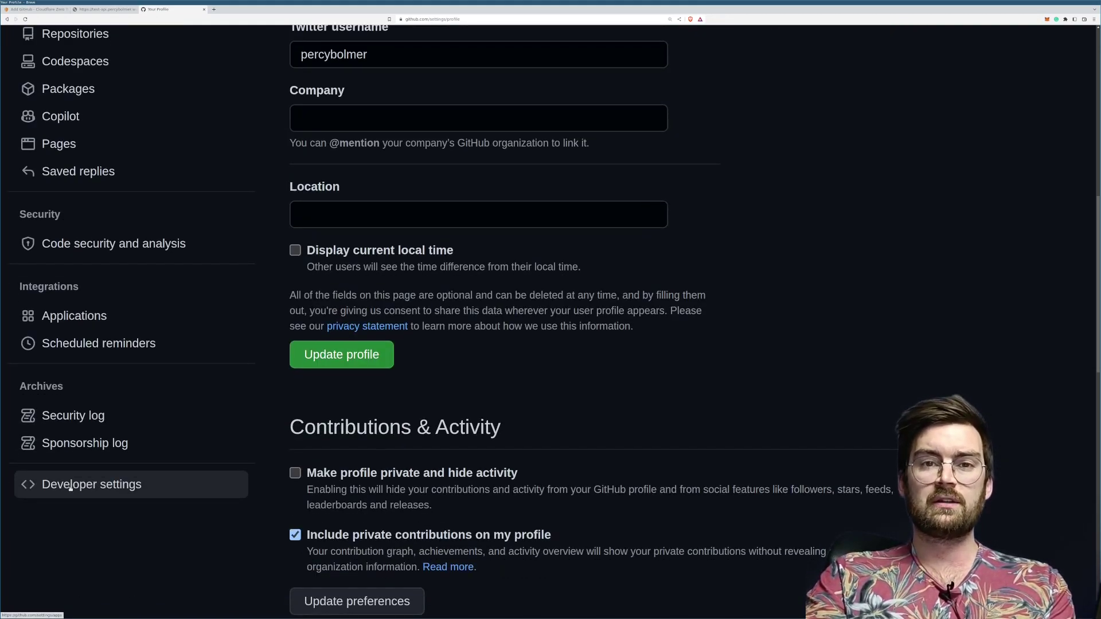
pyautogui.click(70, 487)
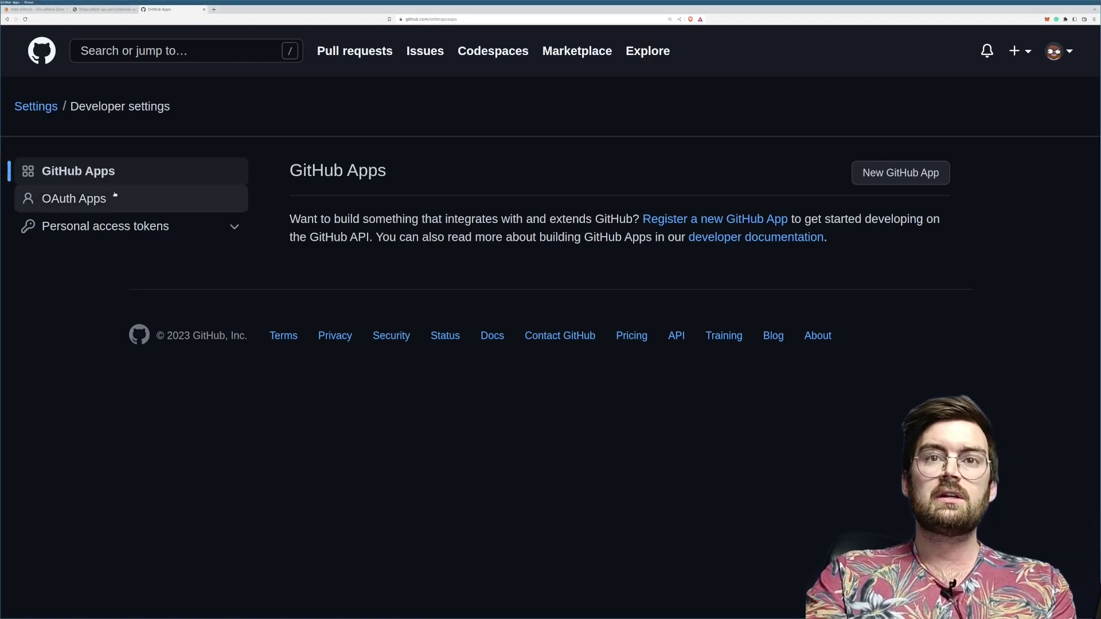
pyautogui.click(113, 200)
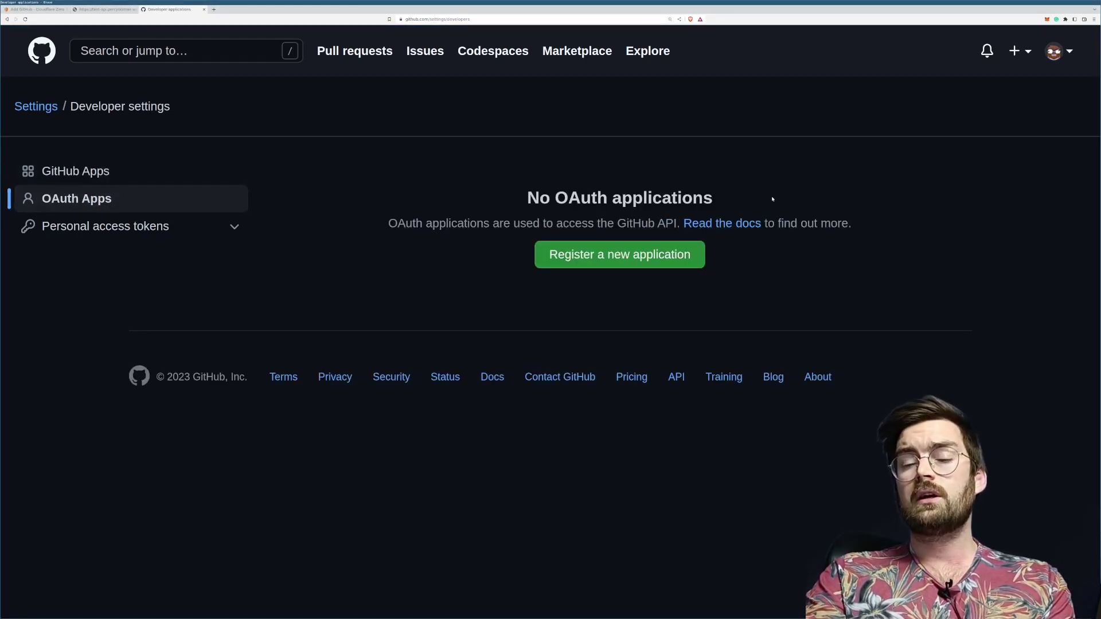
pyautogui.click(609, 255)
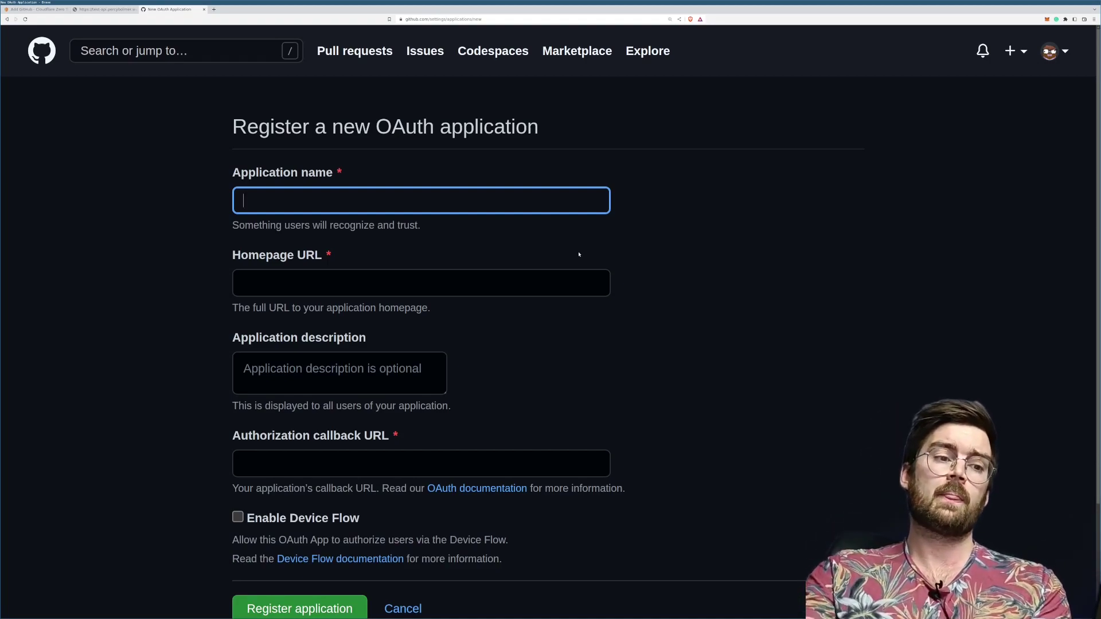
# Step: Enter TestApi as the OAuth application name
pyautogui.click(579, 254)
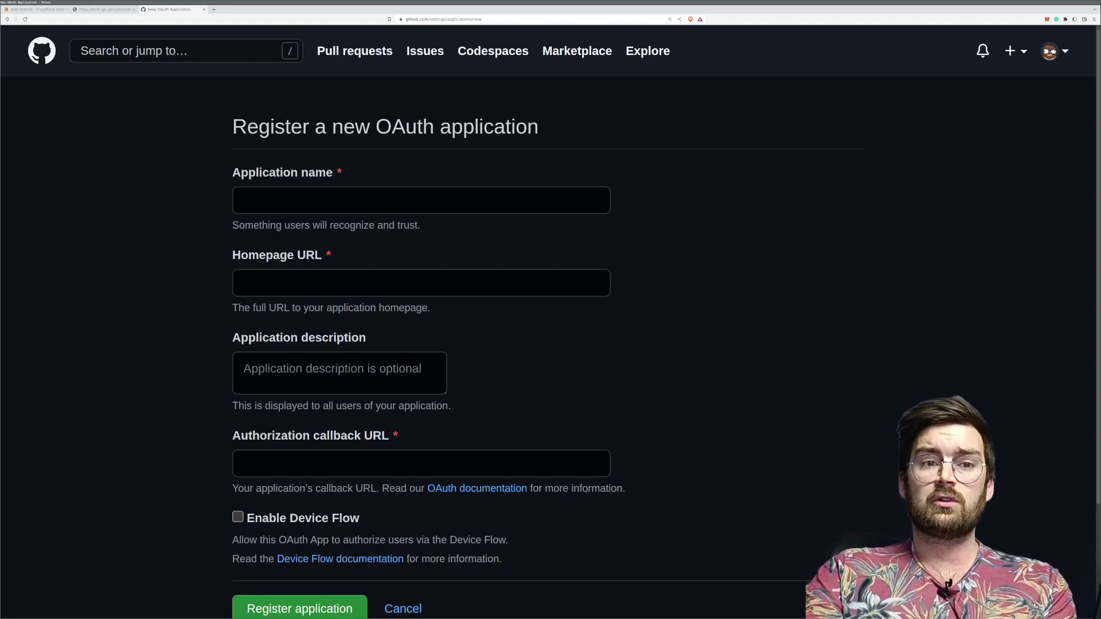
pyautogui.click(54, 302)
pyautogui.click(210, 376)
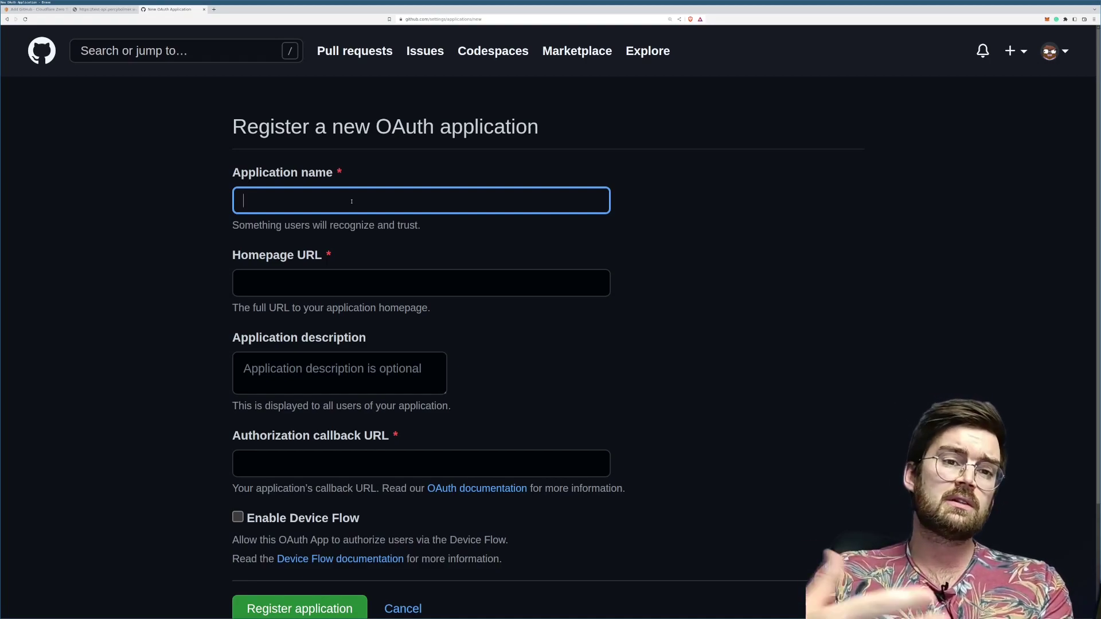
pyautogui.write('TestApi')
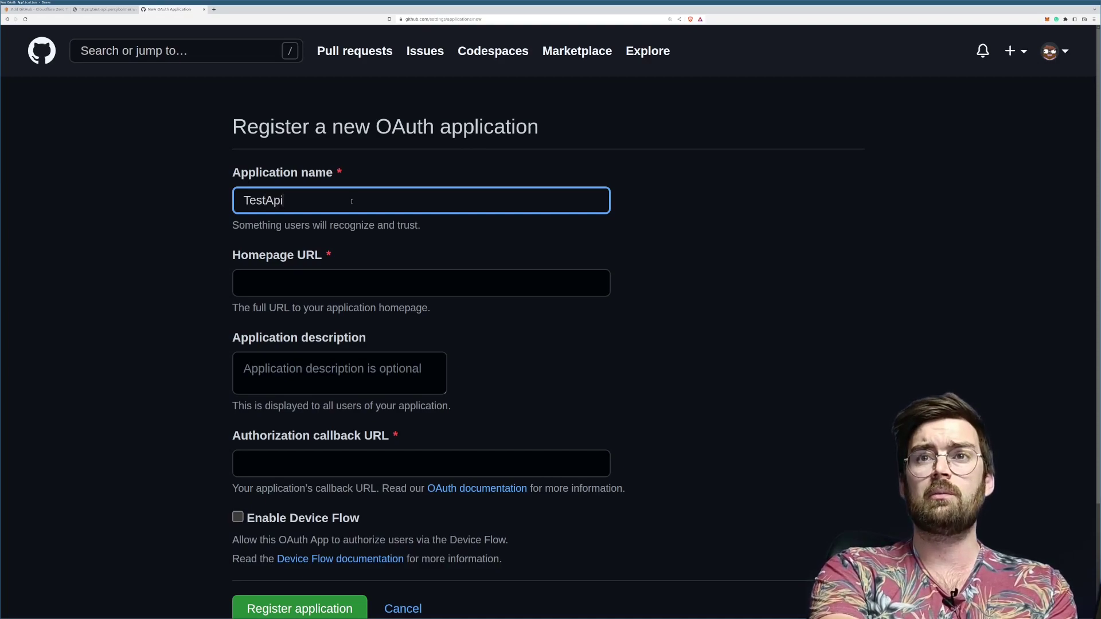
pyautogui.press('Tab')
pyautogui.scroll(-1, 355, 198)
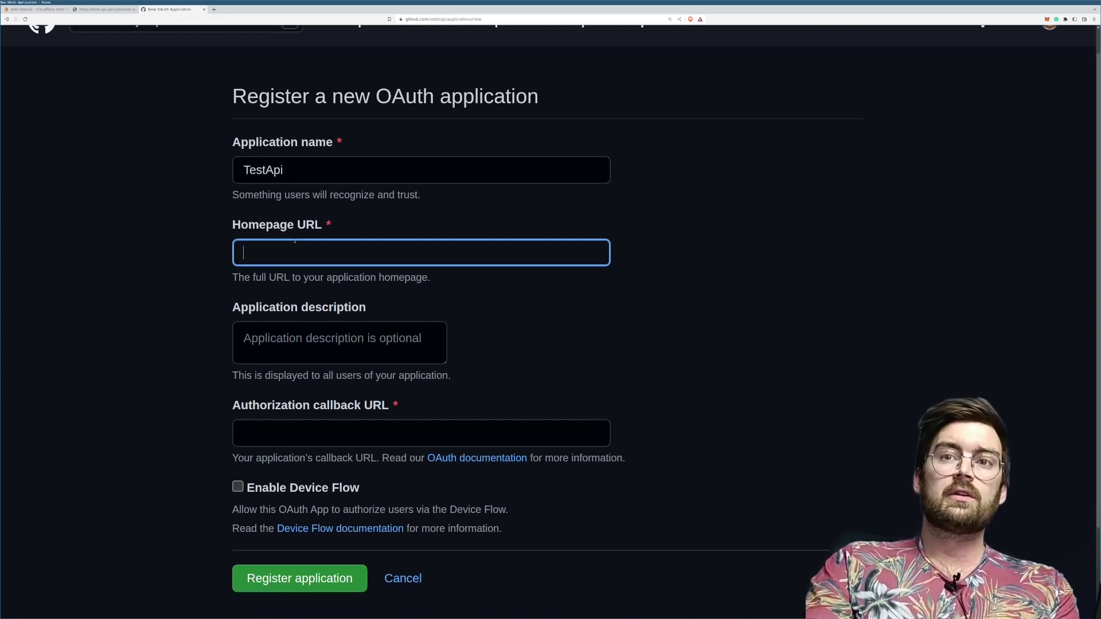
# Step: Switch back to the Cloudflare Zero Trust Add GitHub page
pyautogui.hotkey('alt', 'Tab')
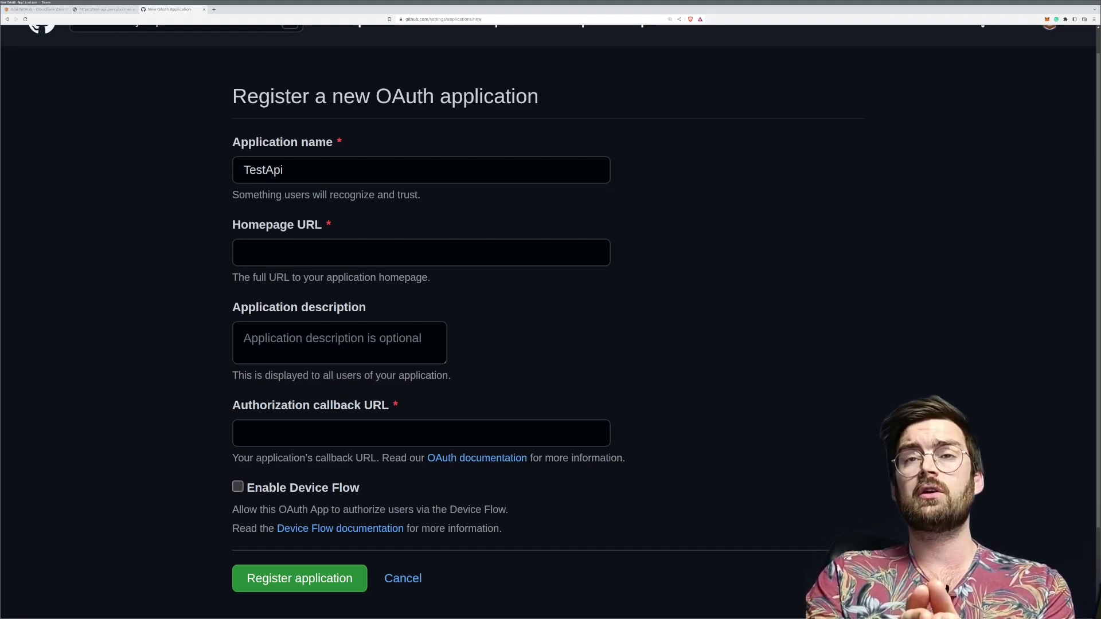
pyautogui.hotkey('alt', 'Tab')
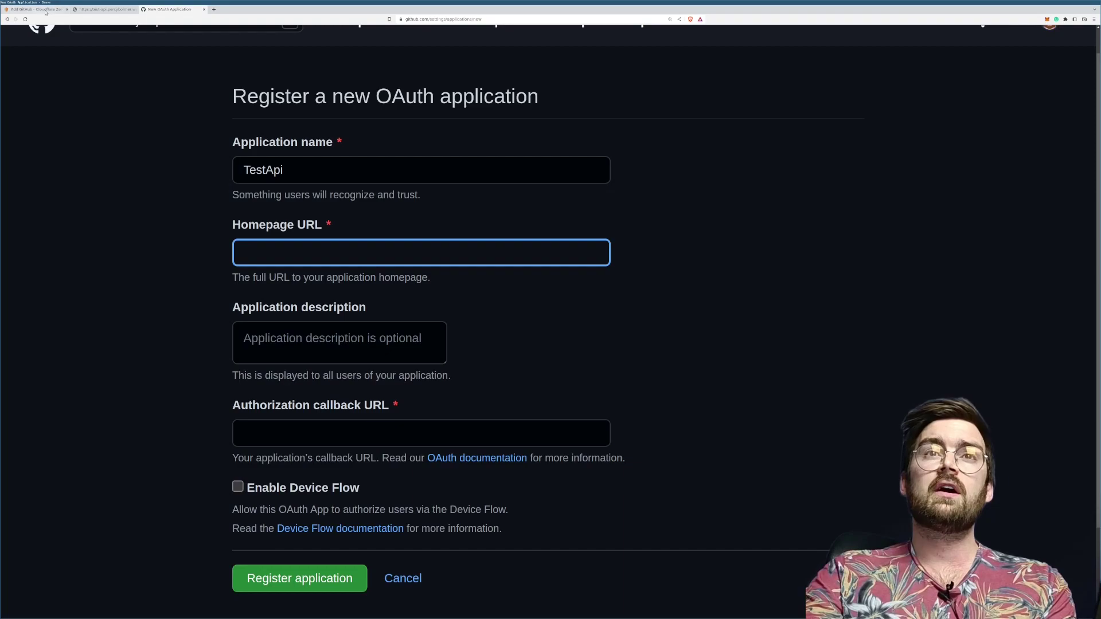
pyautogui.click(45, 8)
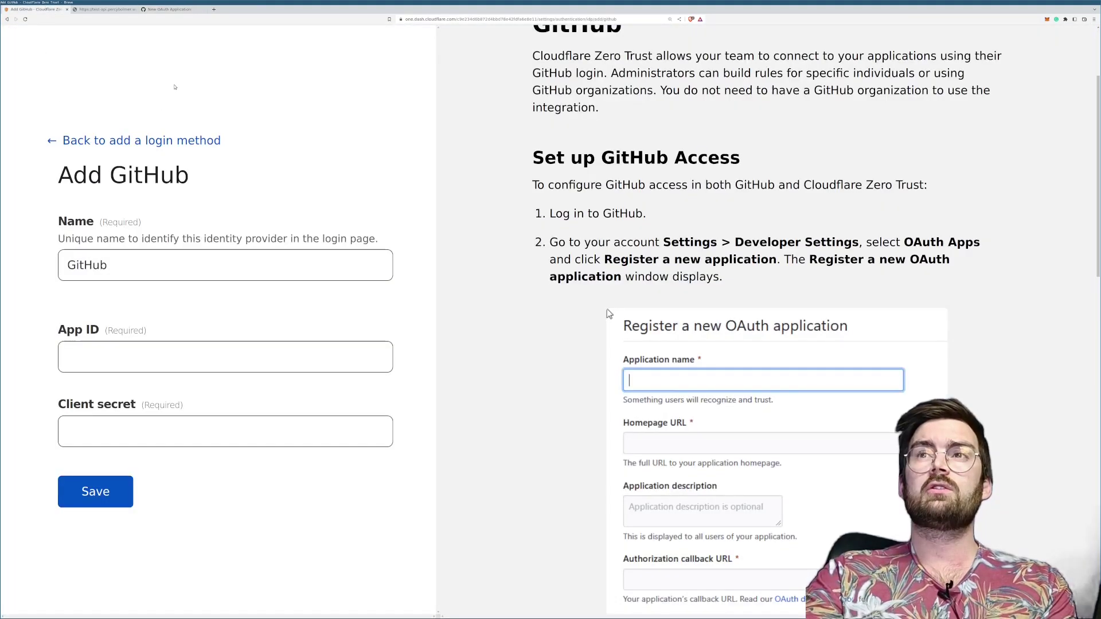
# Step: Copy the Team domain value from Settings > General in Zero Trust
pyautogui.click(166, 141)
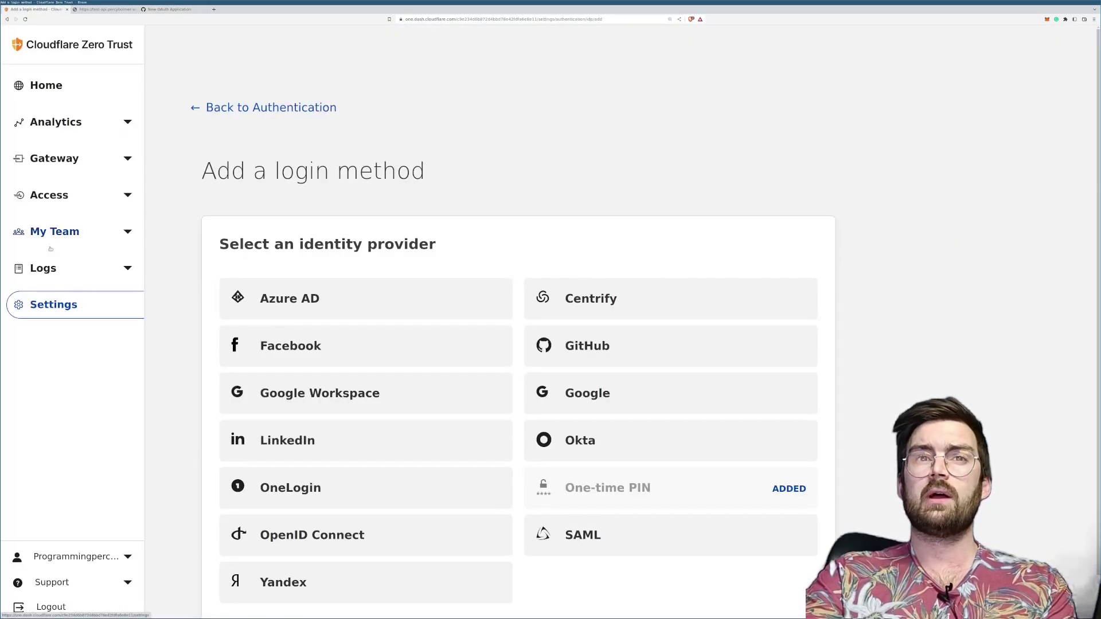
pyautogui.click(54, 305)
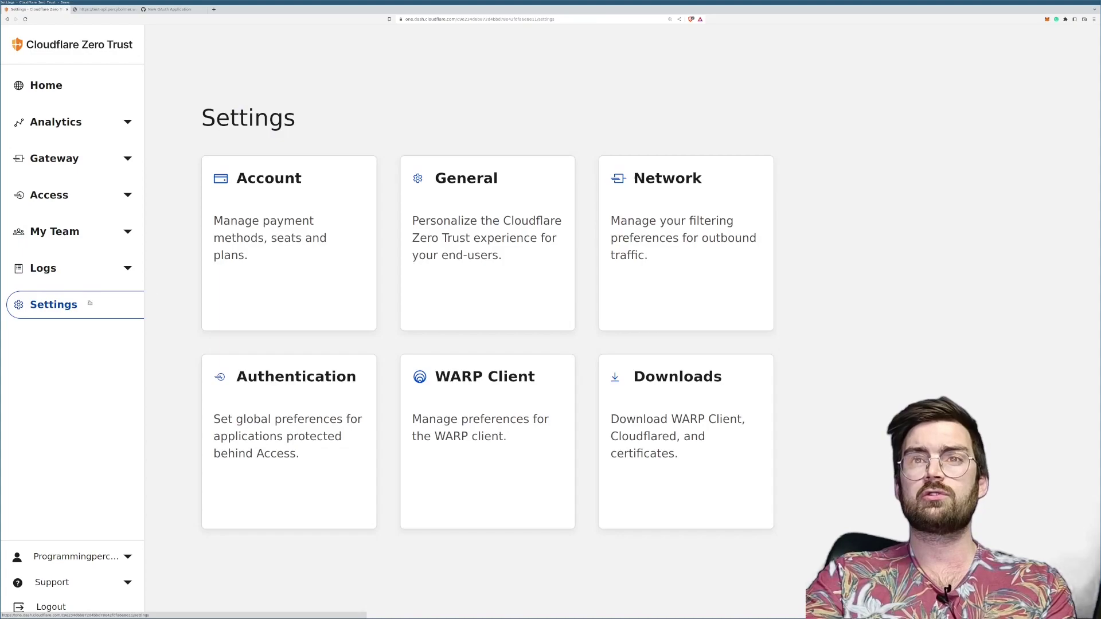
pyautogui.click(455, 211)
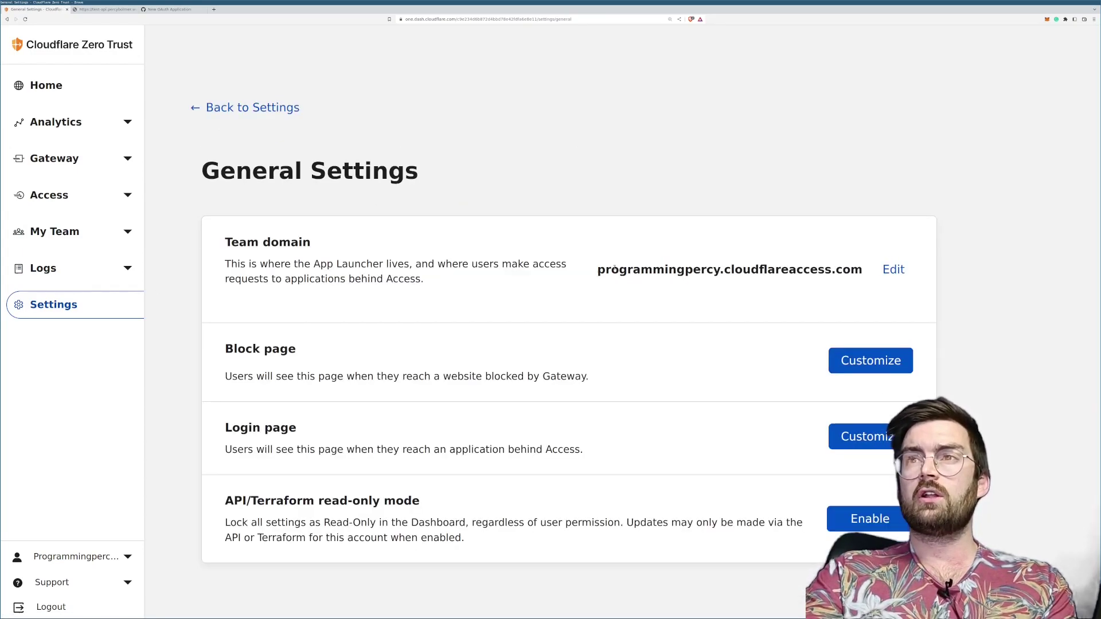
pyautogui.moveTo(598, 270); pyautogui.dragTo(871, 274)
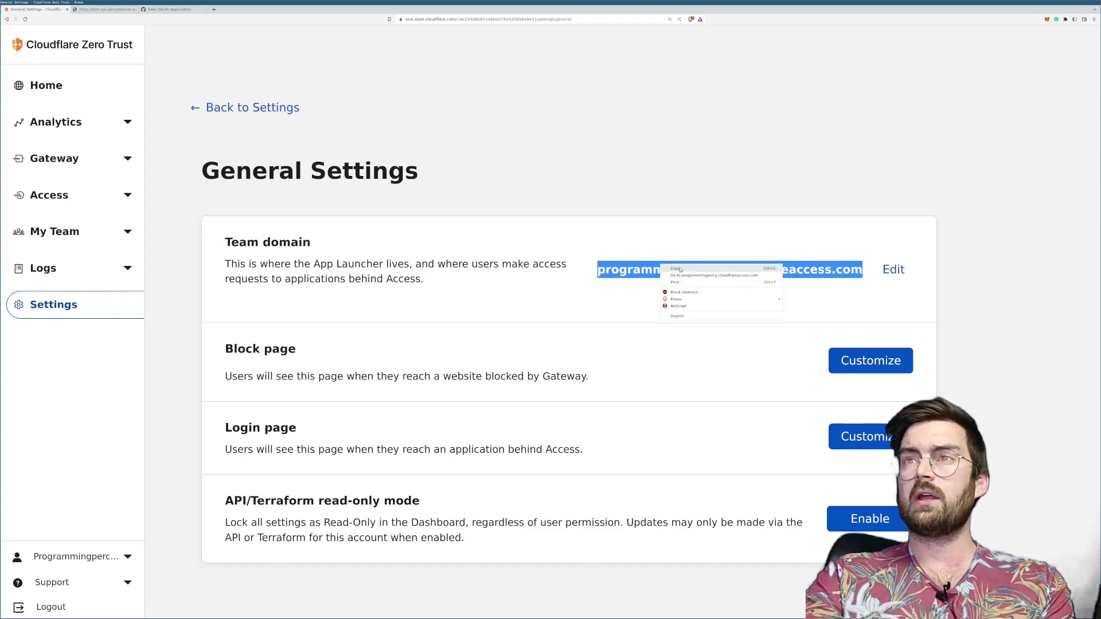
pyautogui.click(675, 268)
pyautogui.hotkey('alt', 'Left')
pyautogui.click(332, 476)
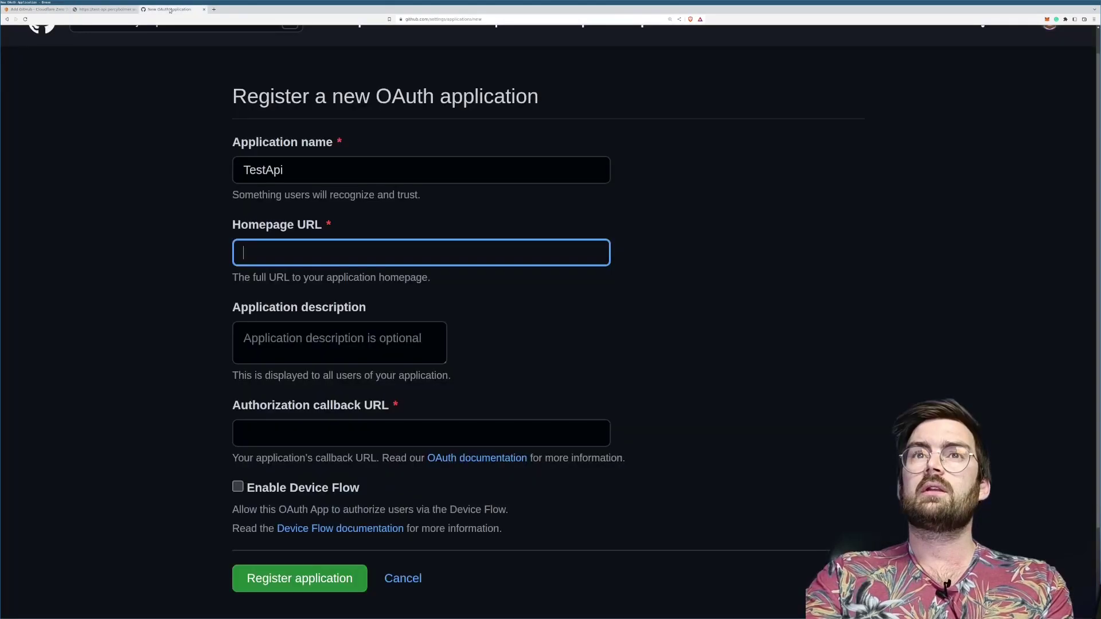
pyautogui.hotkey('ctrl', 'v')
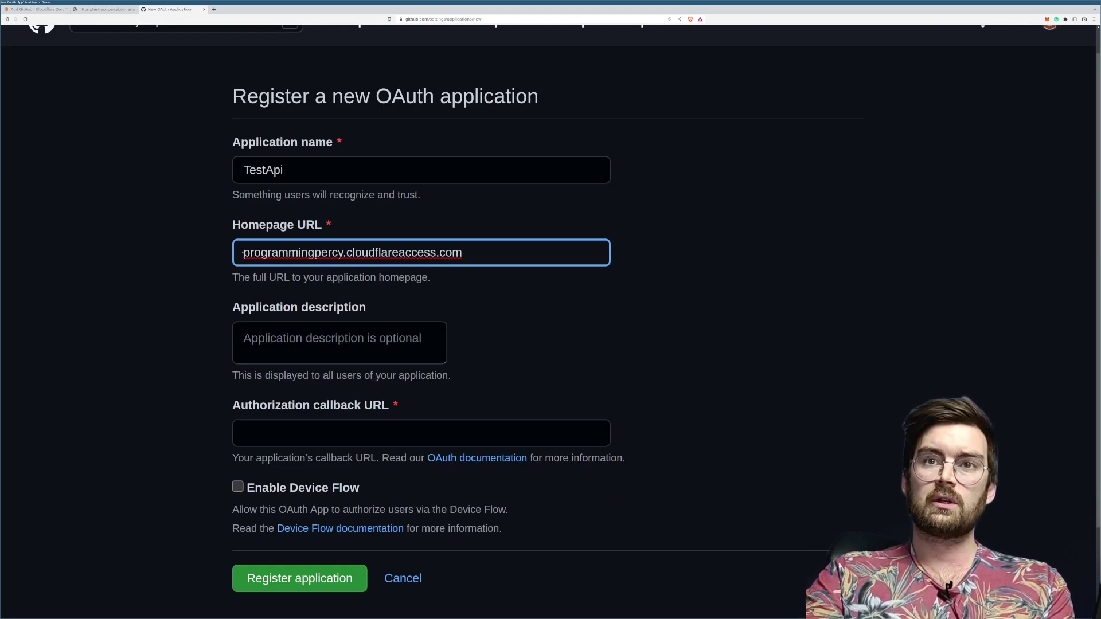
pyautogui.write('http')
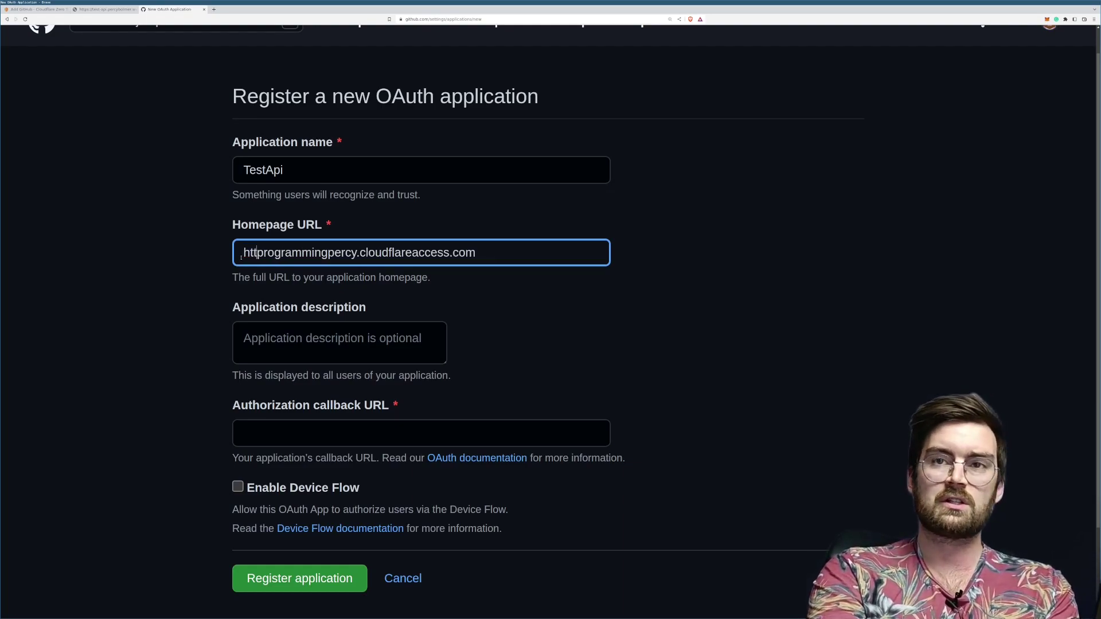
pyautogui.write('s://')
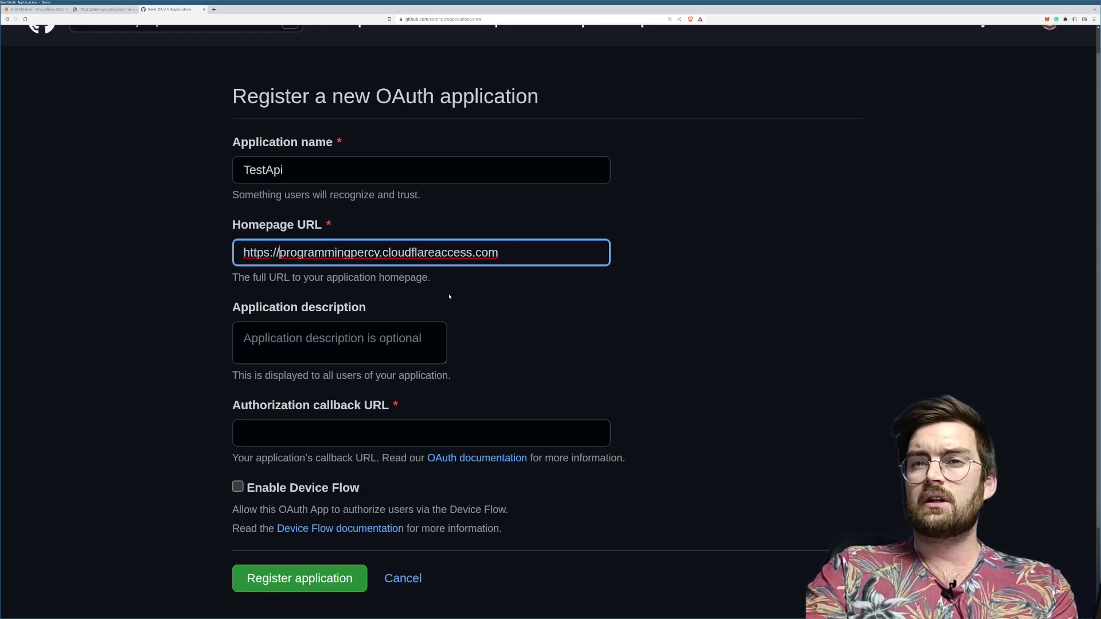
pyautogui.click(309, 348)
pyautogui.scroll(-2, 472, 327)
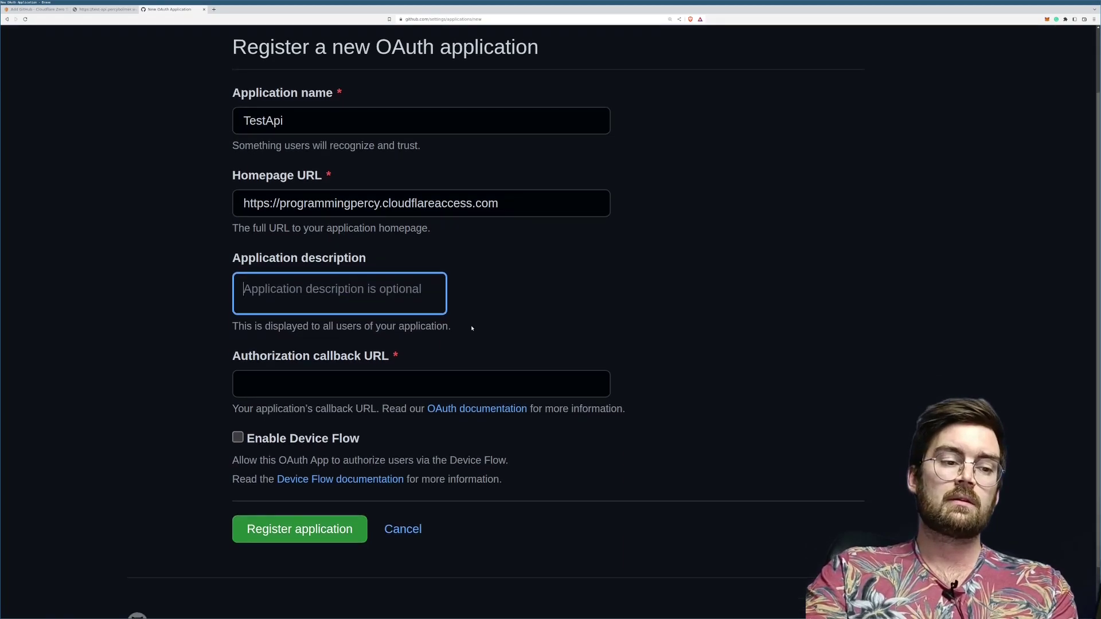
pyautogui.write('A demo application')
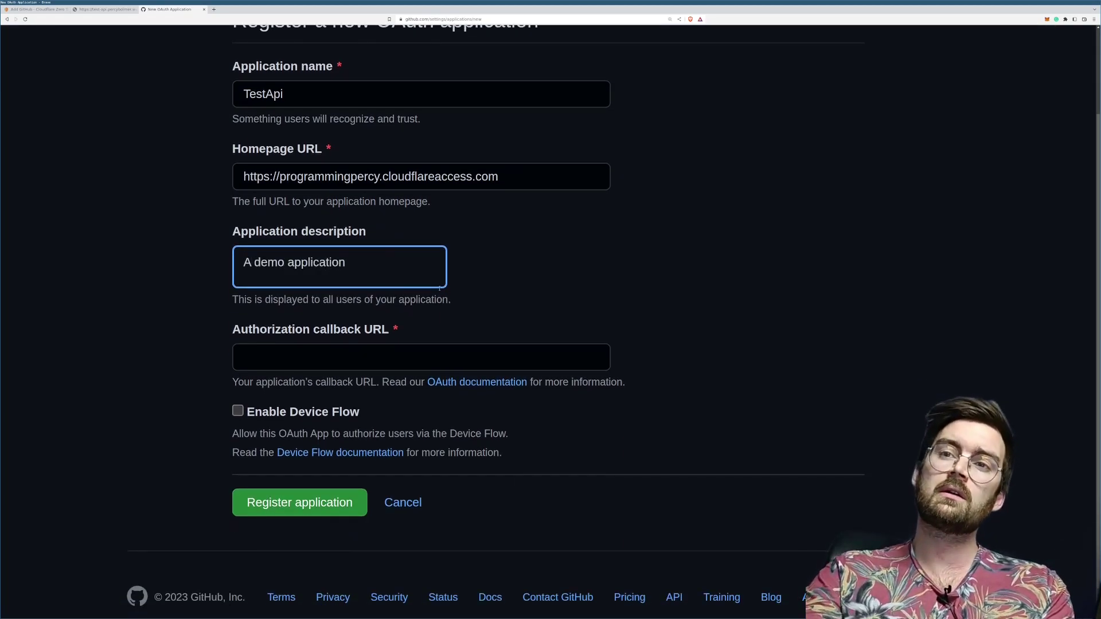
pyautogui.press('Tab')
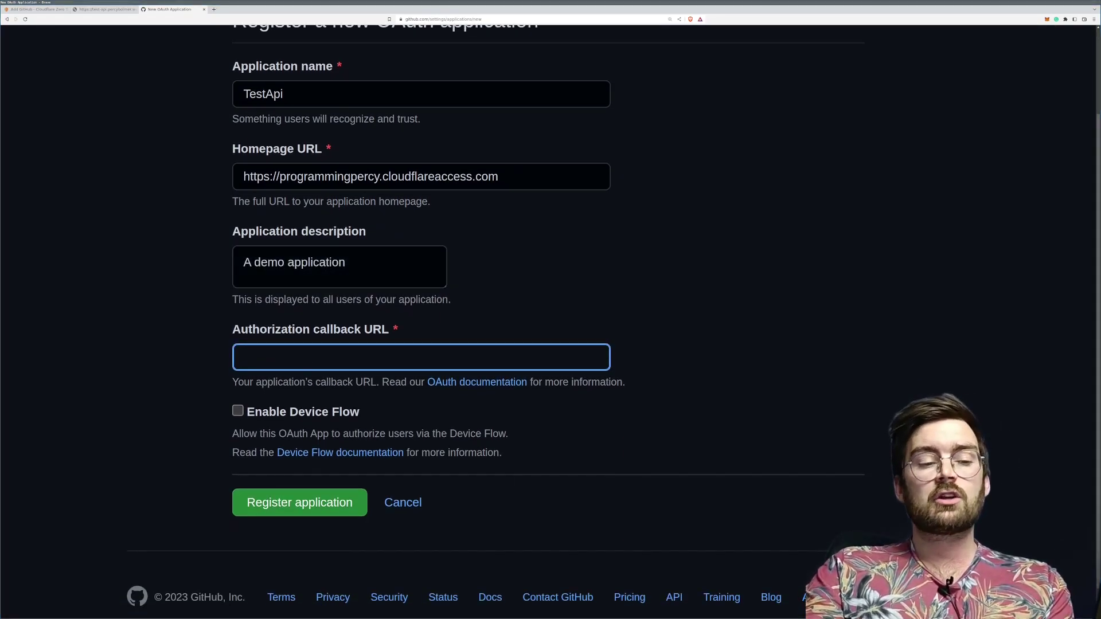
# Step: Set the callback URL to the homepage URL followed by /cdn-cgi/access/callback
pyautogui.click(434, 169)
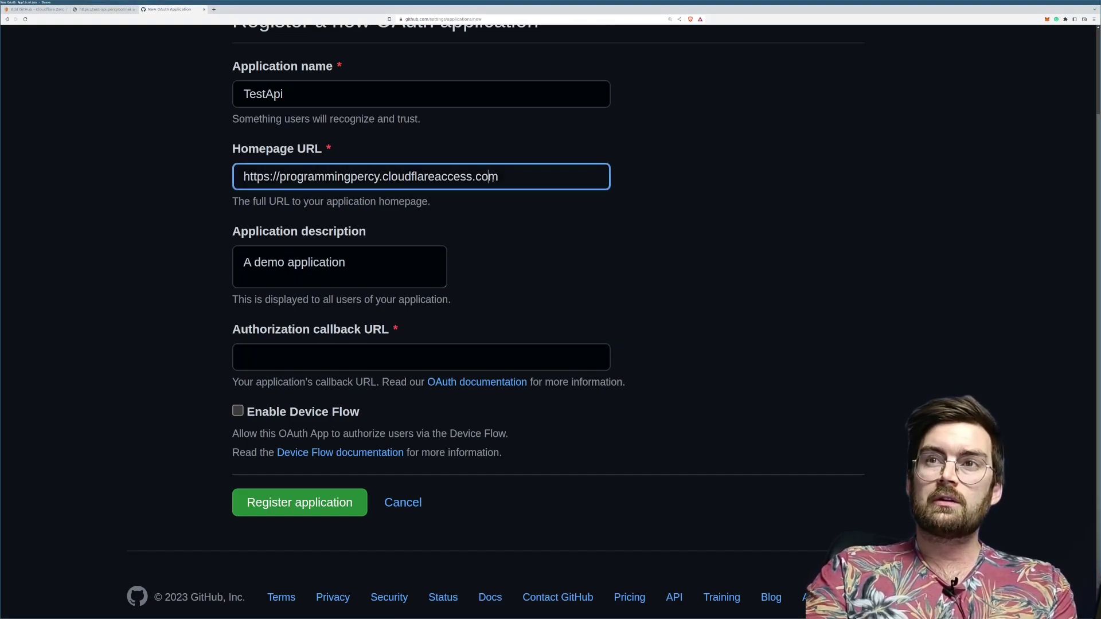
pyautogui.moveTo(447, 176); pyautogui.dragTo(313, 176)
pyautogui.click(335, 176)
pyautogui.hotkey('ctrl', 'a')
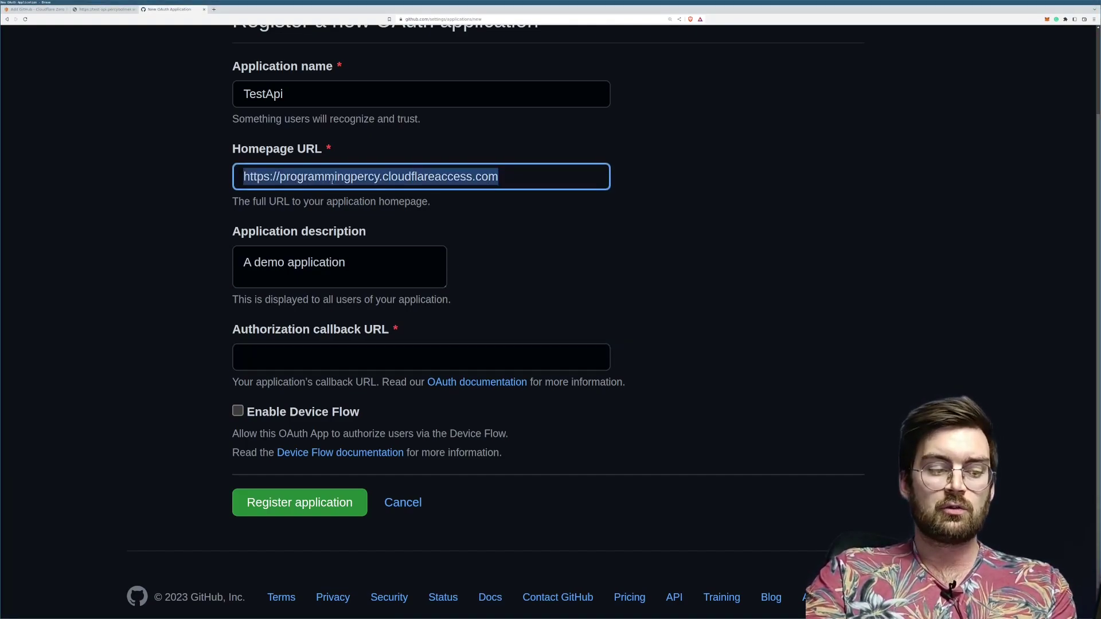
pyautogui.hotkey('ctrl', 'c')
pyautogui.click(313, 367)
pyautogui.hotkey('ctrl', 'v')
pyautogui.write('/')
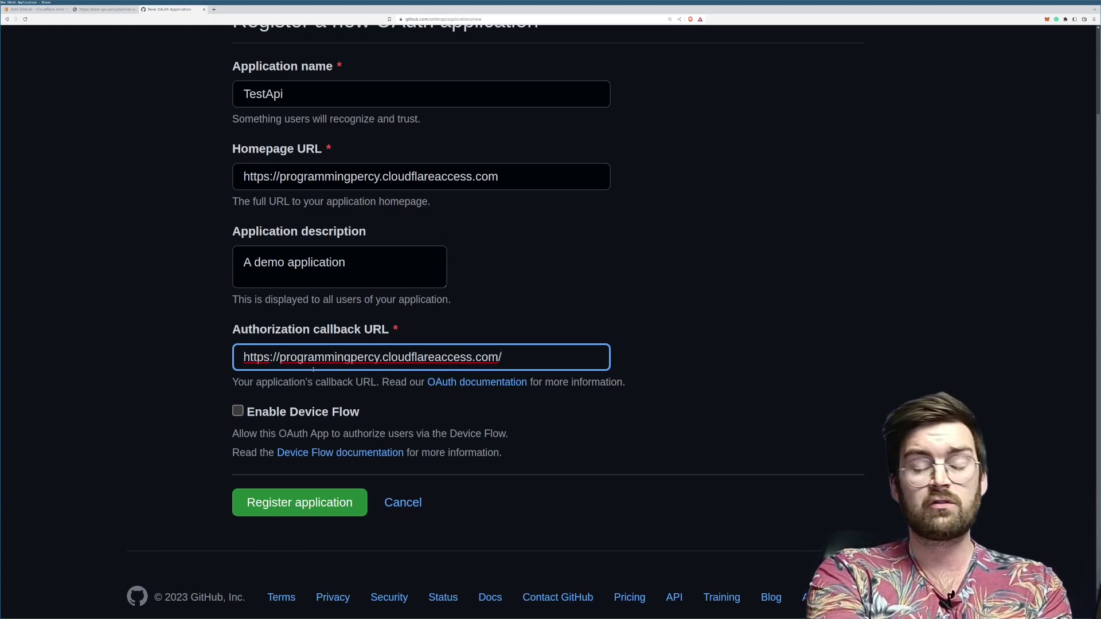
pyautogui.write('c')
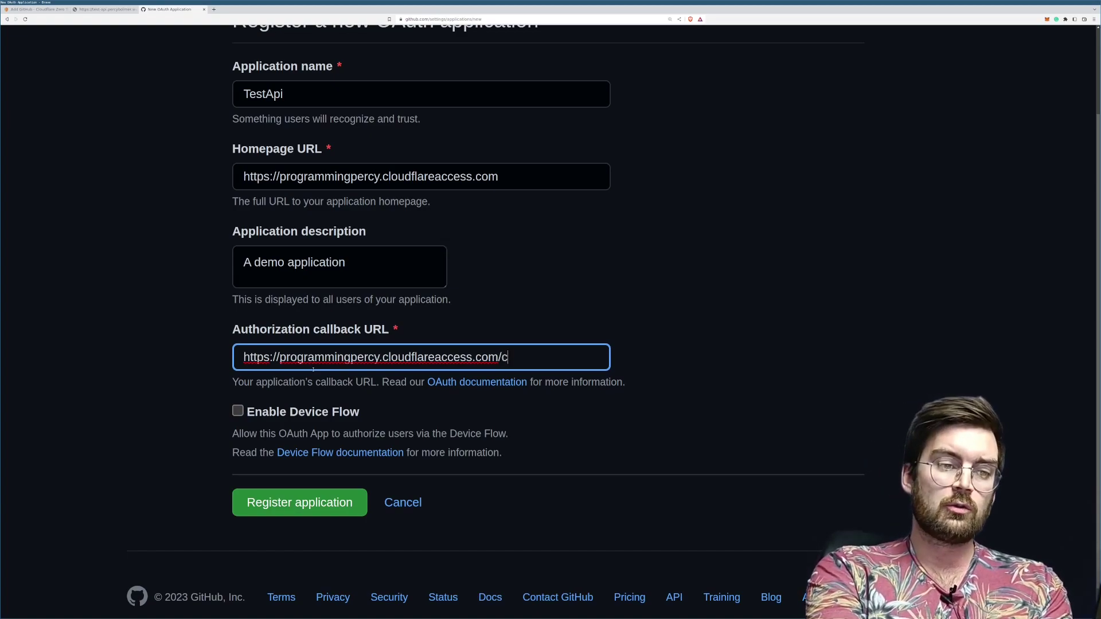
pyautogui.write('dn-cg')
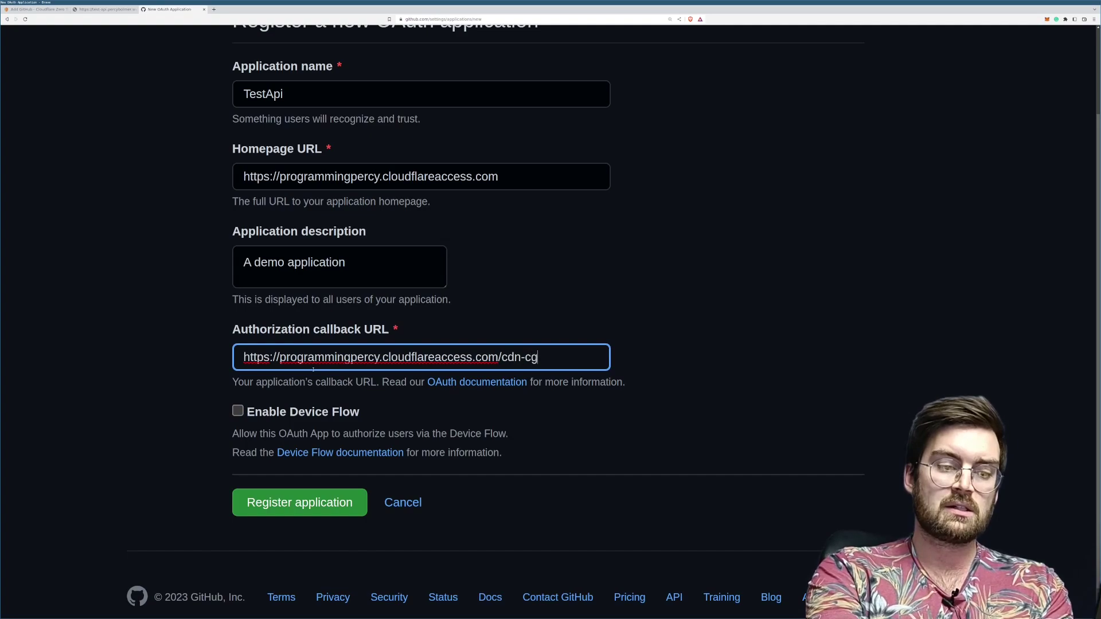
pyautogui.write('i/acces')
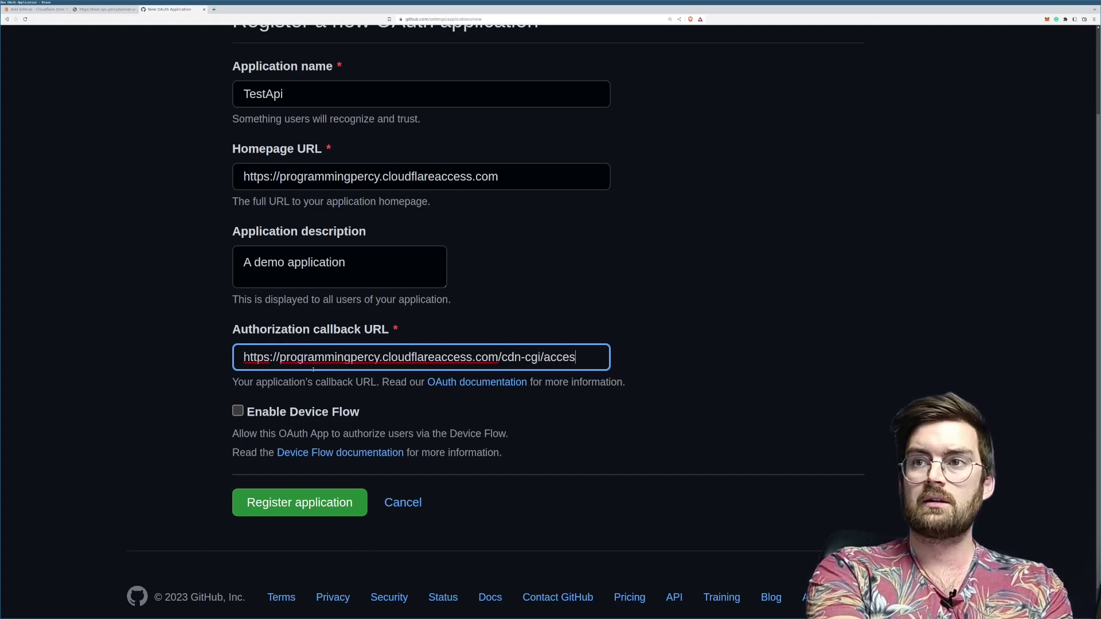
pyautogui.write('s/callback')
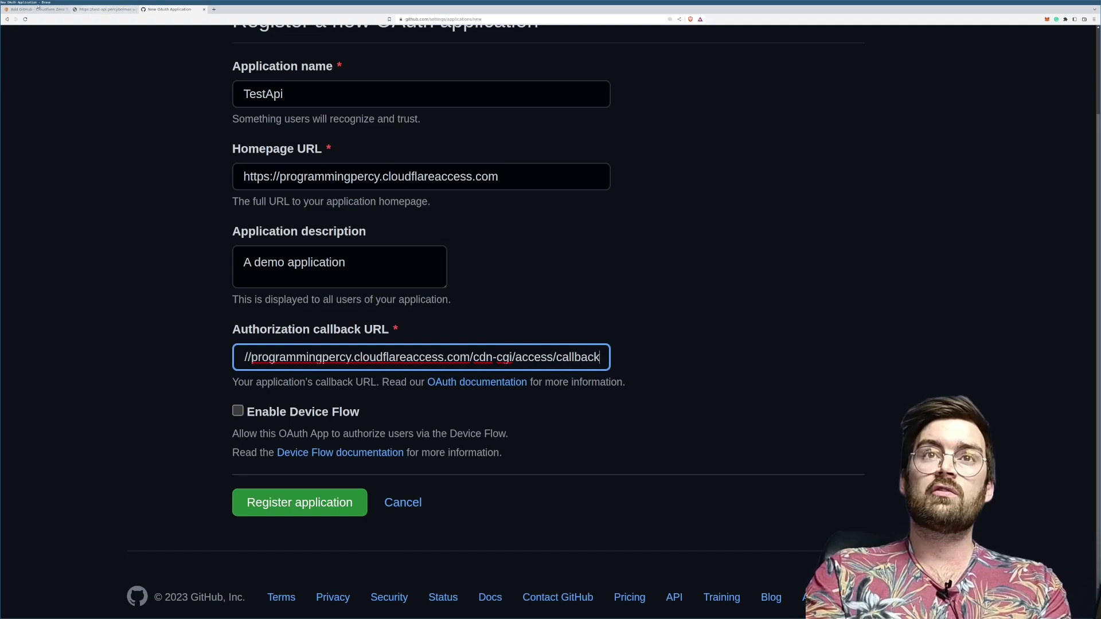
# Step: Check the callback URL against Cloudflare's GitHub setup instructions
pyautogui.click(33, 9)
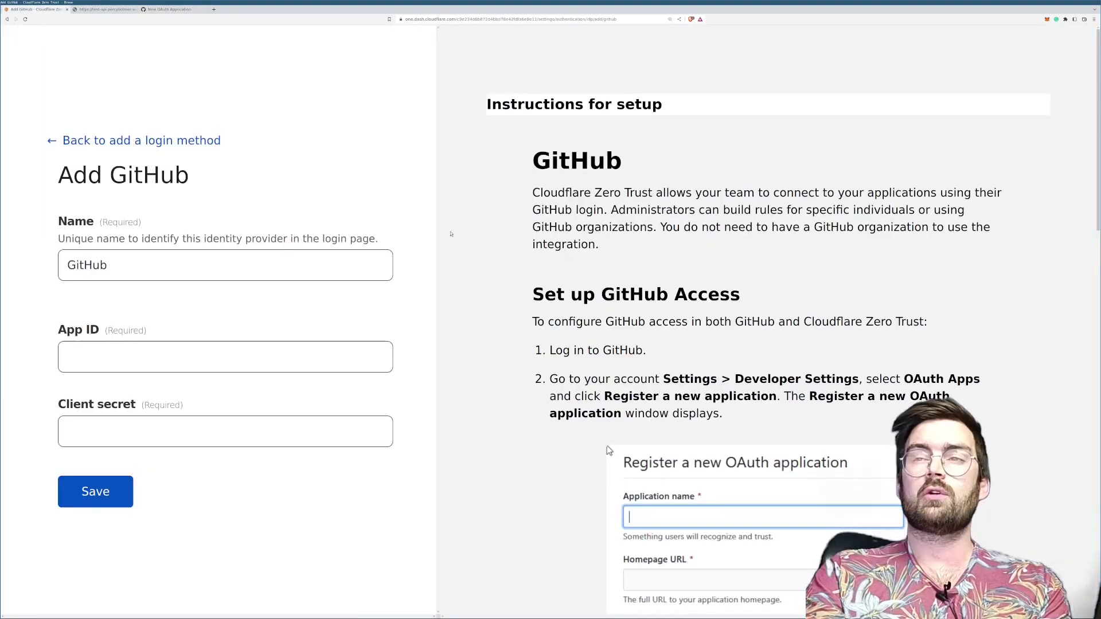
pyautogui.scroll(-5, 606, 443)
pyautogui.scroll(-6, 647, 370)
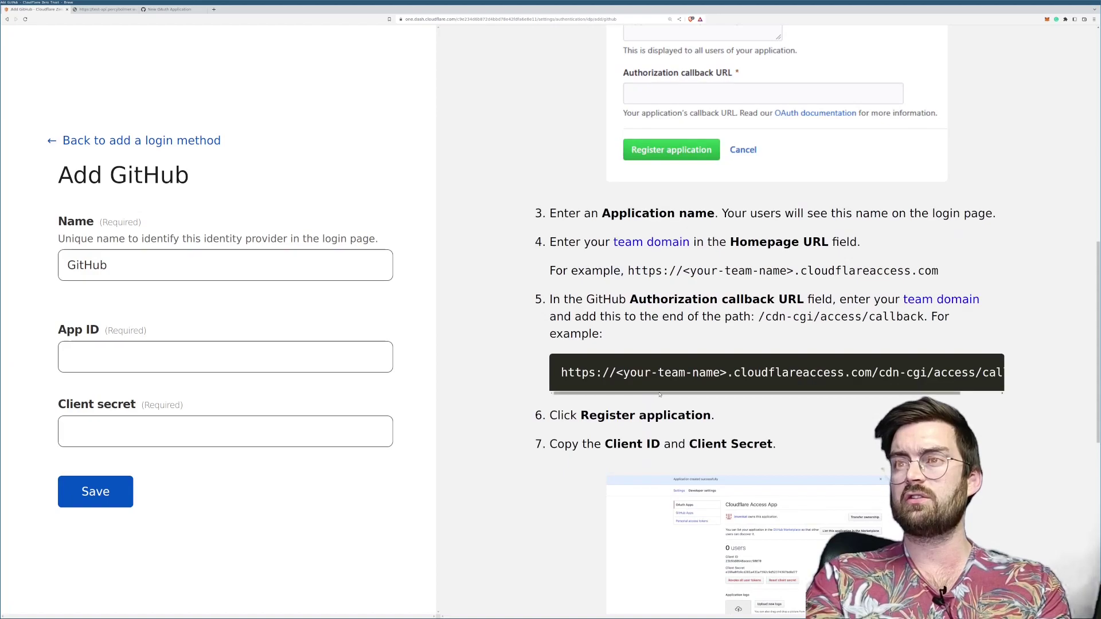
pyautogui.moveTo(825, 373); pyautogui.dragTo(1007, 372)
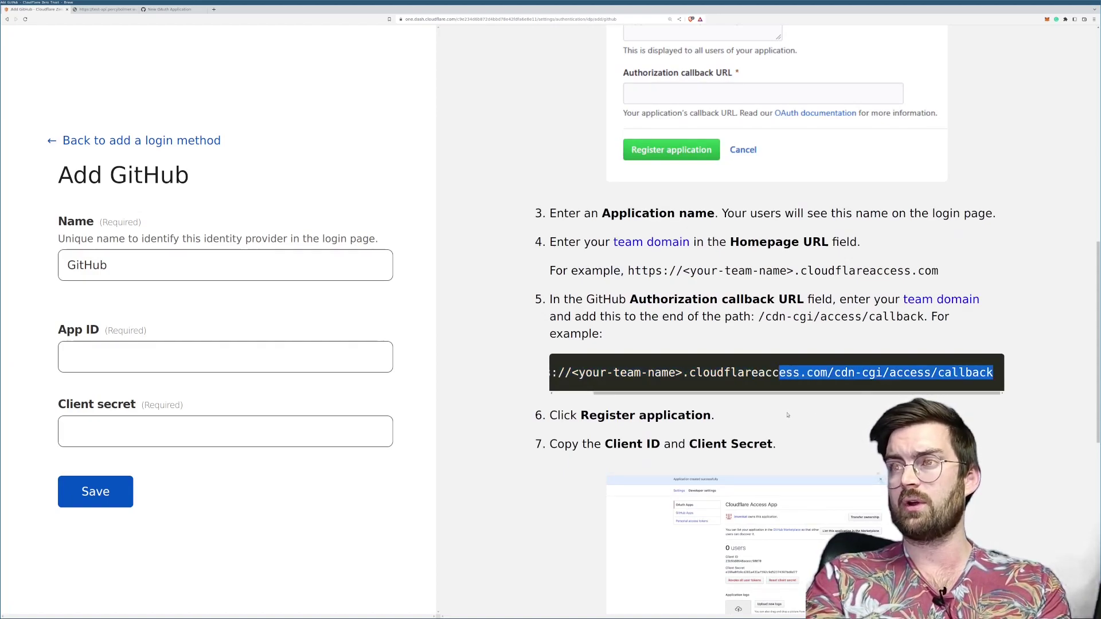
pyautogui.hscroll(-5, 745, 373)
pyautogui.doubleClick(704, 373)
pyautogui.click(652, 373)
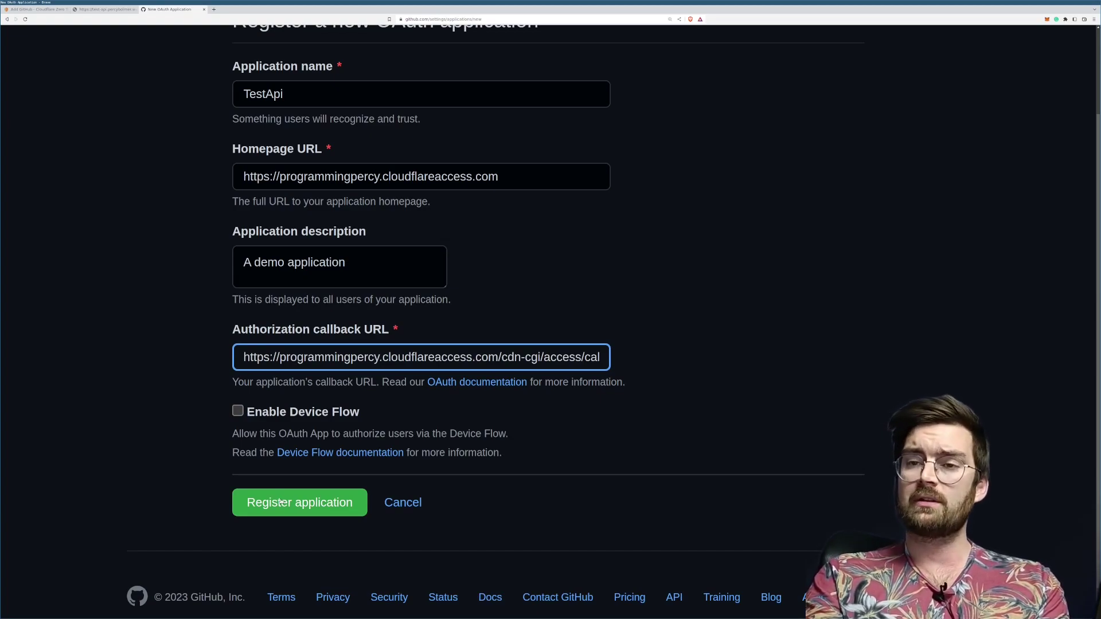
# Step: Register the TestApi OAuth app and paste its Client ID into Cloudflare's App ID
pyautogui.click(281, 502)
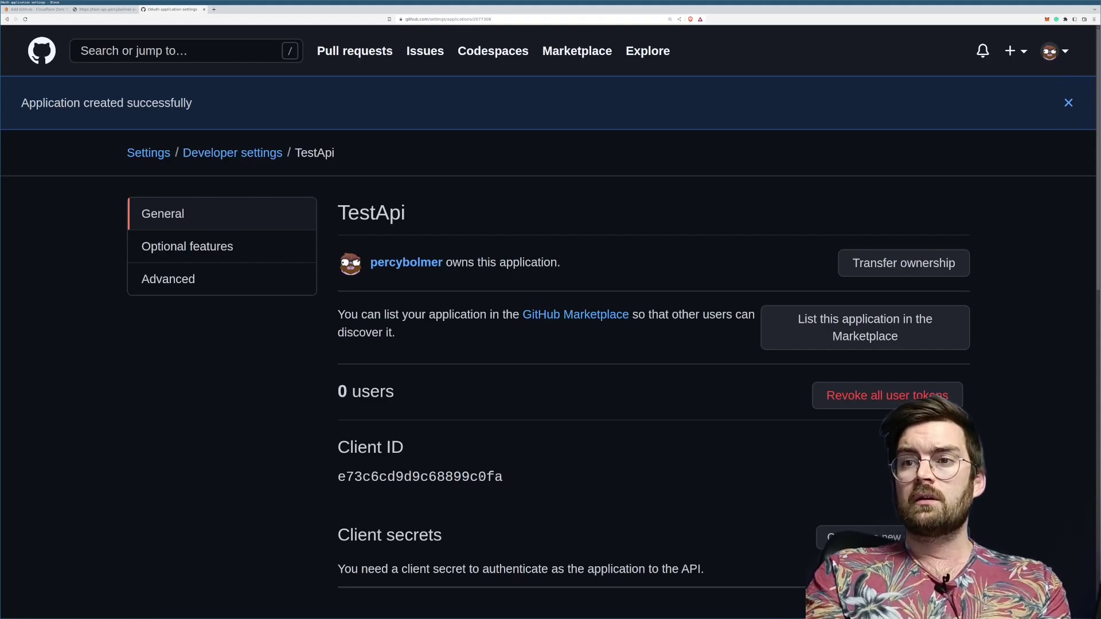
pyautogui.doubleClick(481, 477)
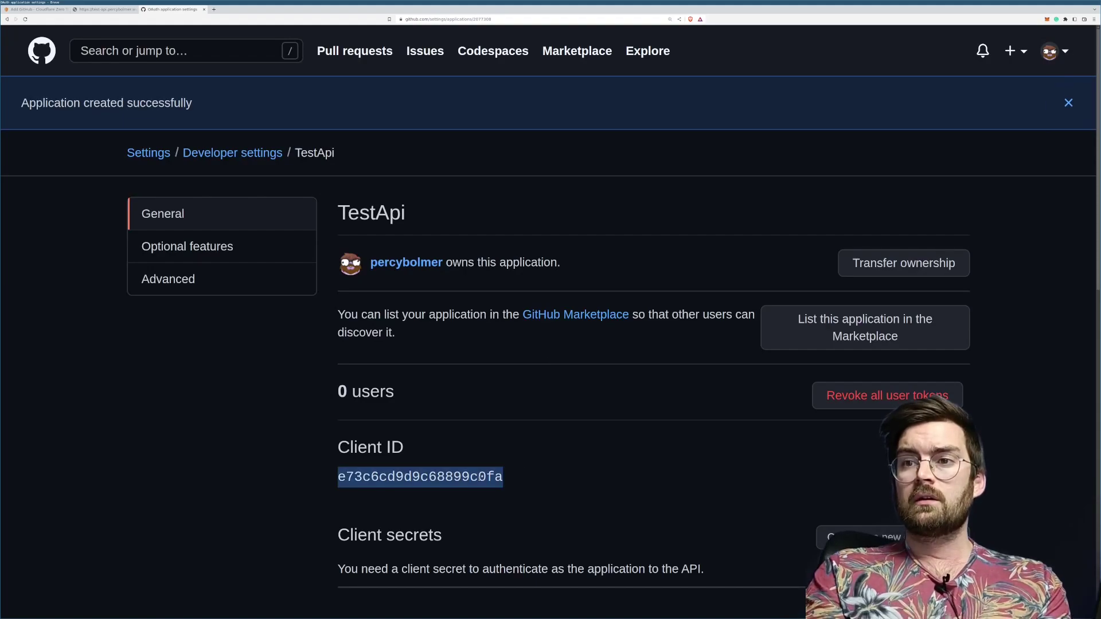
pyautogui.click(34, 10)
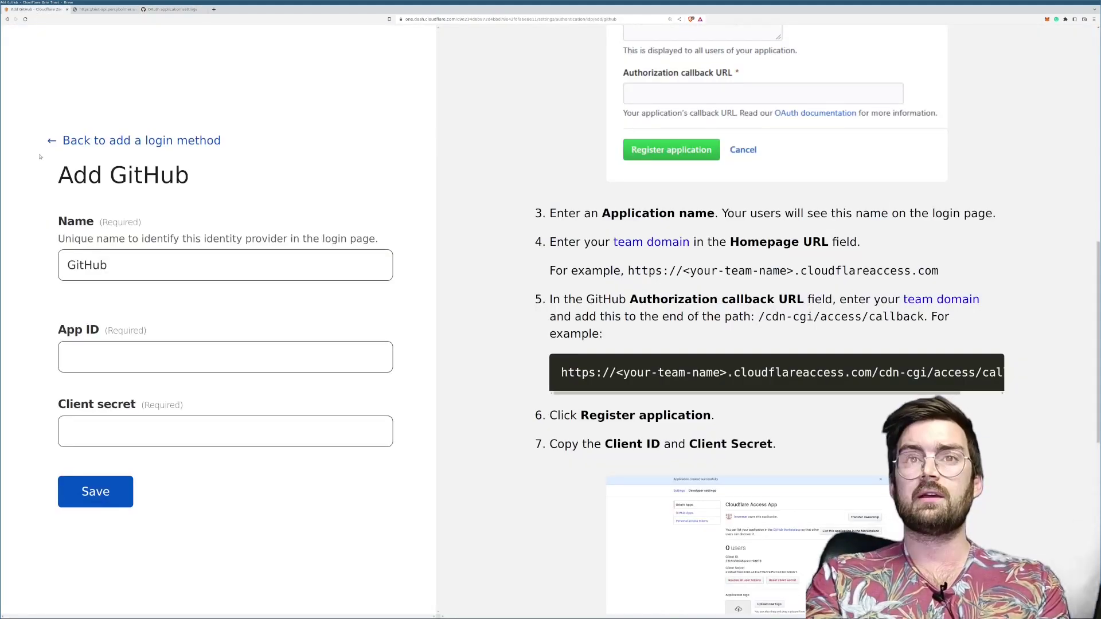
pyautogui.click(89, 356)
pyautogui.hotkey('ctrl', 'v')
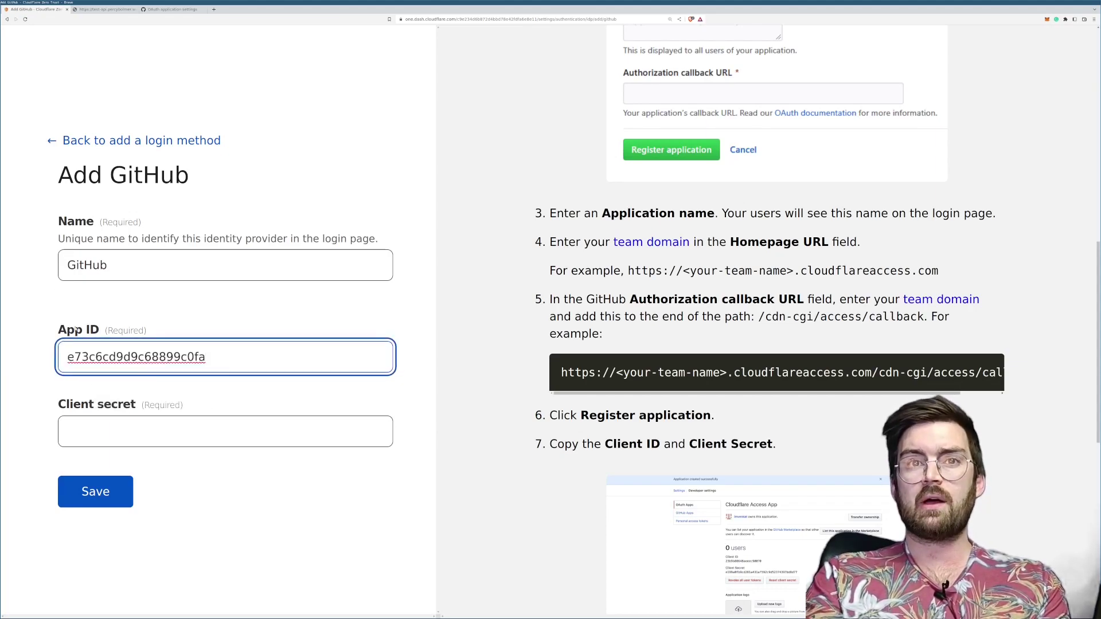
# Step: Generate a new client secret for TestApi, copy it, and focus Cloudflare's Client secret field
pyautogui.click(179, 10)
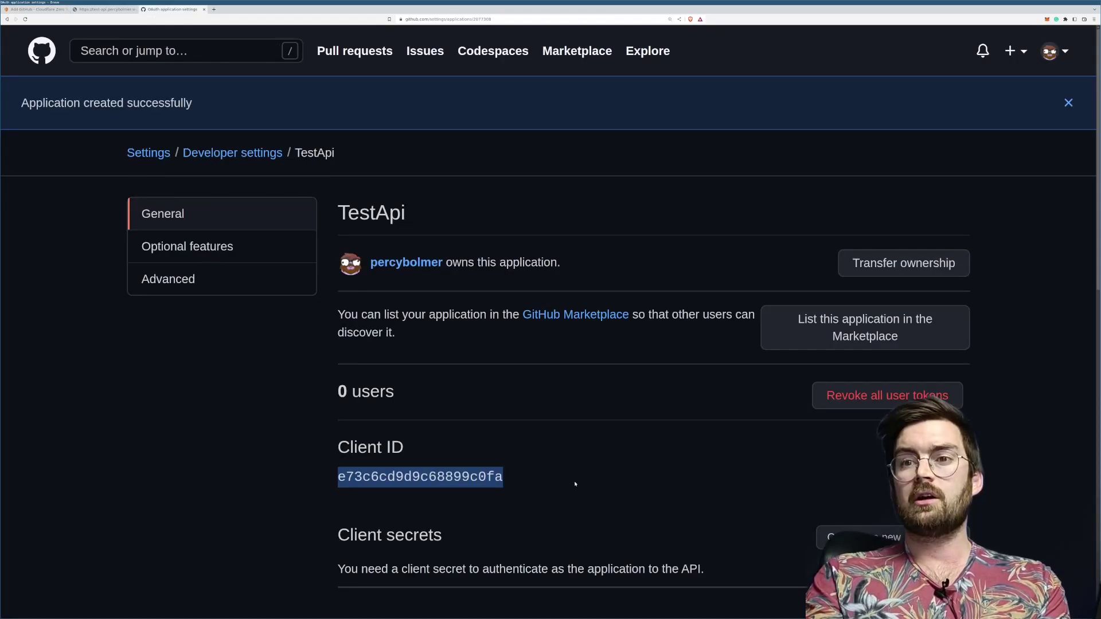
pyautogui.moveTo(338, 535); pyautogui.dragTo(433, 536)
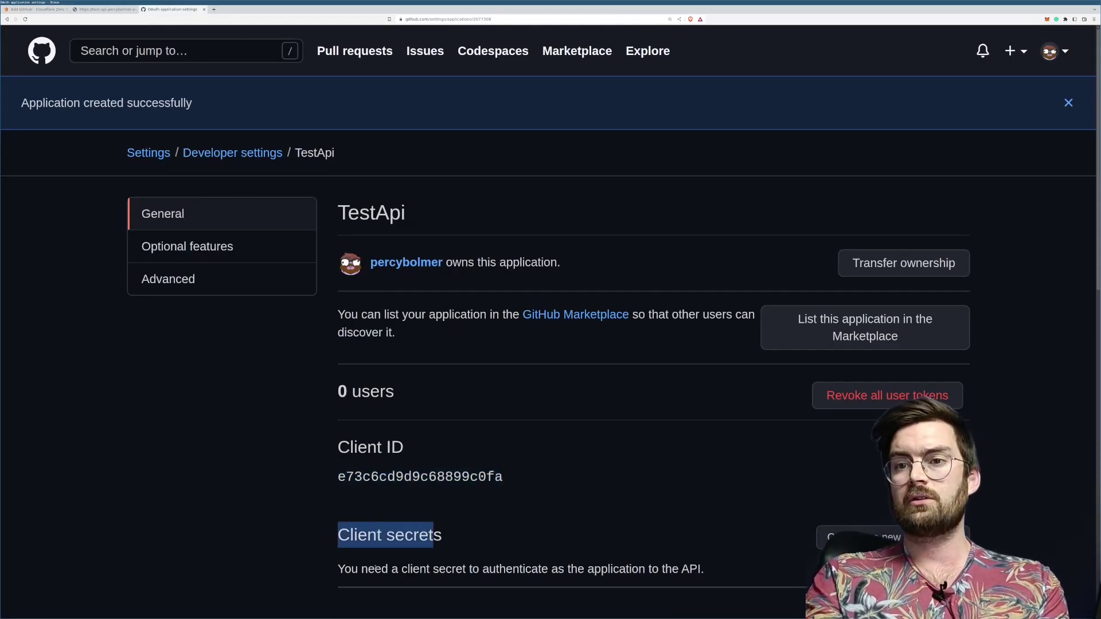
pyautogui.click(442, 528)
pyautogui.scroll(-1, 499, 494)
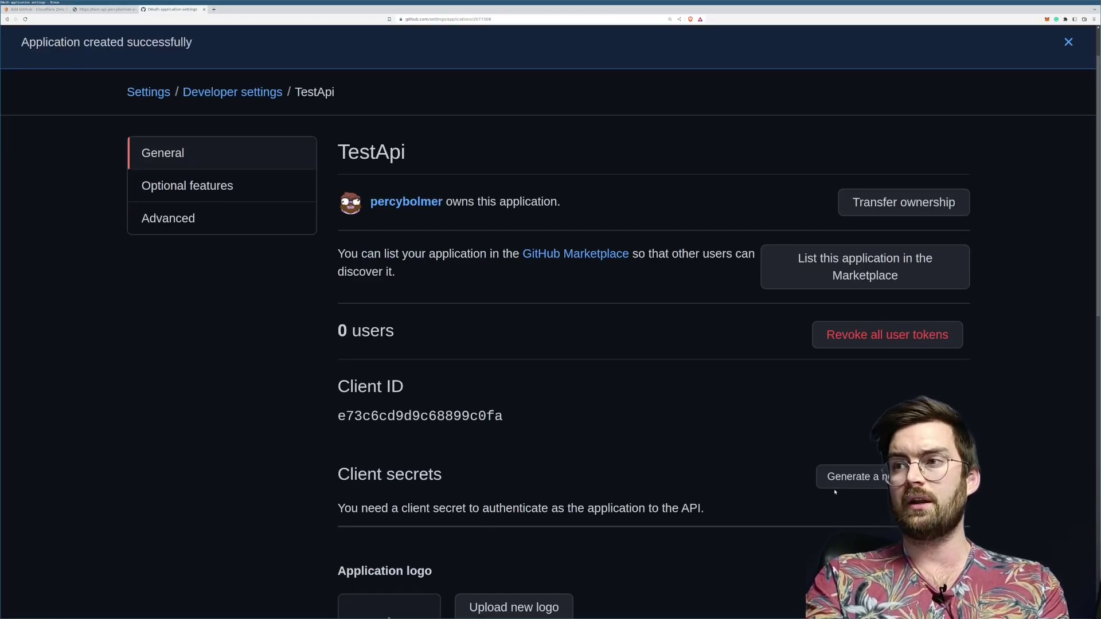
pyautogui.click(849, 486)
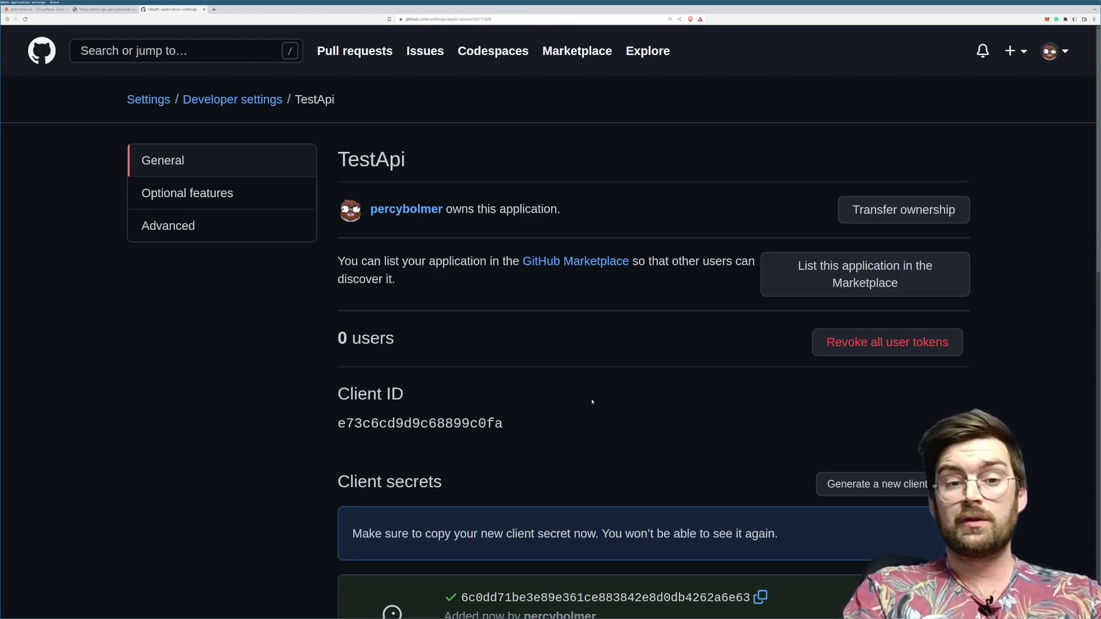
pyautogui.scroll(-2, 586, 437)
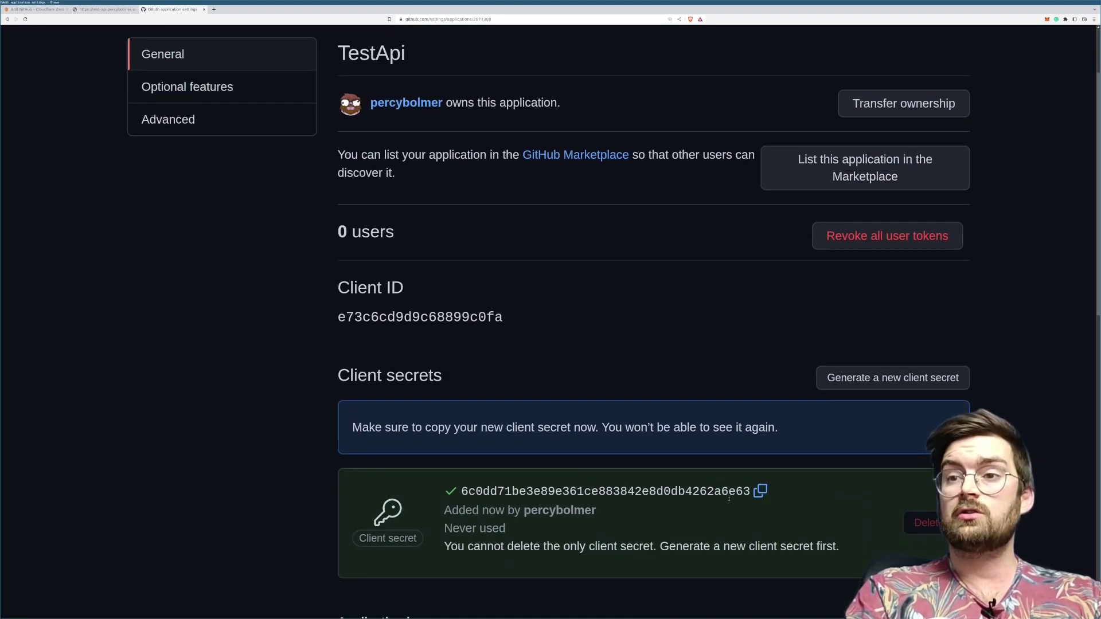
pyautogui.click(761, 491)
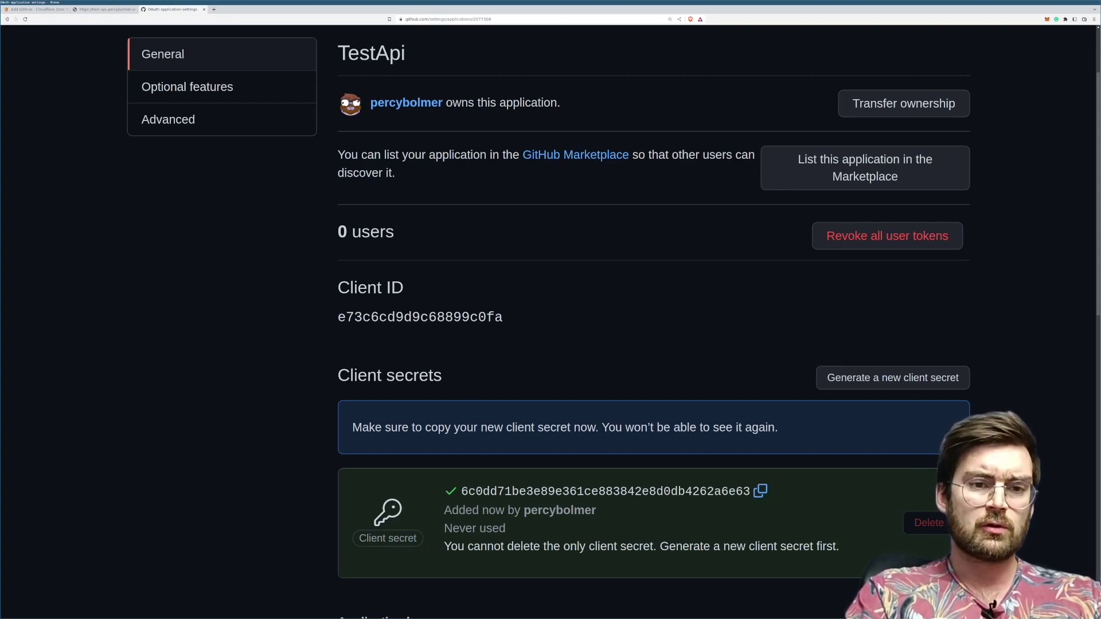
pyautogui.click(756, 495)
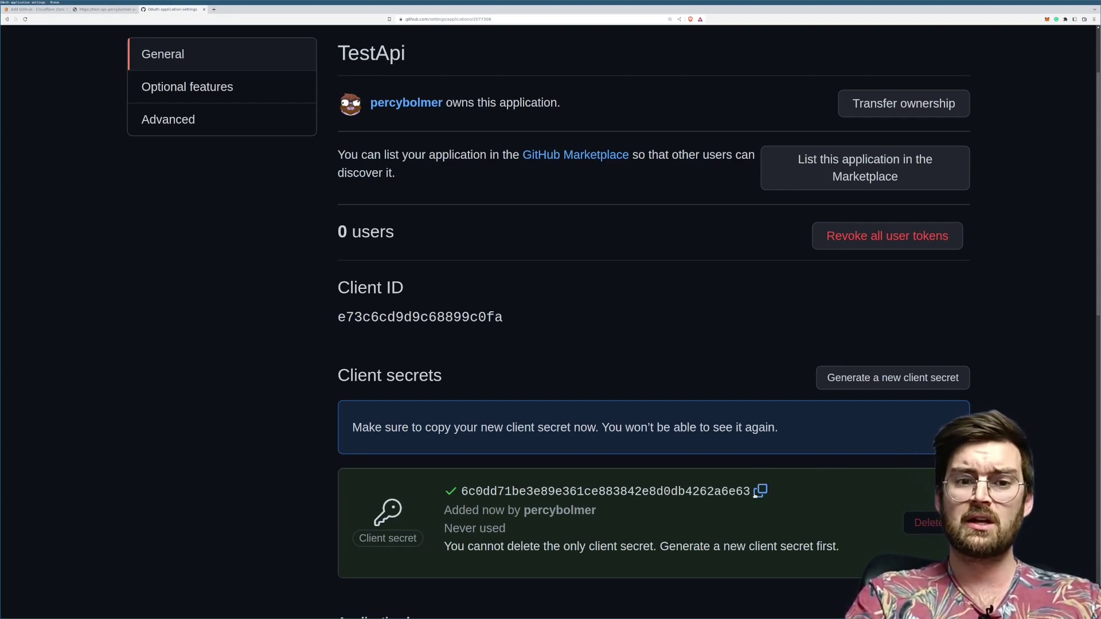
pyautogui.click(35, 9)
pyautogui.click(118, 430)
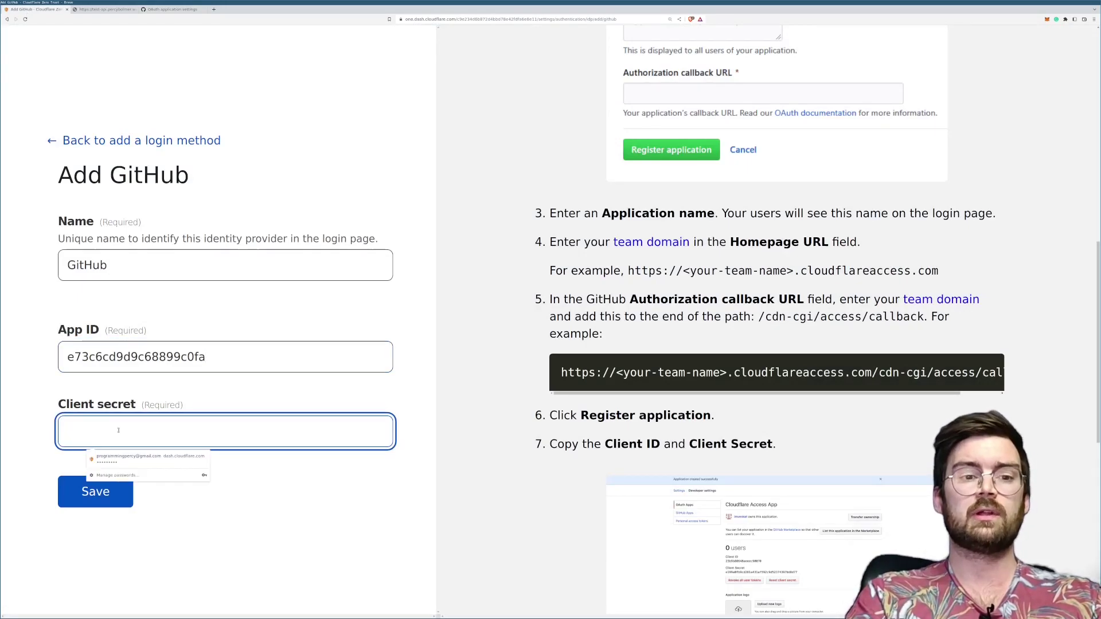
# Step: Paste the client secret, save the GitHub login method, and follow the finish-setup link
pyautogui.hotkey('ctrl', 'v')
pyautogui.press('Return')
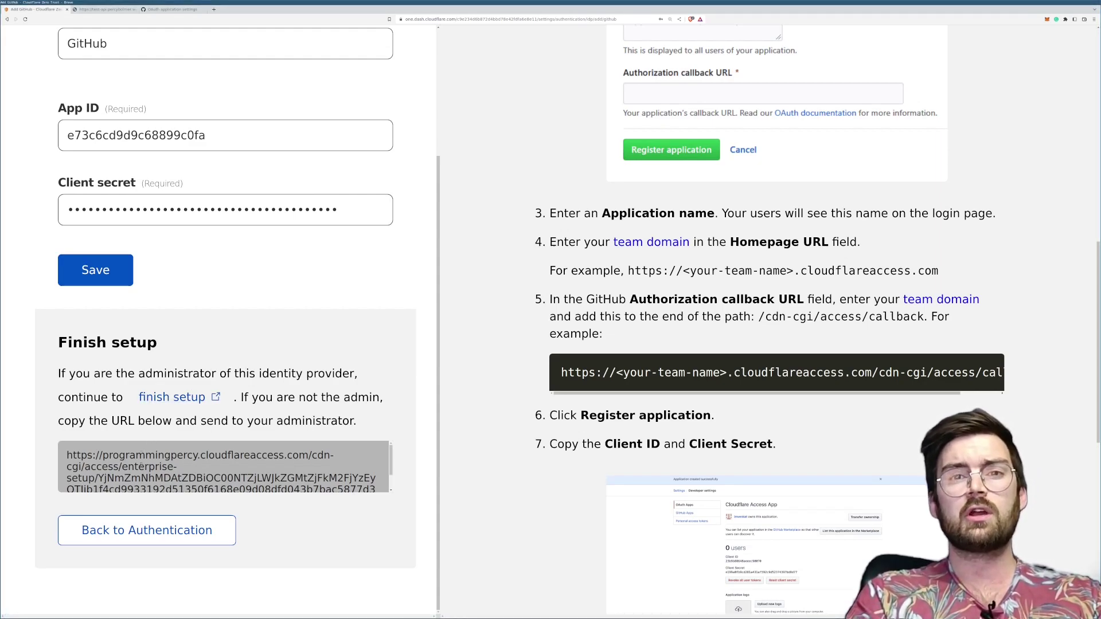
pyautogui.scroll(-1, 224, 466)
pyautogui.scroll(-1, 224, 466)
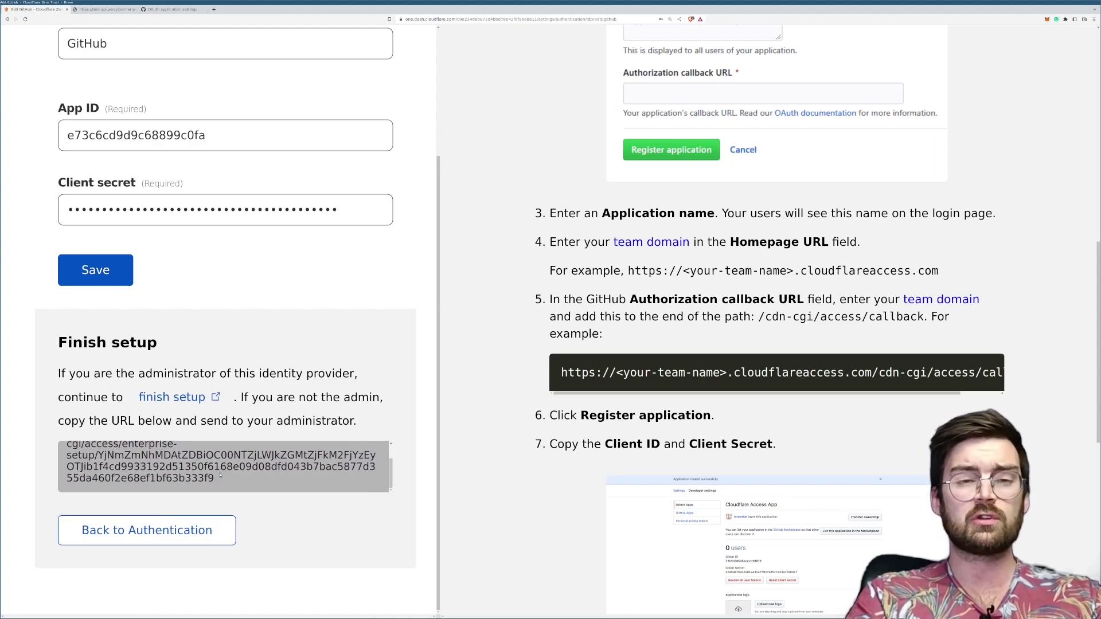
pyautogui.scroll(2, 226, 481)
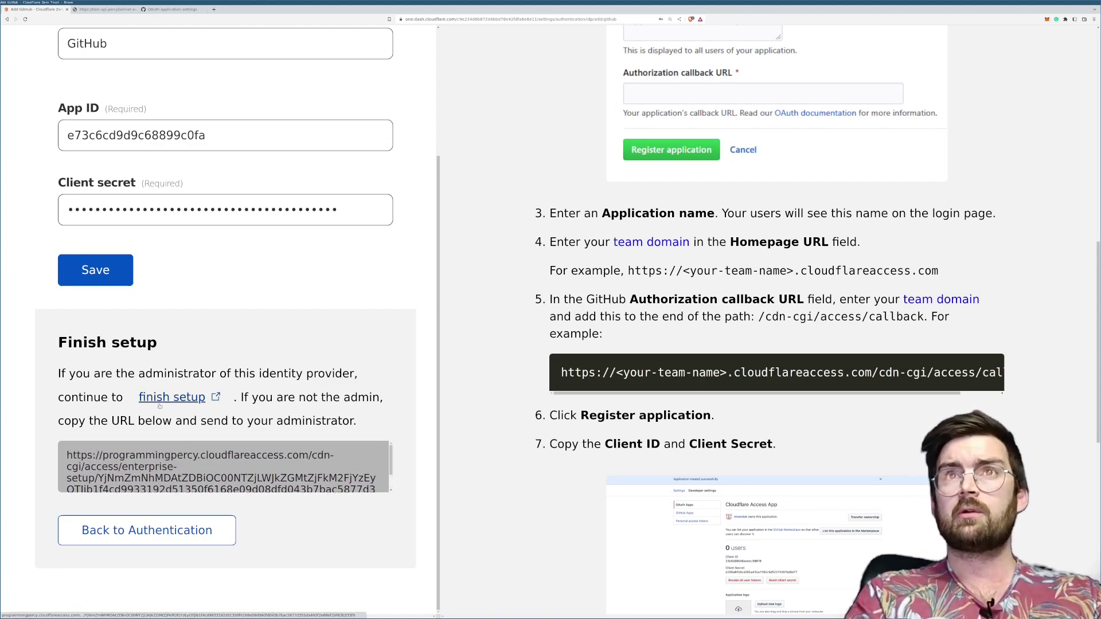
pyautogui.click(159, 404)
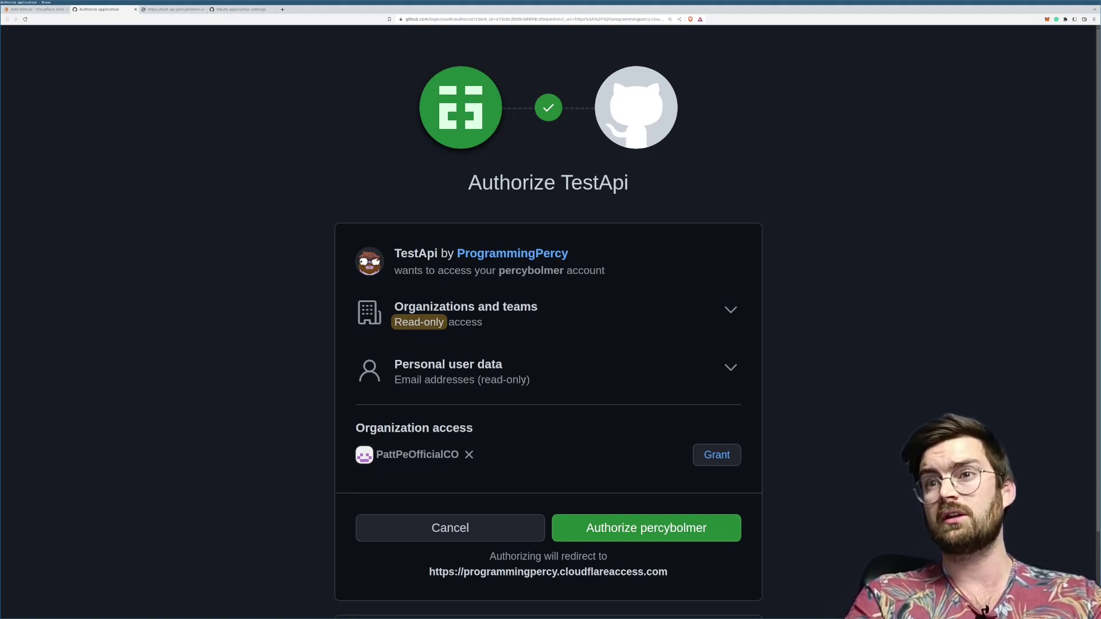
# Step: Authorize TestApi on GitHub, close the Success tab, and inspect the test-api tab's /admin address
pyautogui.click(612, 531)
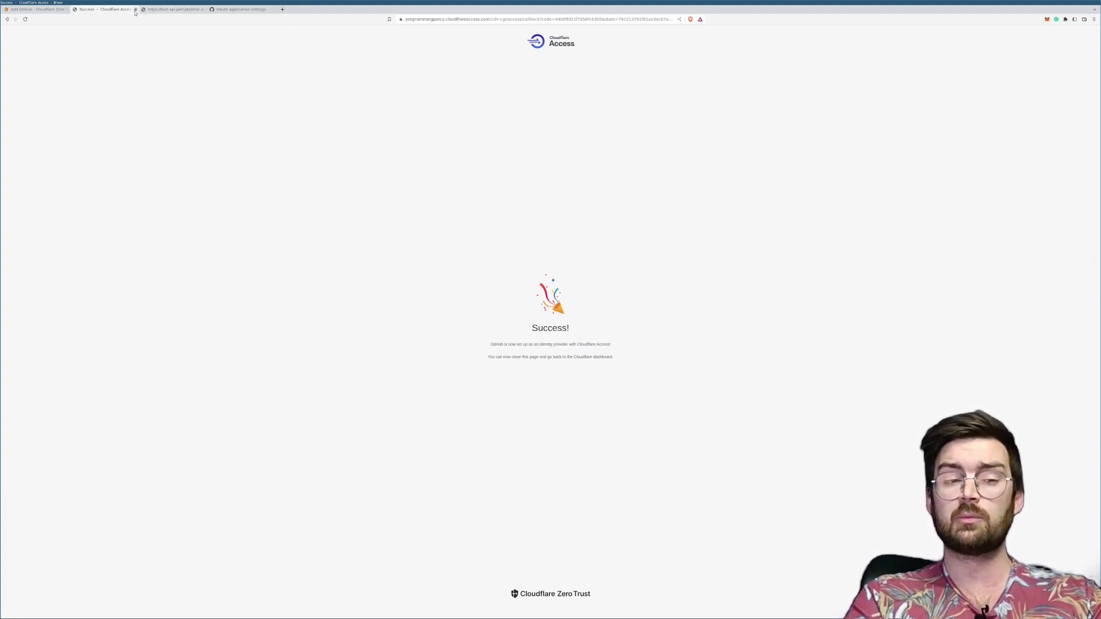
pyautogui.click(135, 10)
pyautogui.click(106, 10)
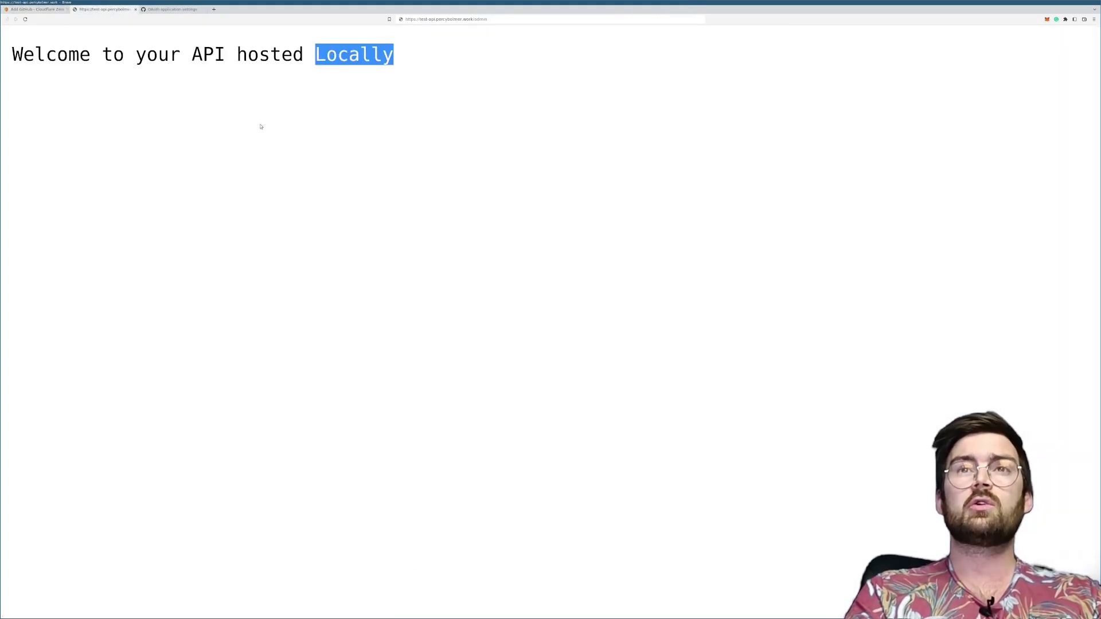
pyautogui.click(415, 60)
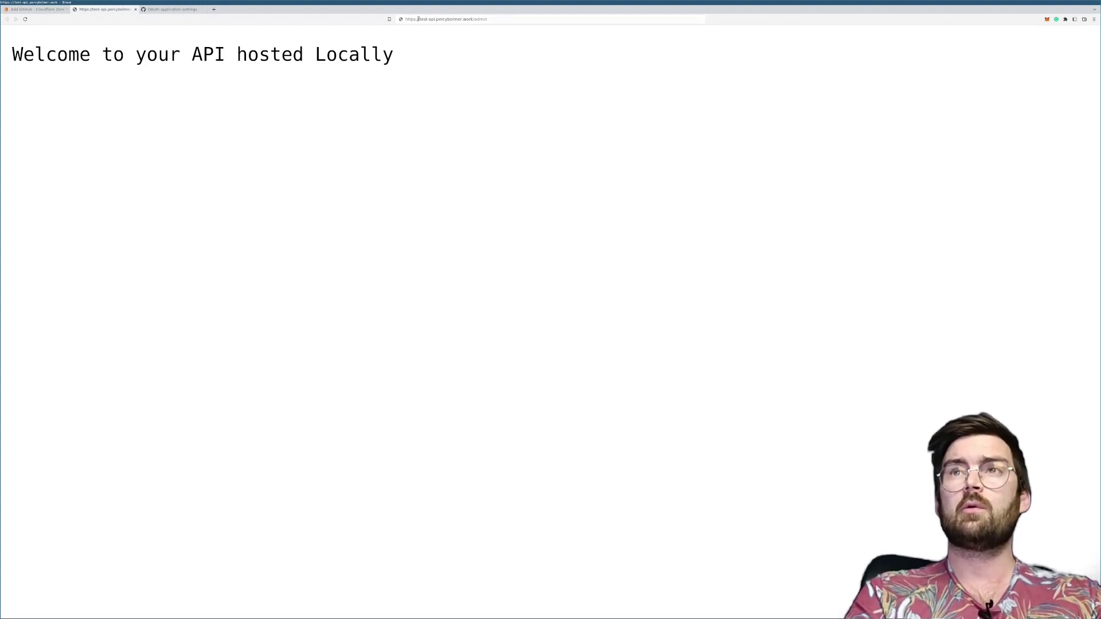
pyautogui.click(420, 19)
pyautogui.click(420, 20)
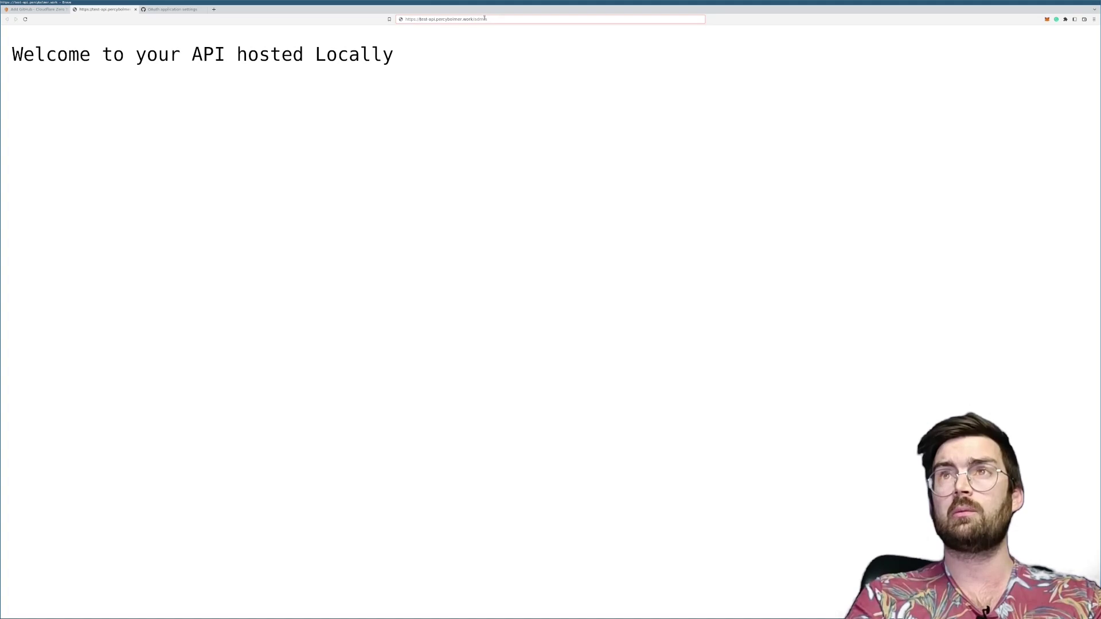
pyautogui.moveTo(472, 19); pyautogui.dragTo(424, 22)
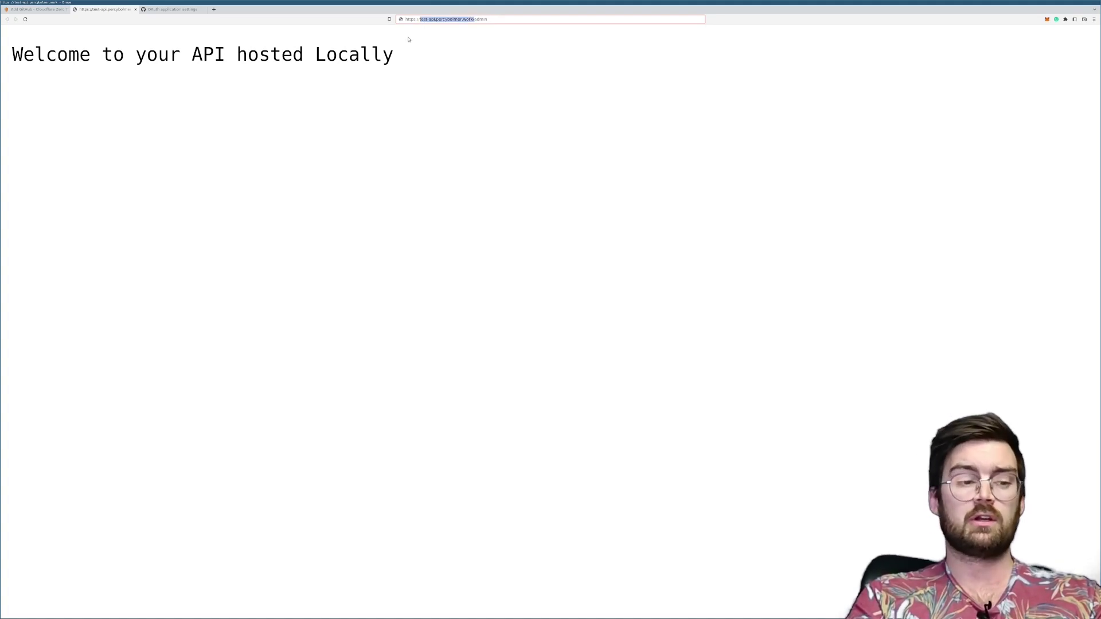
pyautogui.click(399, 172)
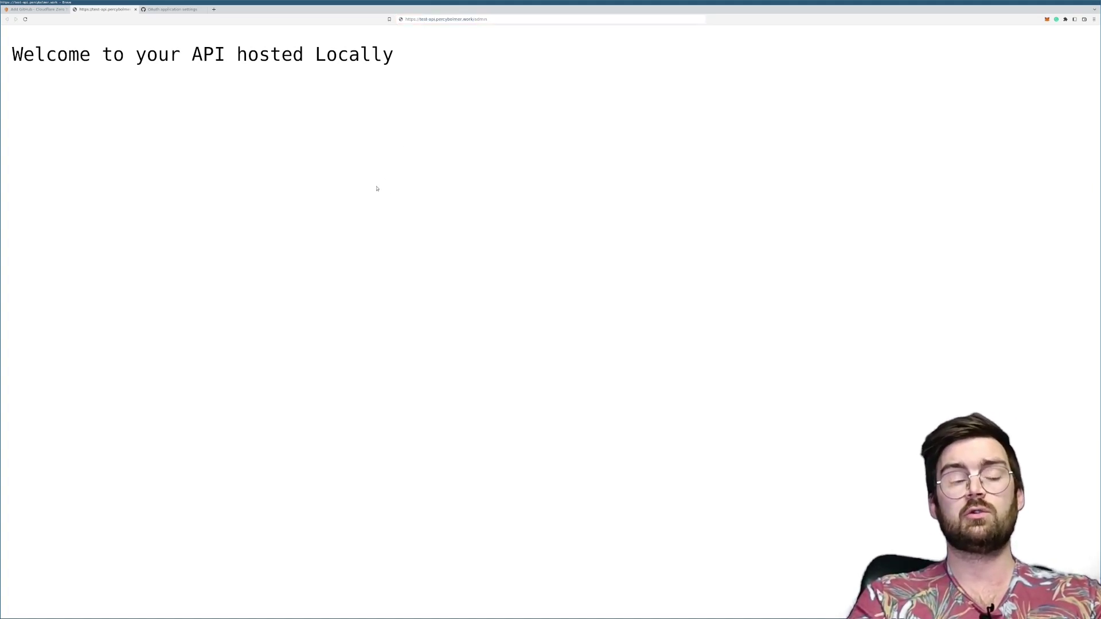
pyautogui.click(309, 308)
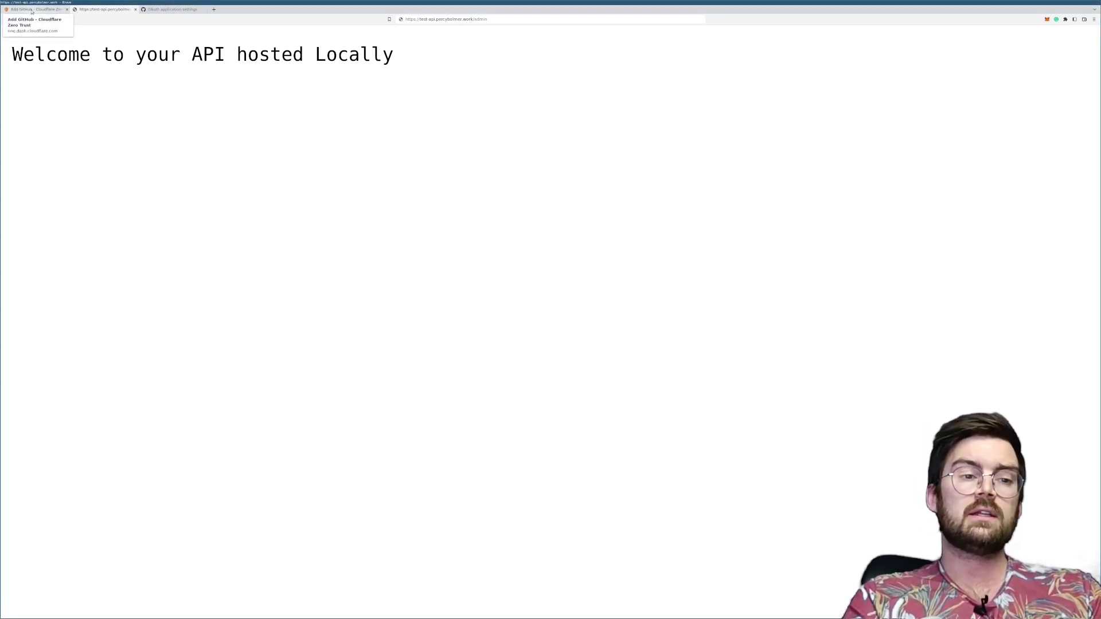
# Step: Return from the GitHub setup page to the list of login methods
pyautogui.click(31, 9)
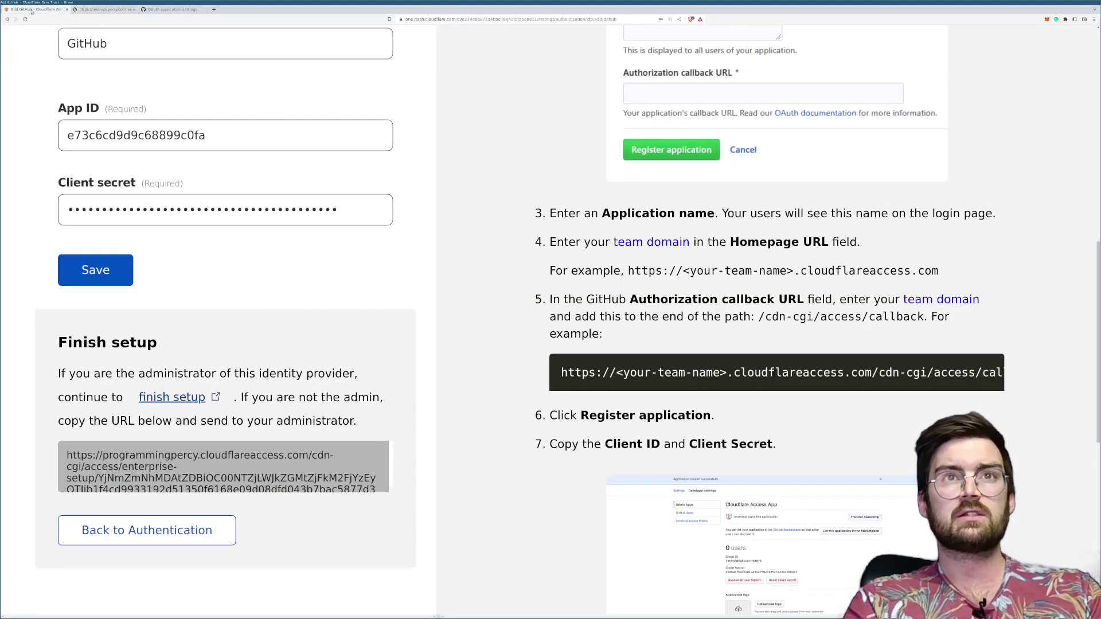
pyautogui.scroll(3, 60, 84)
pyautogui.click(68, 82)
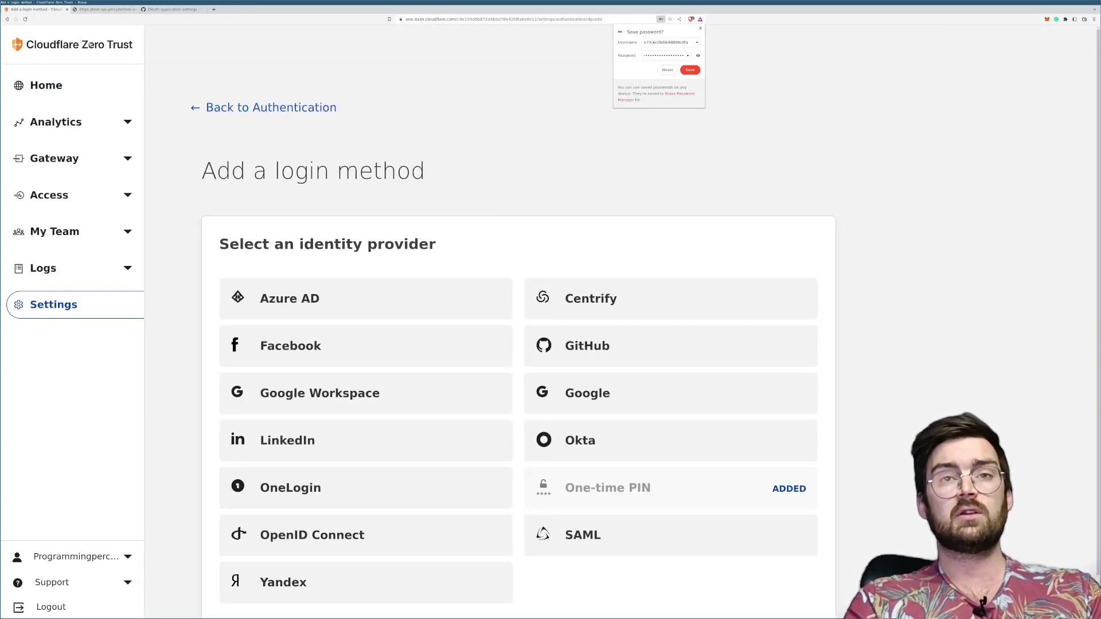
# Step: Go to Access > Applications and start adding a new application
pyautogui.click(73, 202)
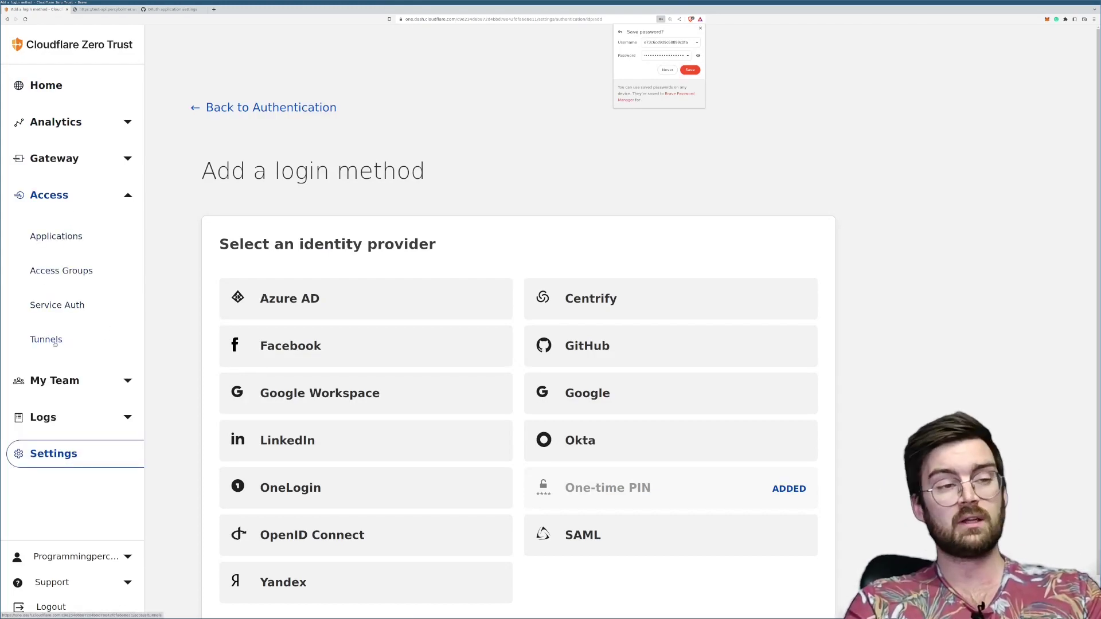
pyautogui.click(49, 195)
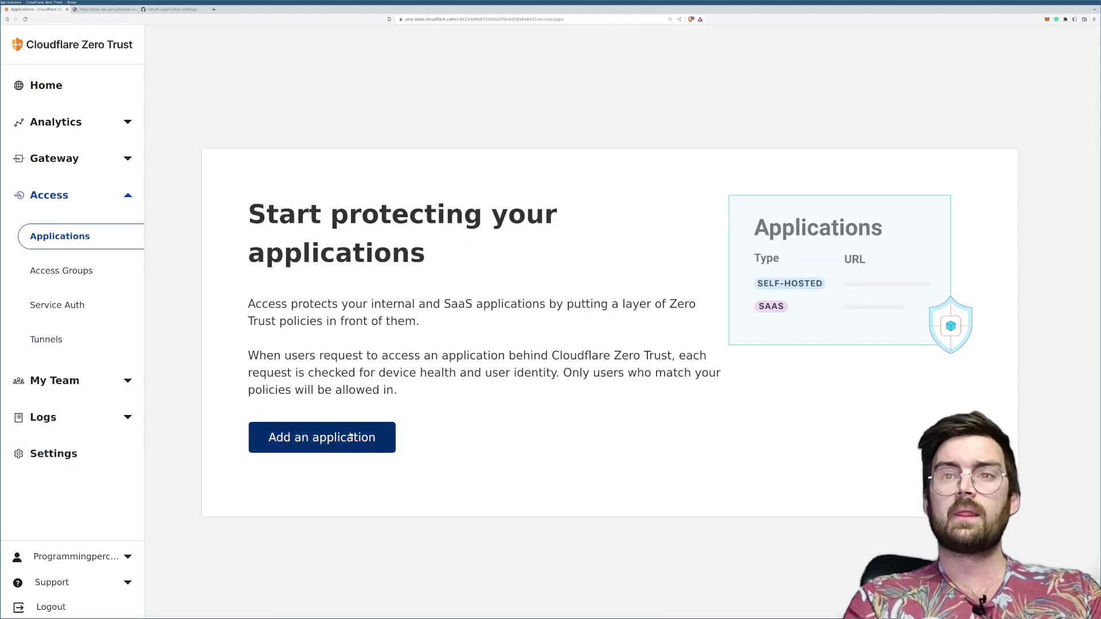
pyautogui.click(350, 437)
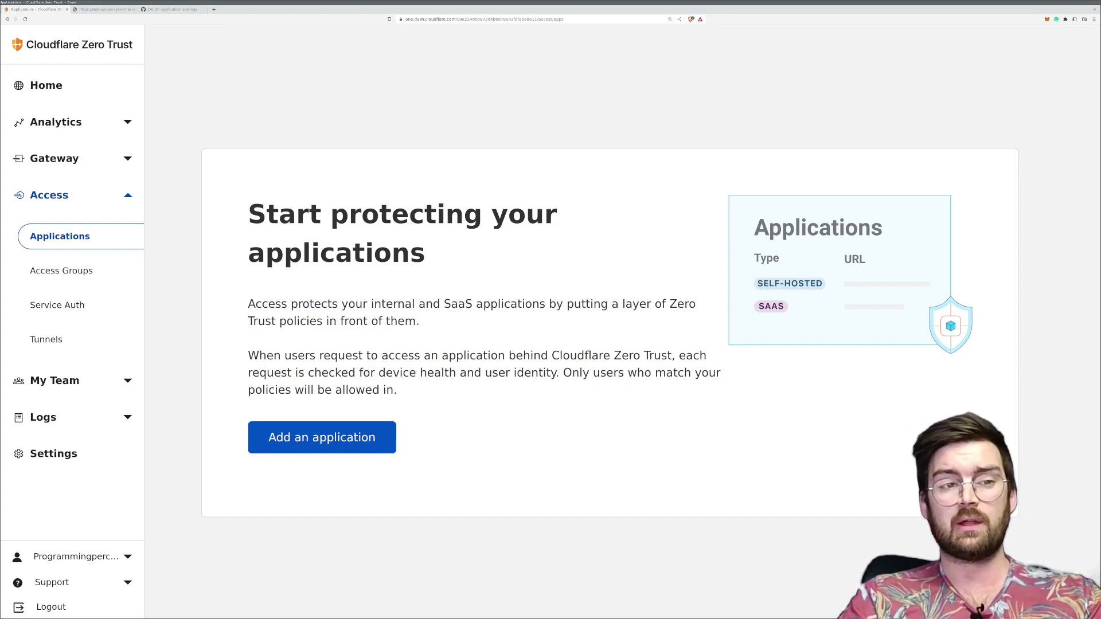
pyautogui.click(360, 436)
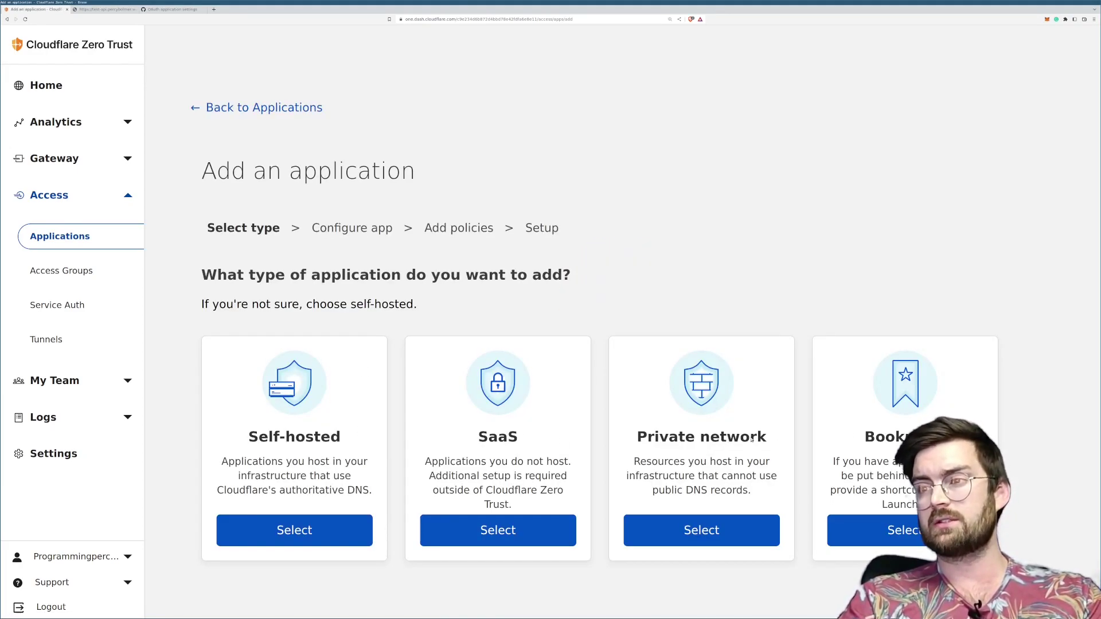
# Step: Choose the Self-hosted application type and name it TestApi
pyautogui.click(302, 531)
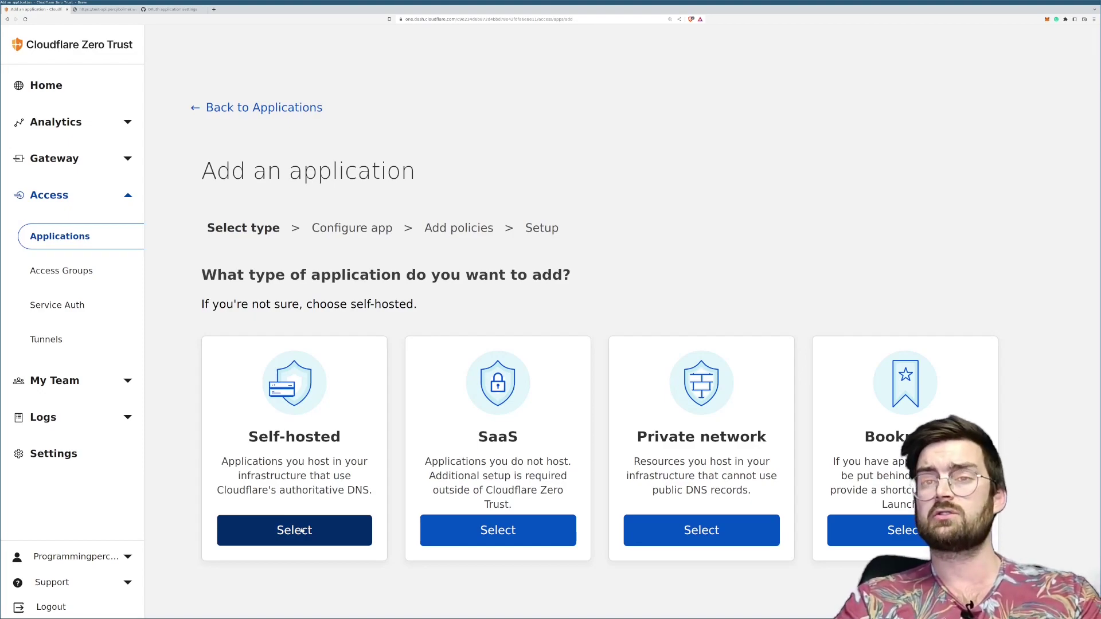
pyautogui.scroll(-2, 353, 286)
pyautogui.click(352, 267)
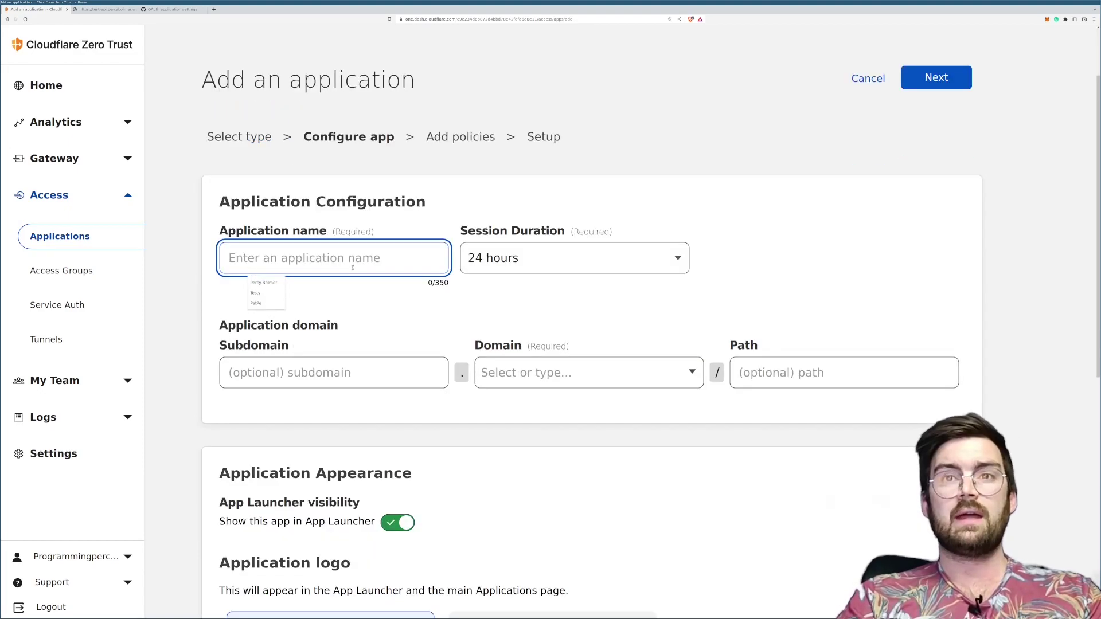
pyautogui.hotkey('alt', 'Tab')
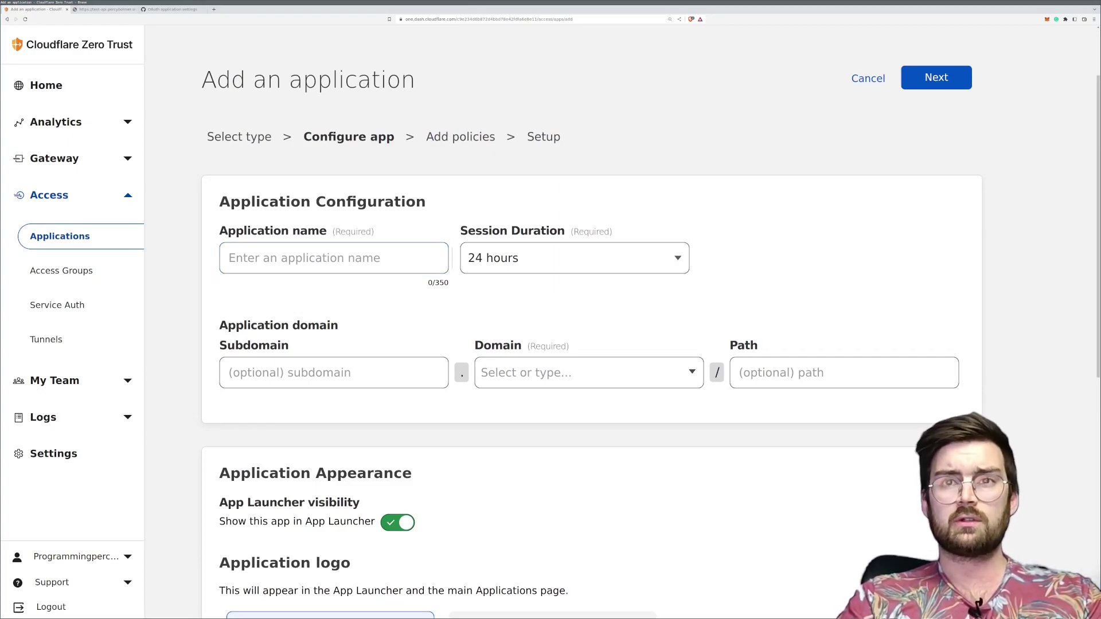
pyautogui.hotkey('alt', 'Tab')
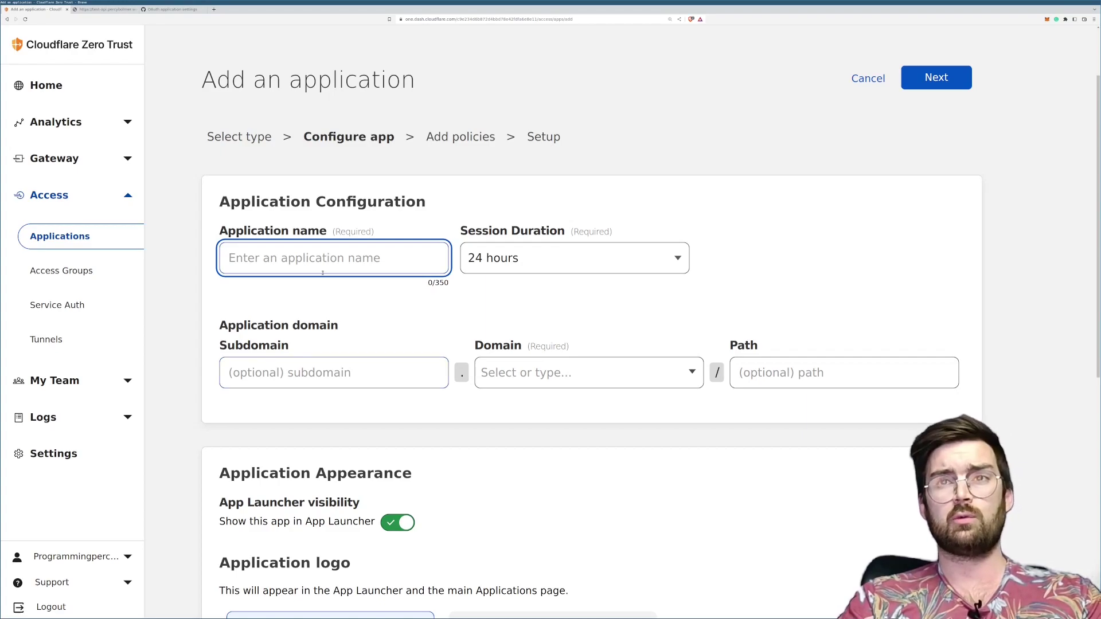
pyautogui.click(319, 257)
pyautogui.write('TestApi')
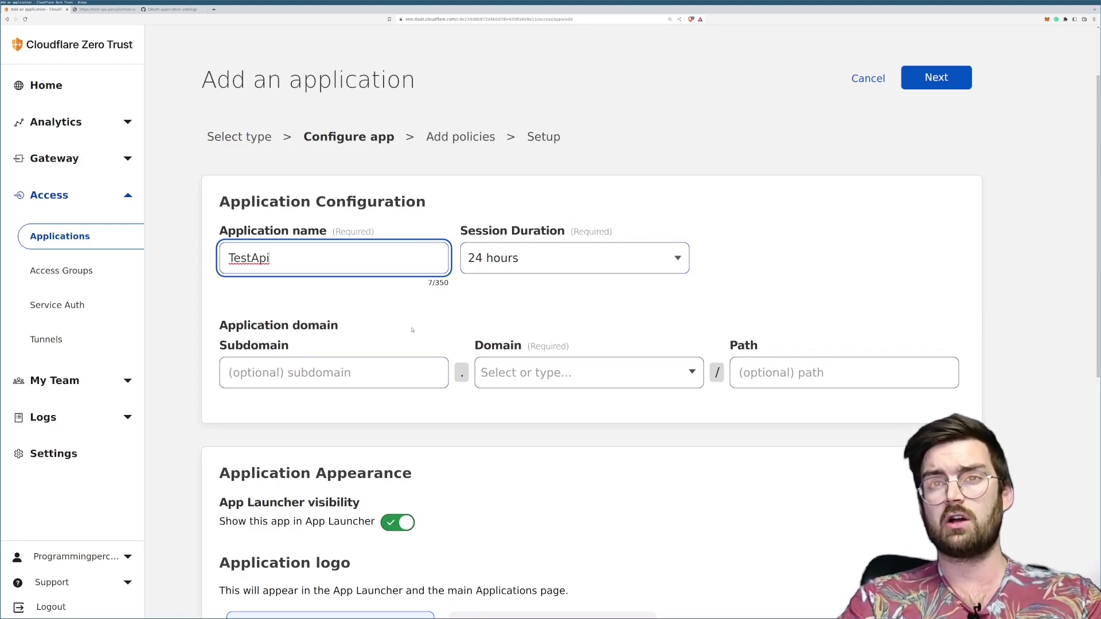
# Step: Set the application domain to subdomain test-api on percybolmer.work
pyautogui.scroll(-1, 396, 328)
pyautogui.click(379, 326)
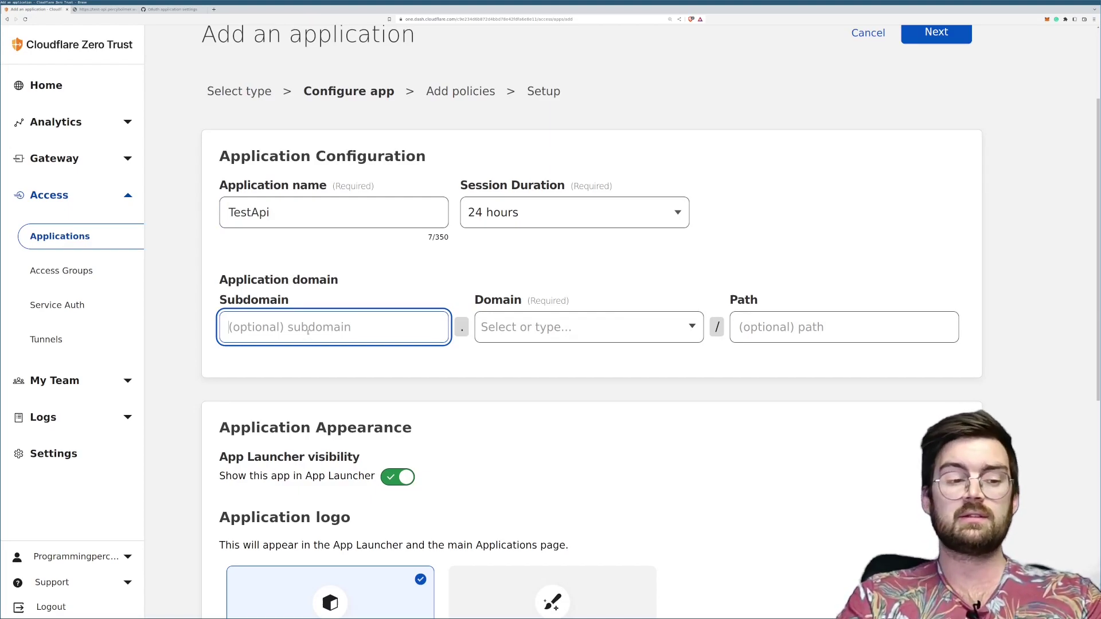
pyautogui.write('test-api')
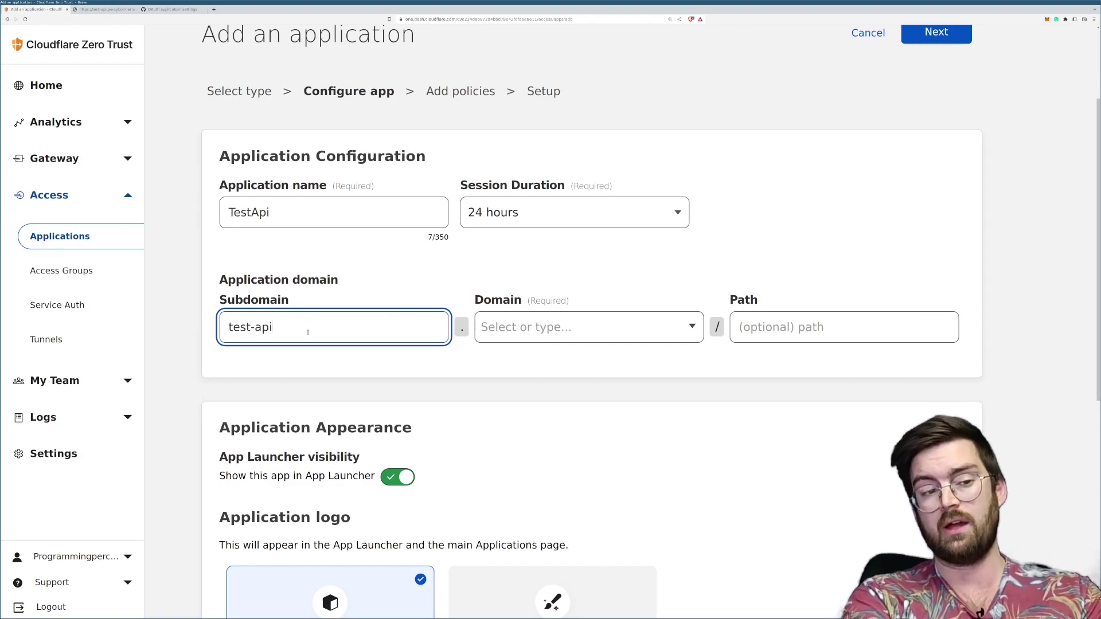
pyautogui.click(515, 334)
pyautogui.click(553, 366)
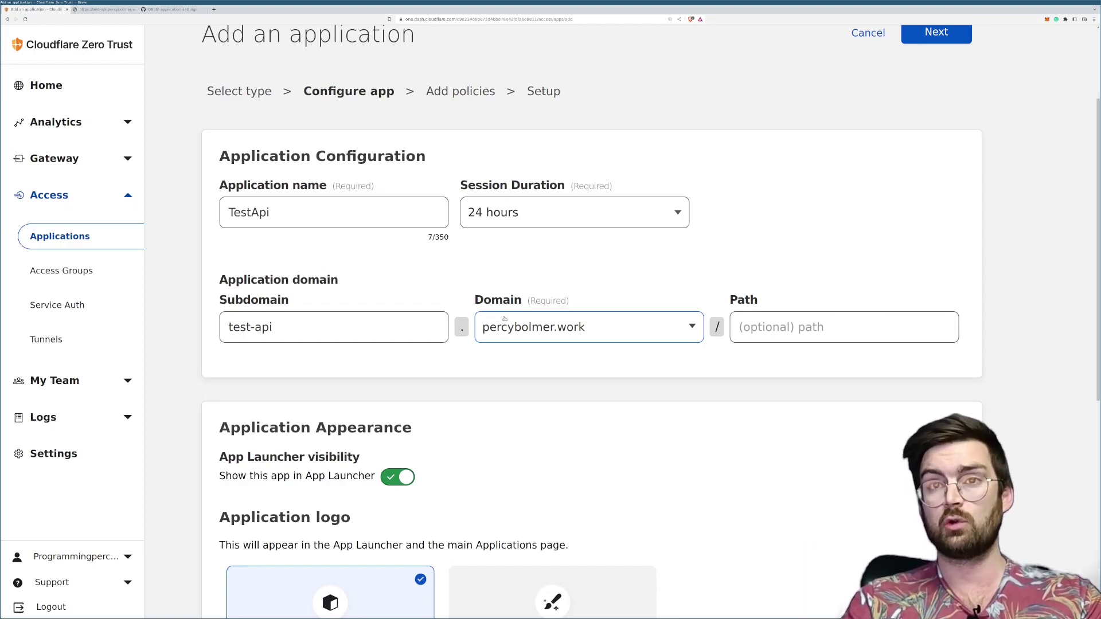
pyautogui.scroll(-1, 431, 328)
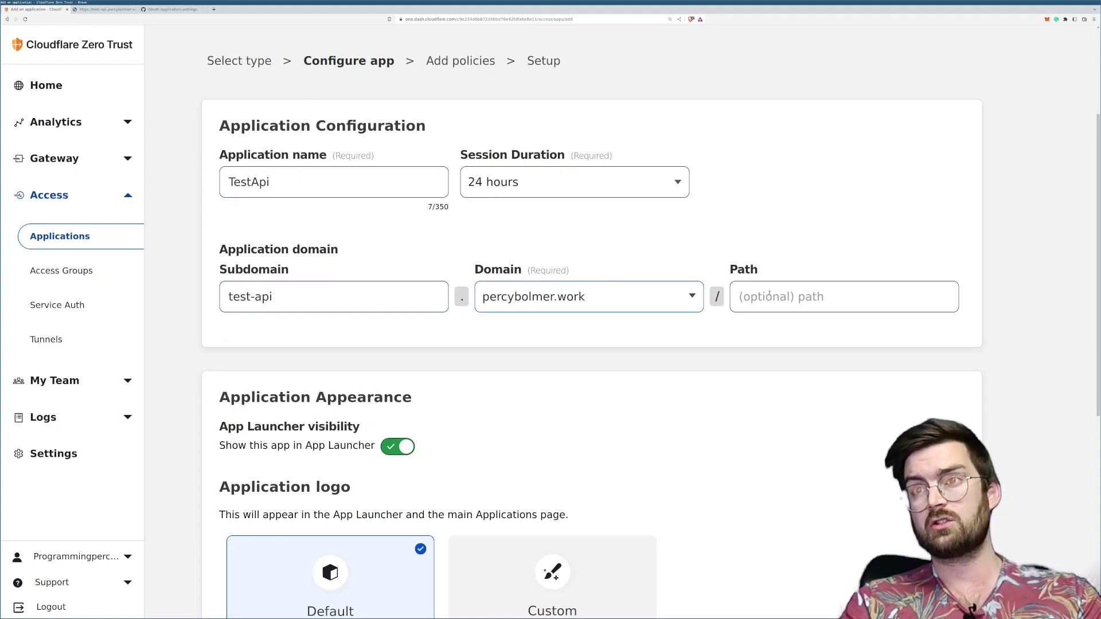
pyautogui.scroll(-3, 406, 308)
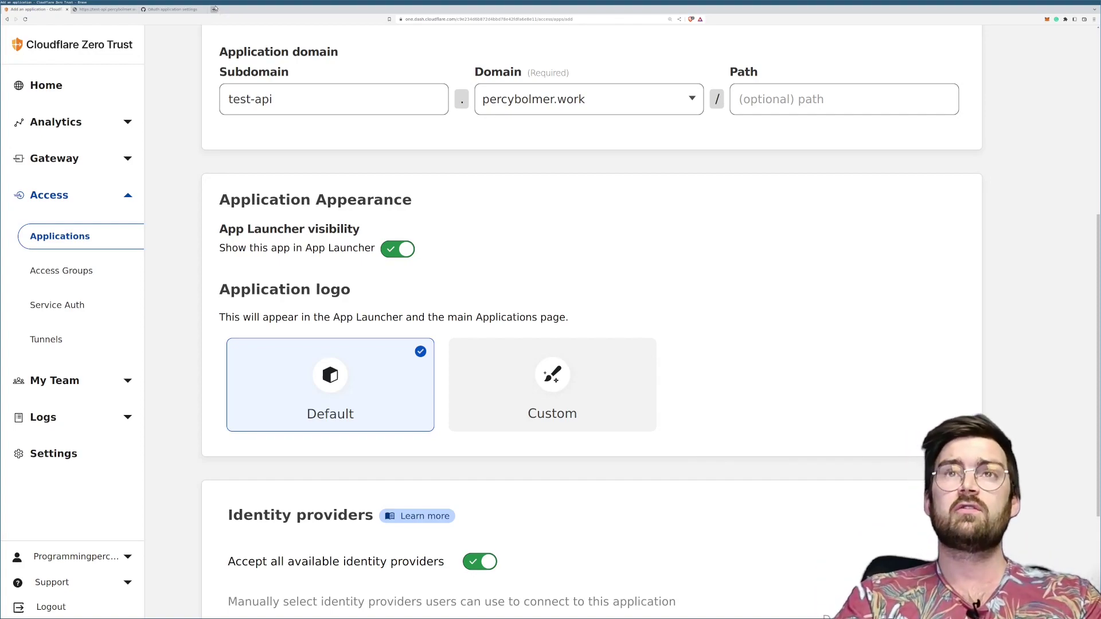
# Step: Load the team's cloudflareaccess.com App Launcher address in a new tab
pyautogui.click(214, 9)
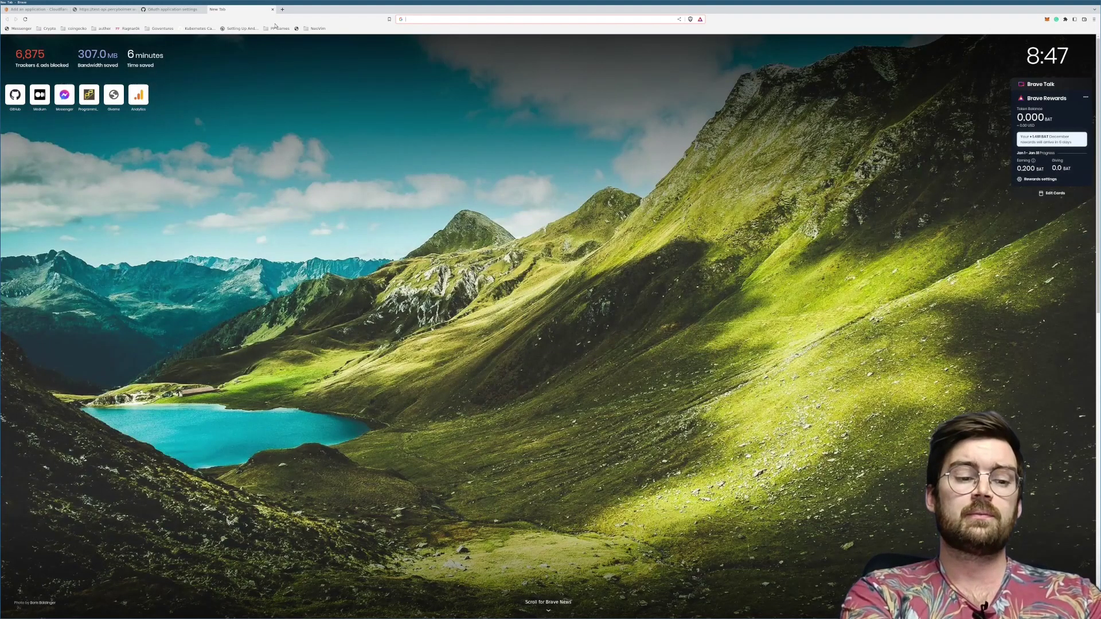
pyautogui.write('p')
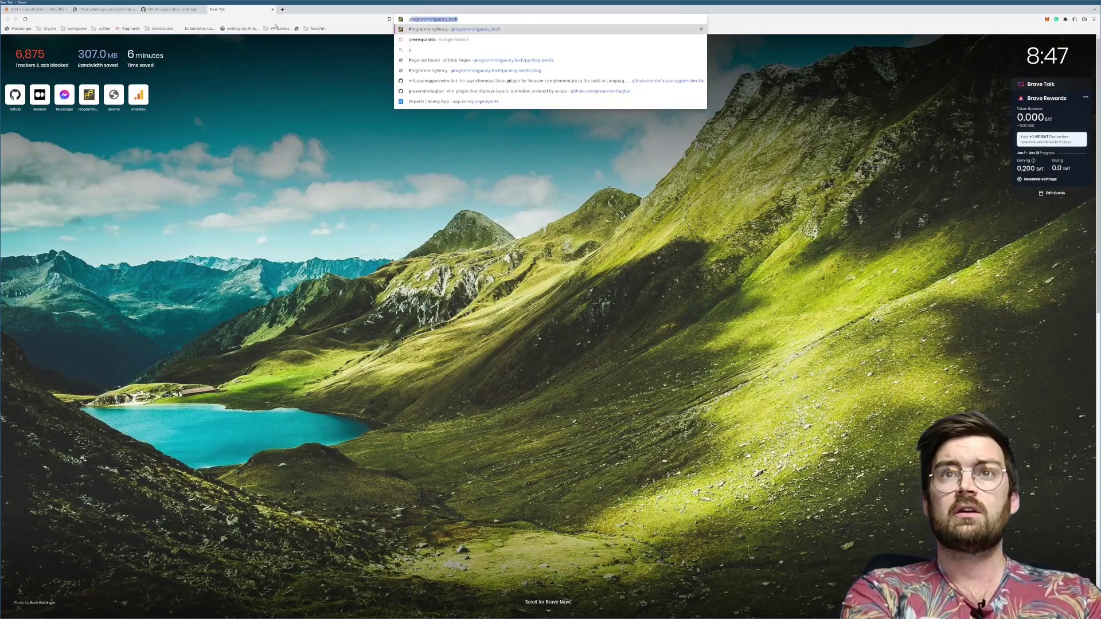
pyautogui.write('rogramming')
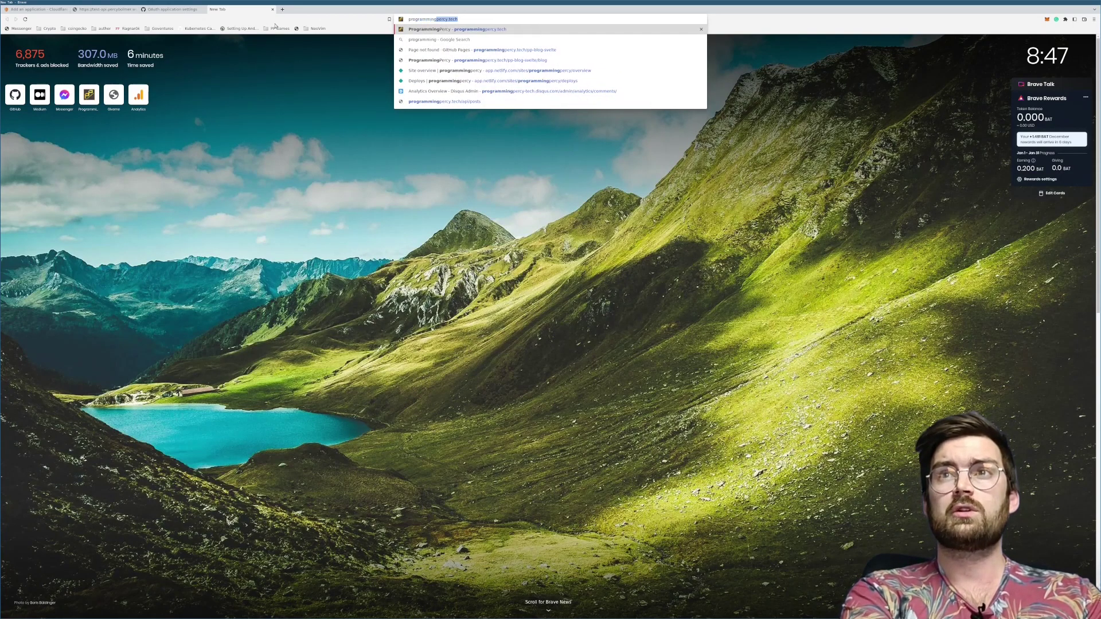
pyautogui.write('percy.')
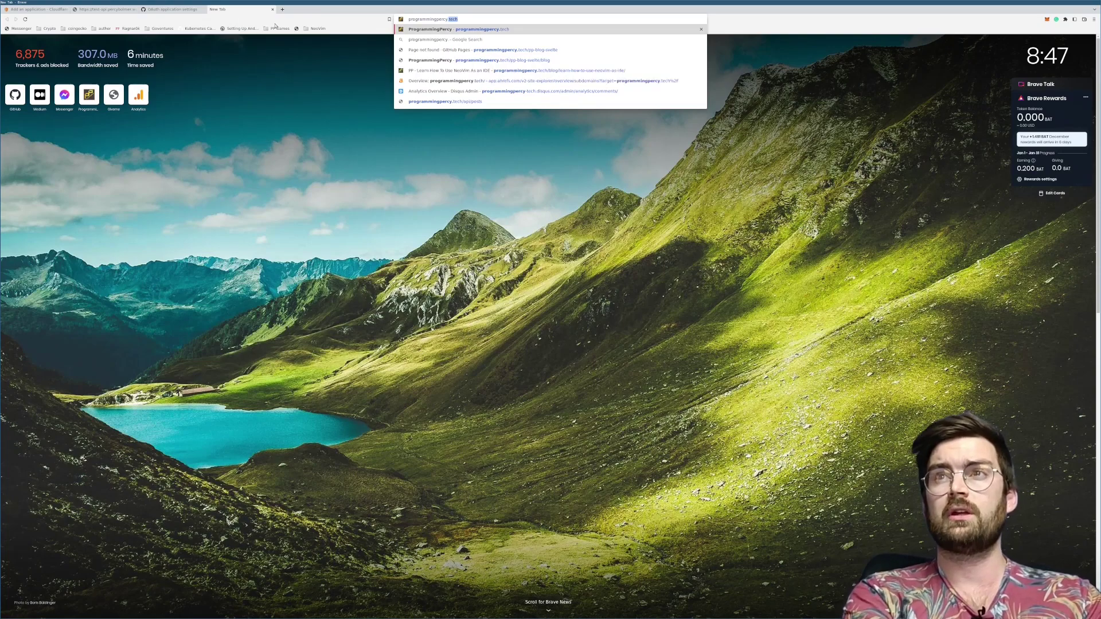
pyautogui.write('cloudflareacc')
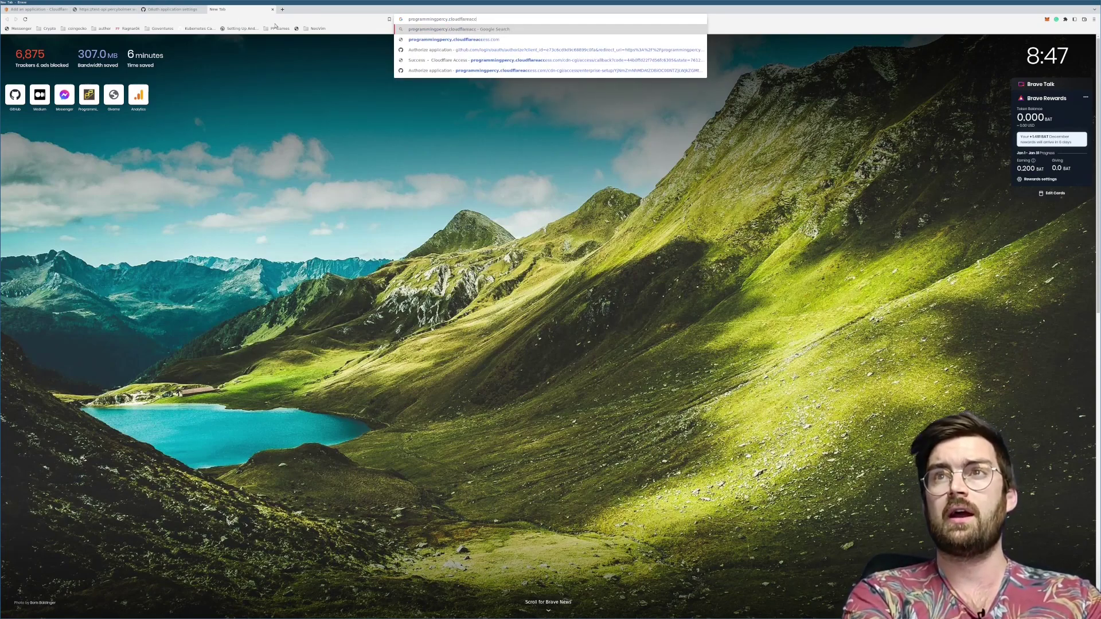
pyautogui.write('ess.com')
pyautogui.press('Return')
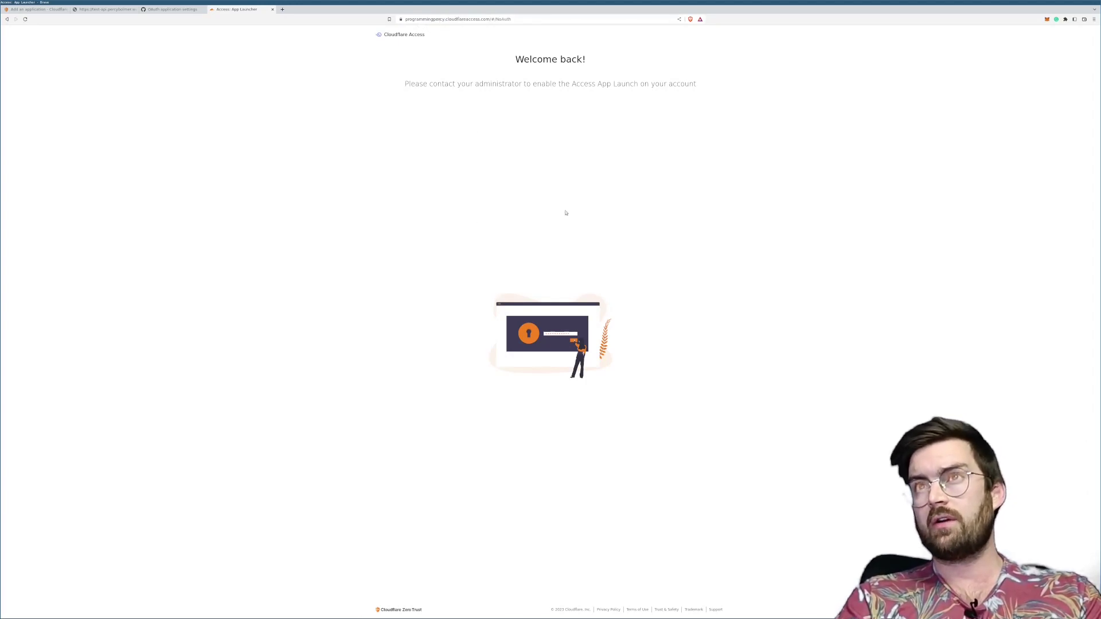
# Step: Review the App Launcher's not-enabled notice, then go back to the application form
pyautogui.moveTo(522, 60); pyautogui.dragTo(673, 385)
pyautogui.click(669, 383)
pyautogui.moveTo(472, 180); pyautogui.dragTo(435, 37)
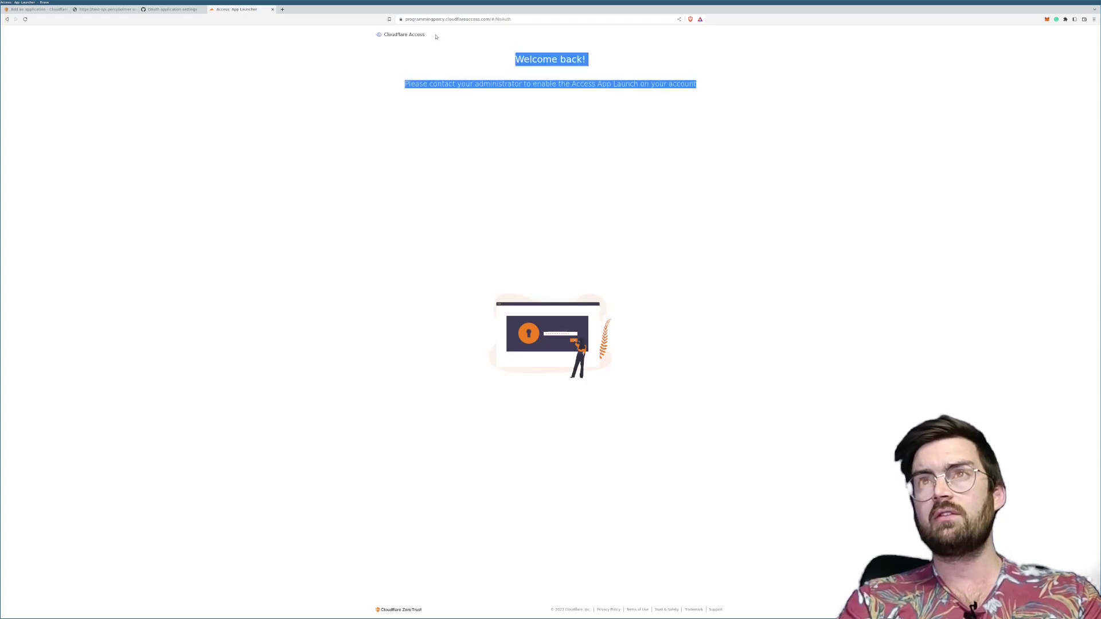
pyautogui.click(596, 100)
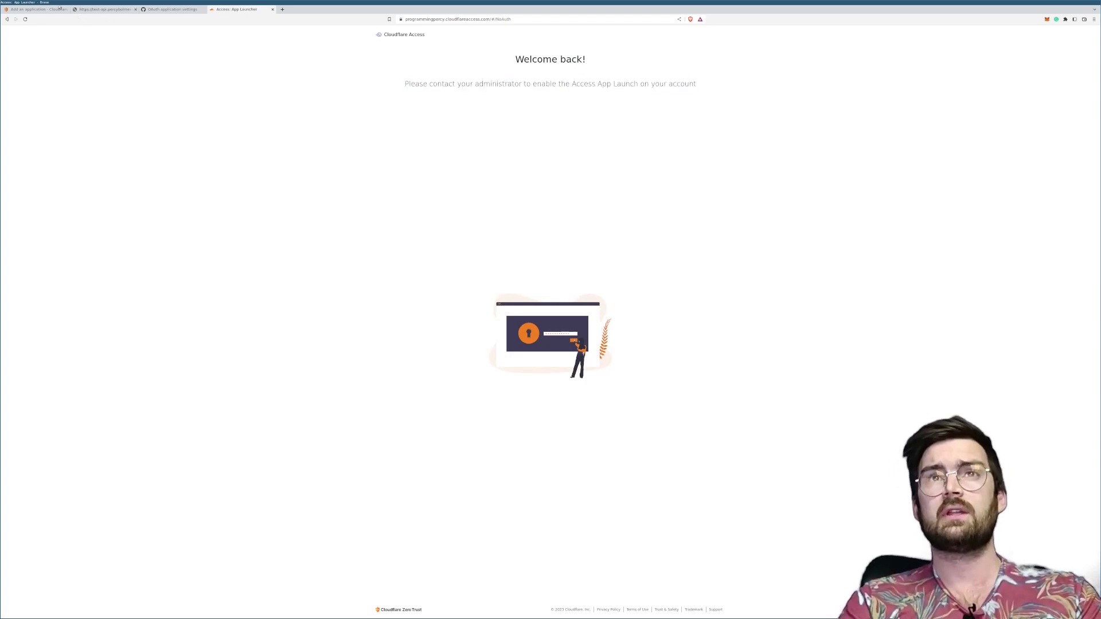
pyautogui.click(38, 8)
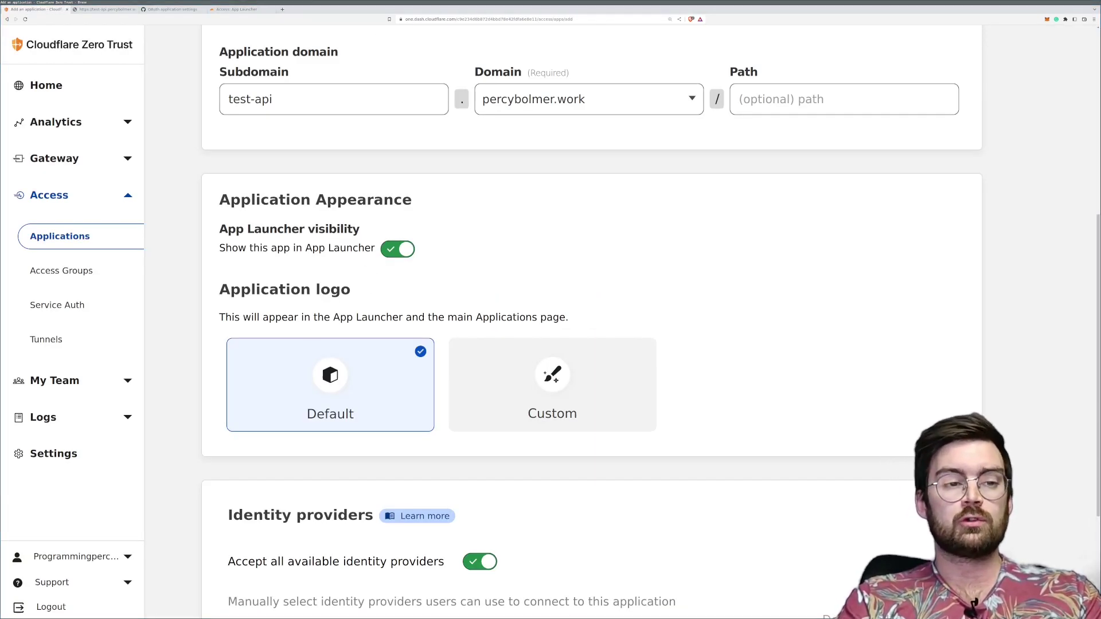
# Step: Turn off 'Accept all available identity providers', leaving only GitHub selected
pyautogui.scroll(-3, 346, 336)
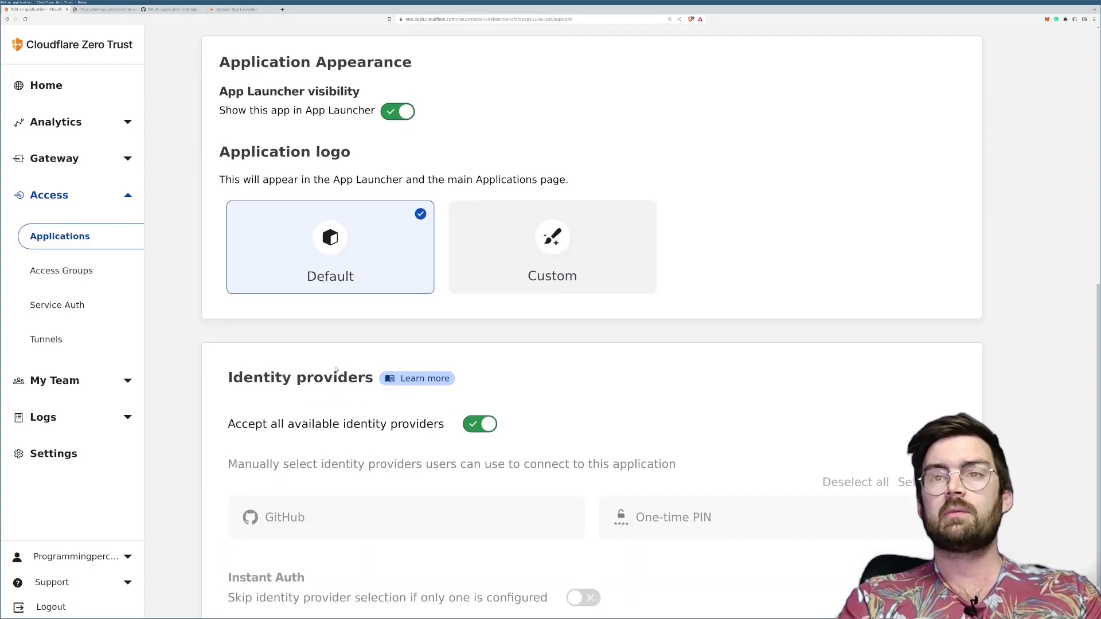
pyautogui.moveTo(228, 324); pyautogui.dragTo(330, 327)
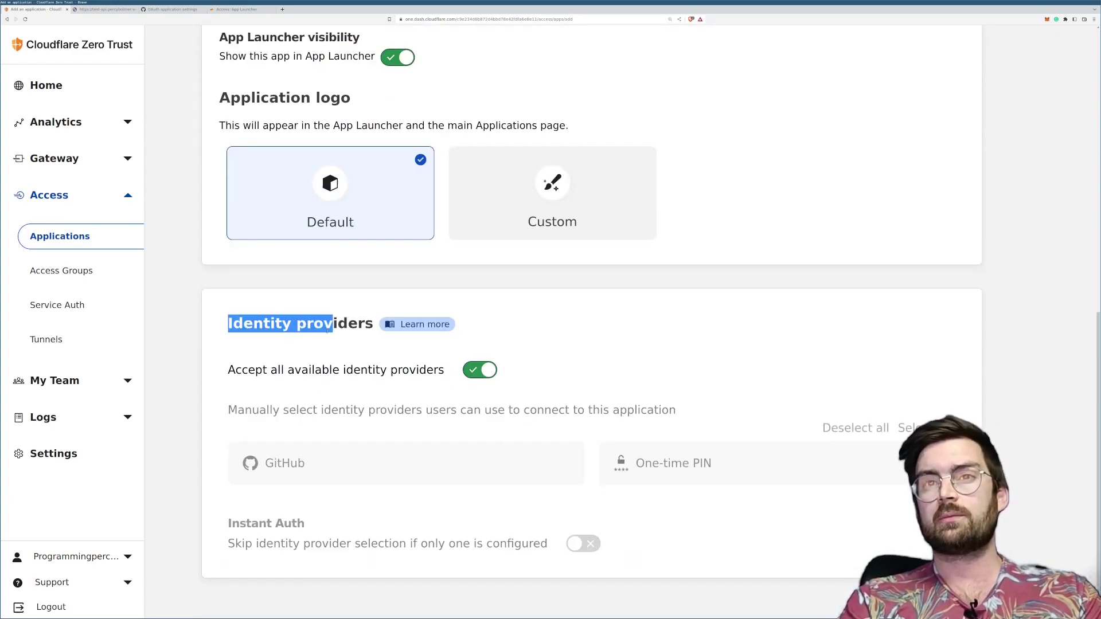
pyautogui.click(383, 357)
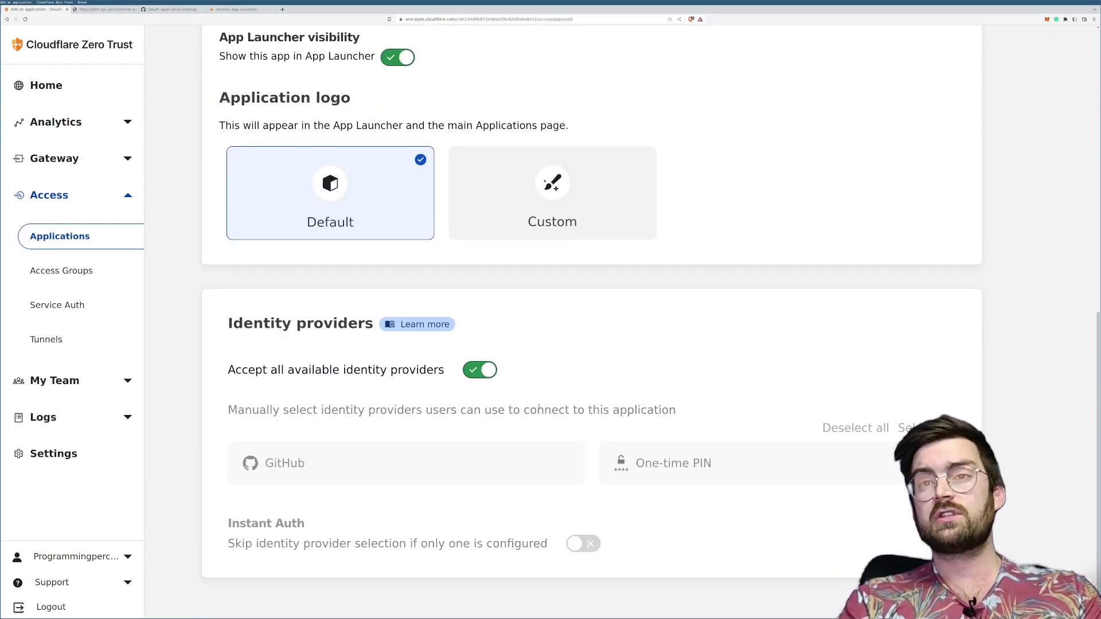
pyautogui.click(478, 371)
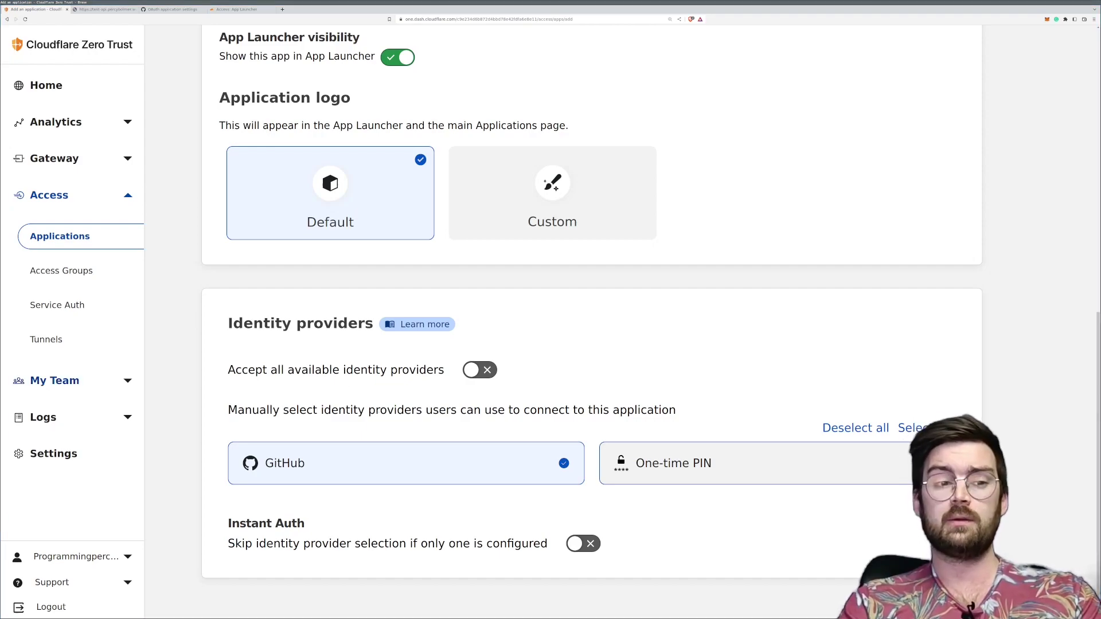
pyautogui.scroll(8, 545, 348)
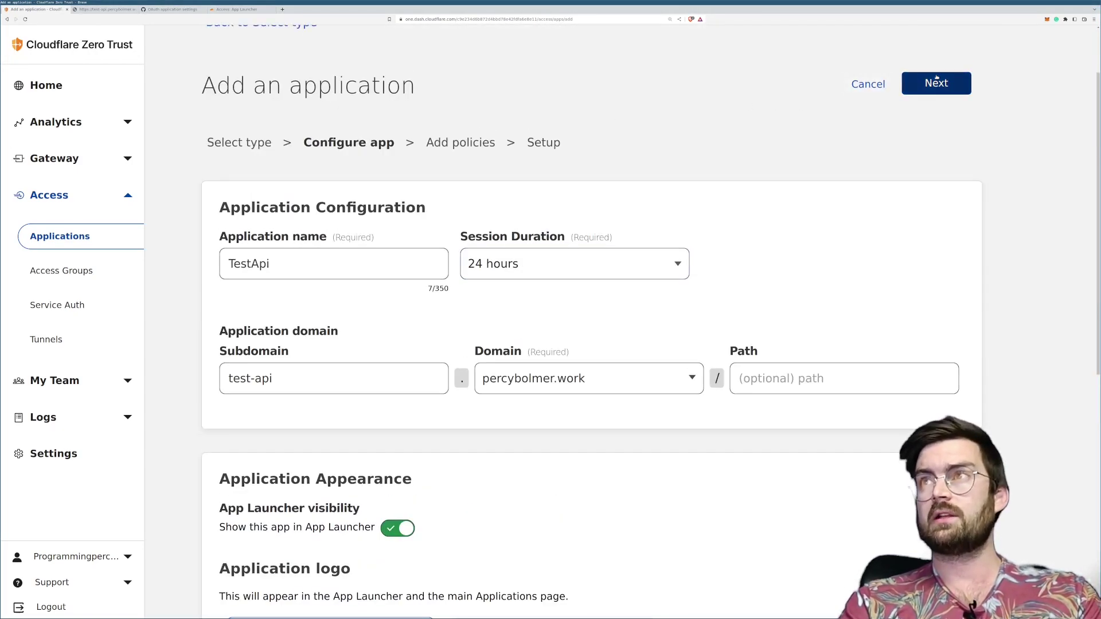
# Step: Continue to Add policies and name the new policy ApiUsers
pyautogui.click(936, 83)
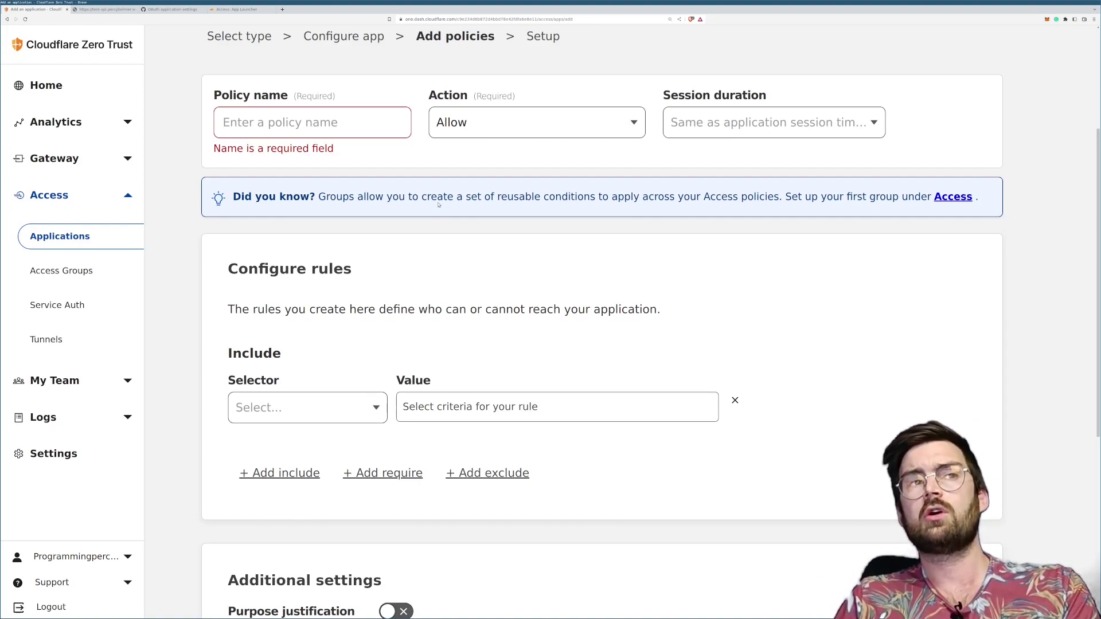
pyautogui.click(369, 135)
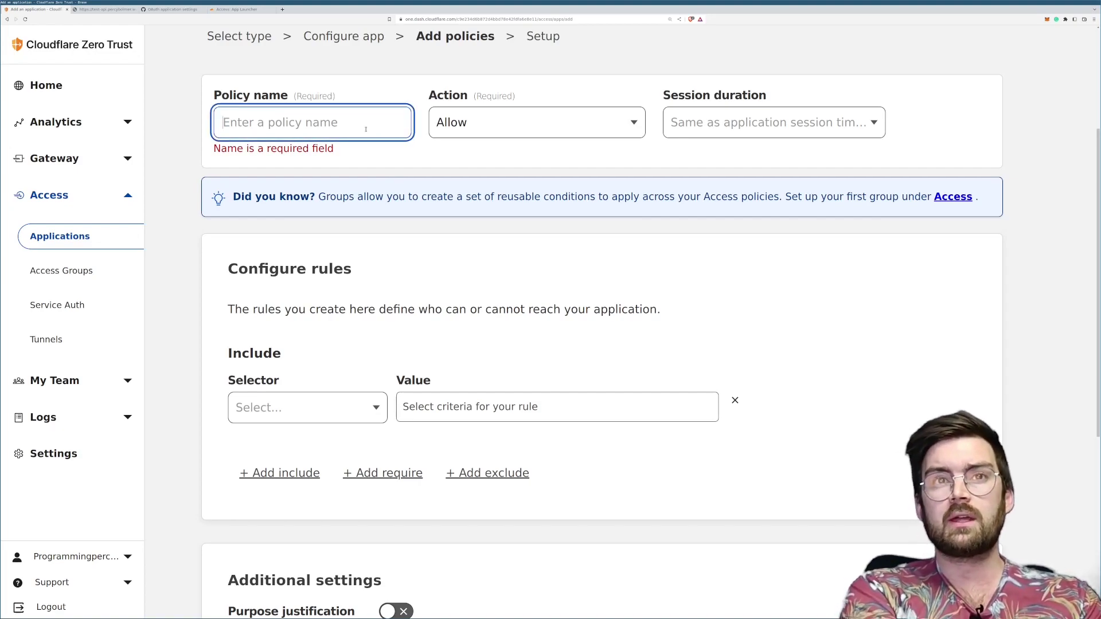
pyautogui.write('Api')
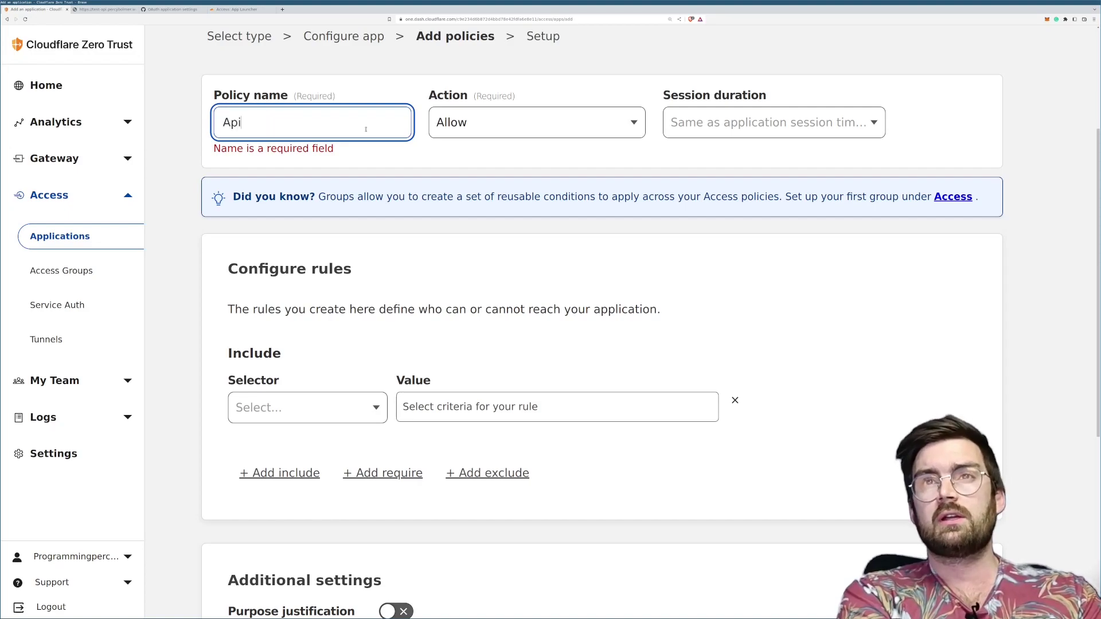
pyautogui.write('Users')
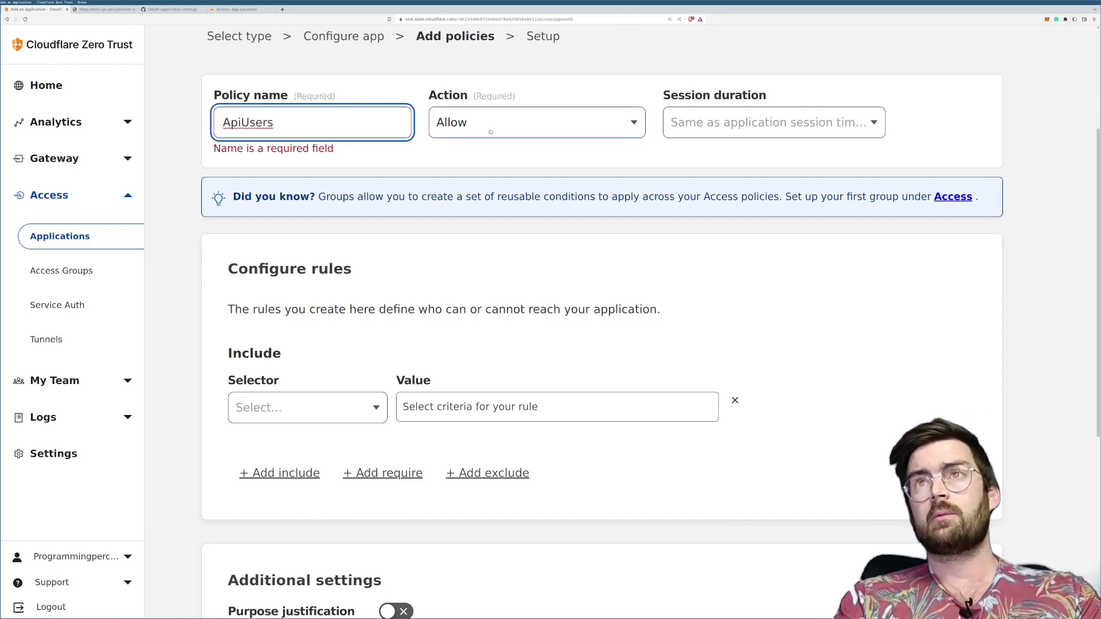
pyautogui.press('Tab')
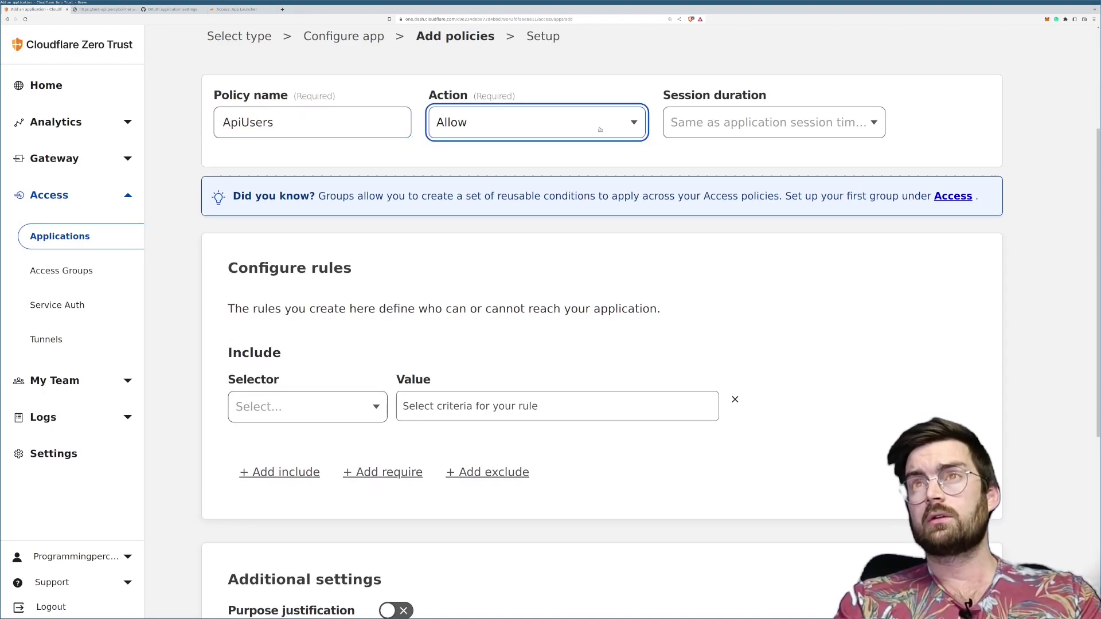
# Step: Keep the action on Allow and session duration on 'Same as application session timeout'
pyautogui.click(597, 128)
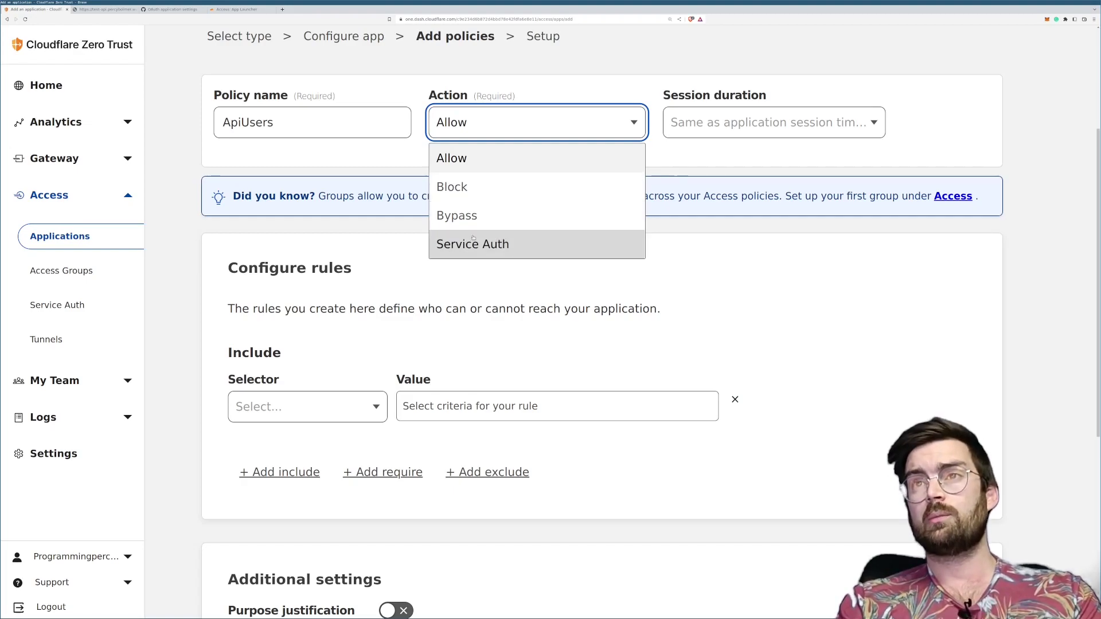
pyautogui.click(796, 125)
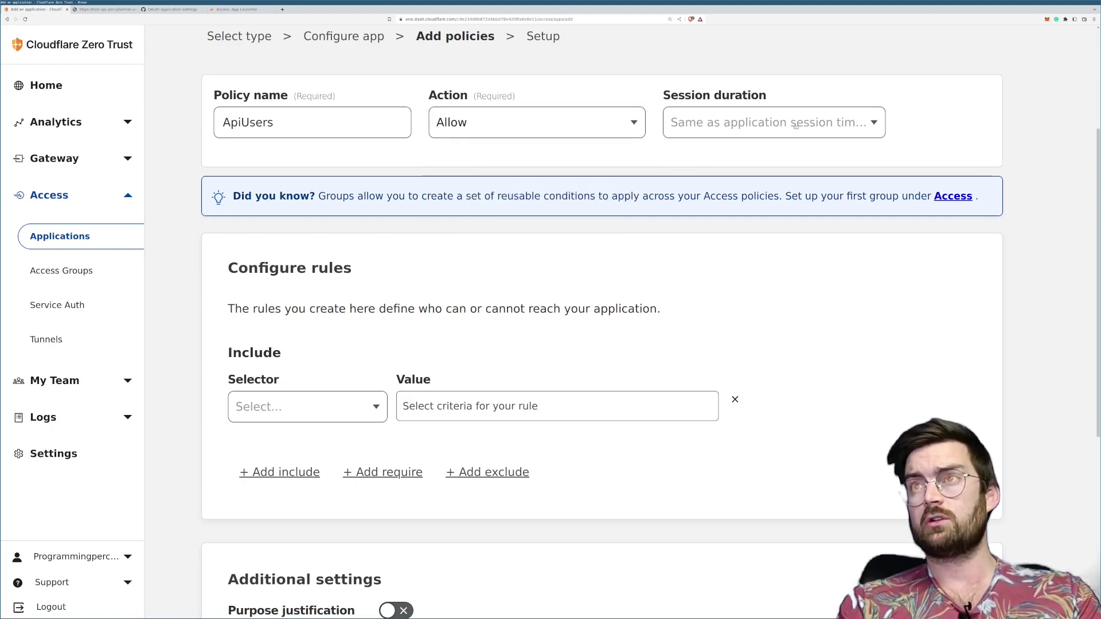
pyautogui.click(796, 125)
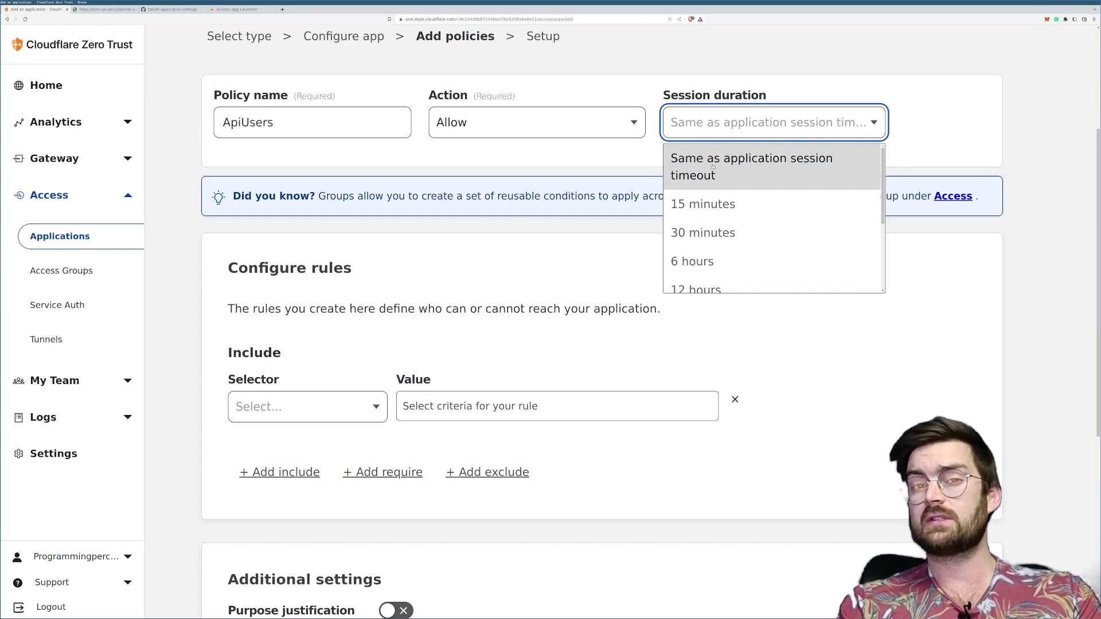
pyautogui.click(713, 167)
pyautogui.click(713, 166)
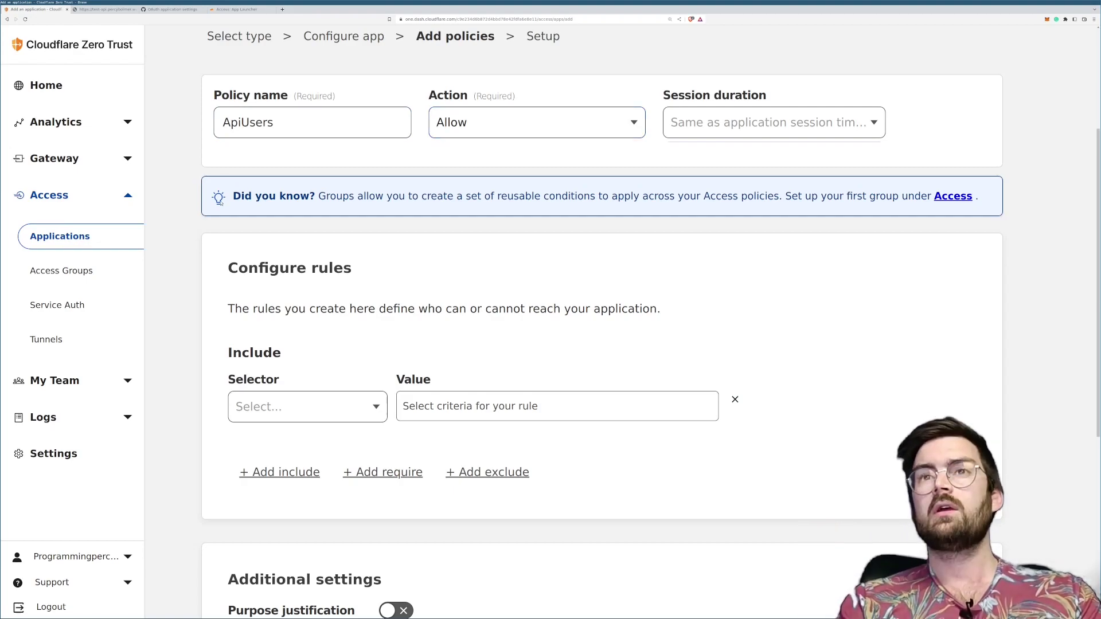
pyautogui.moveTo(218, 197); pyautogui.dragTo(794, 208)
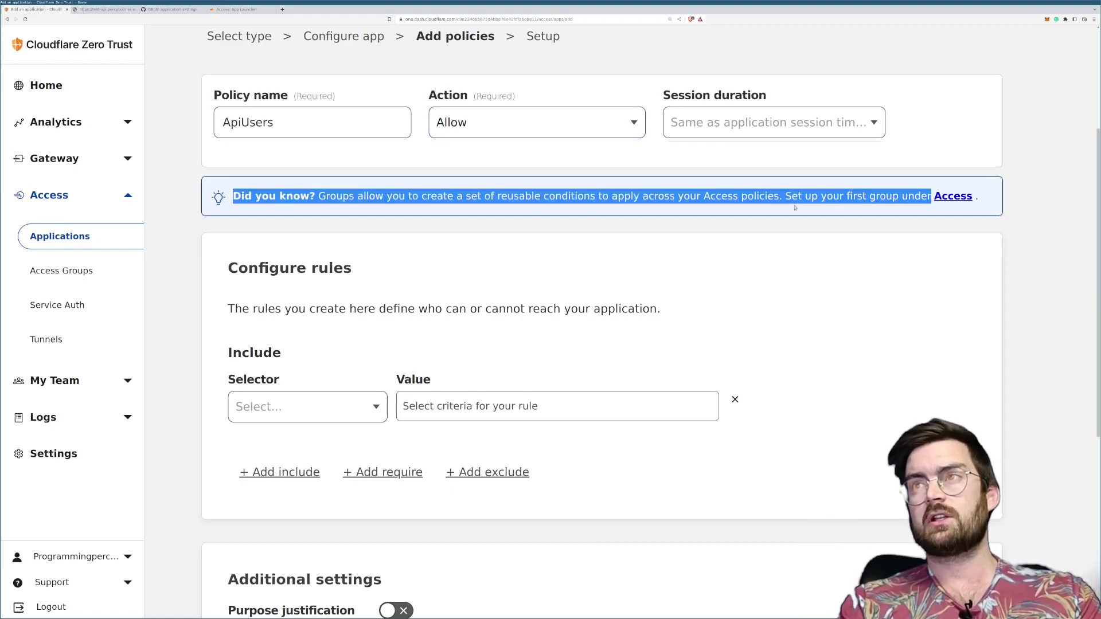
pyautogui.click(784, 208)
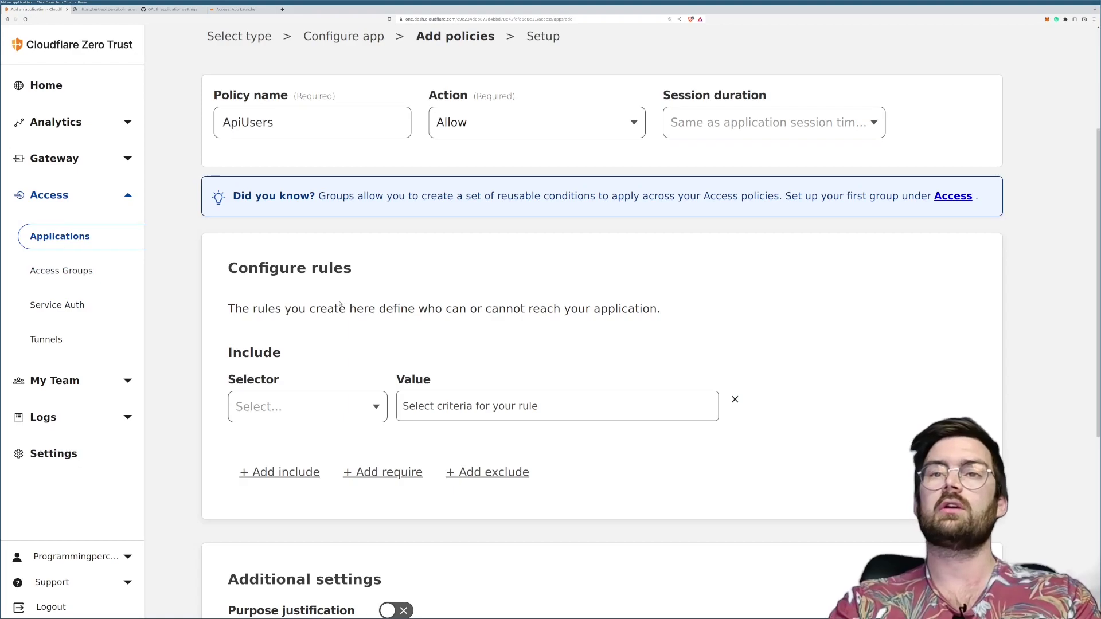
# Step: Add a require rule to the ApiUsers policy
pyautogui.scroll(-2, 352, 353)
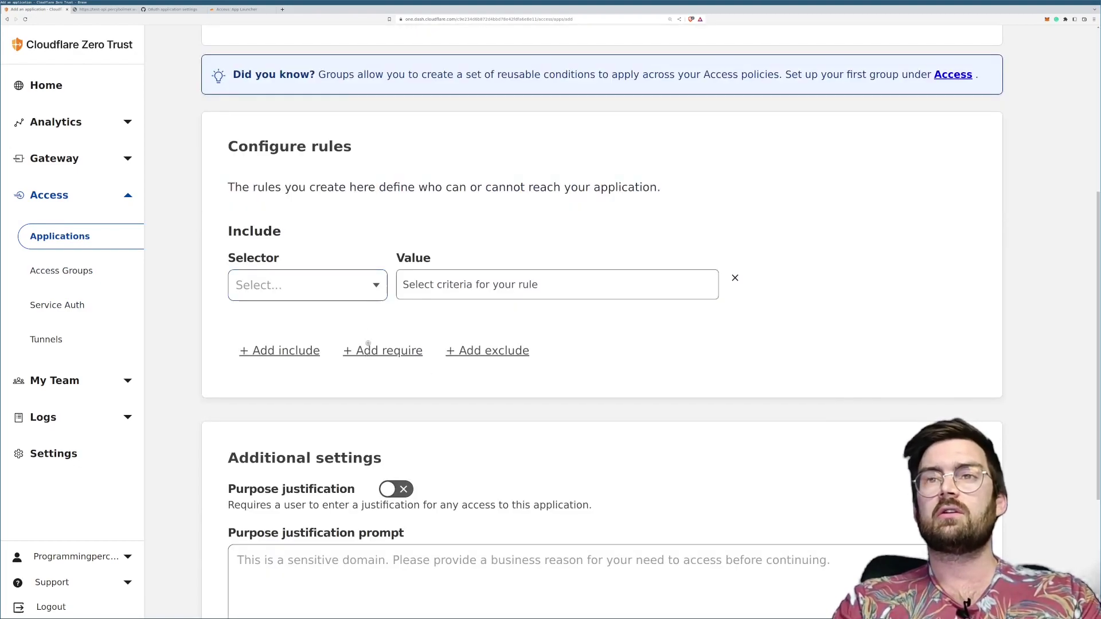
pyautogui.click(376, 286)
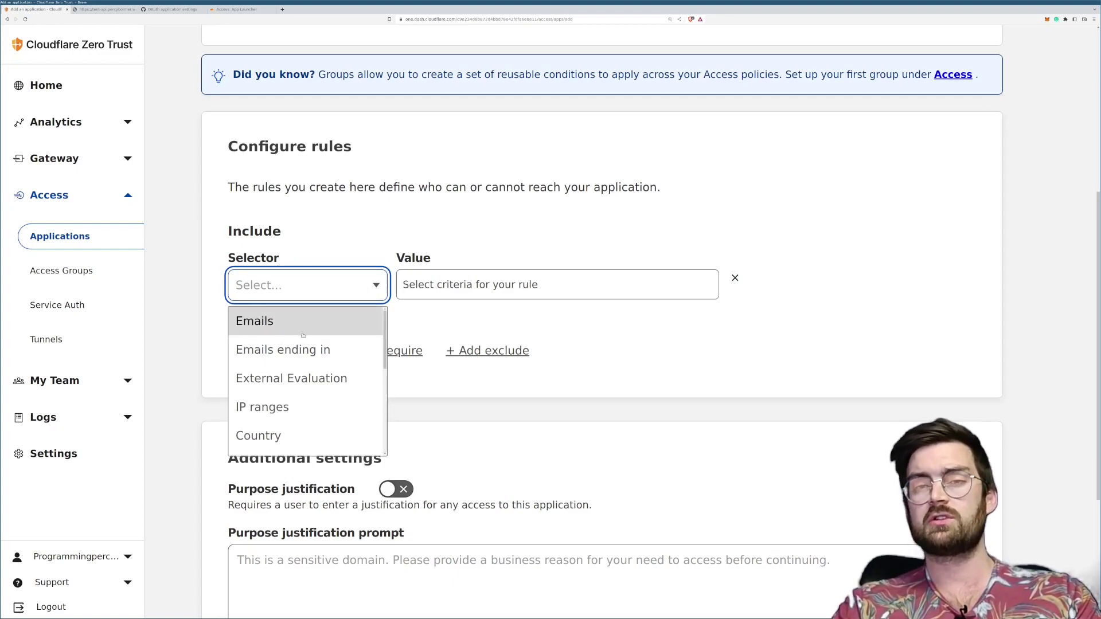
pyautogui.scroll(-5, 279, 395)
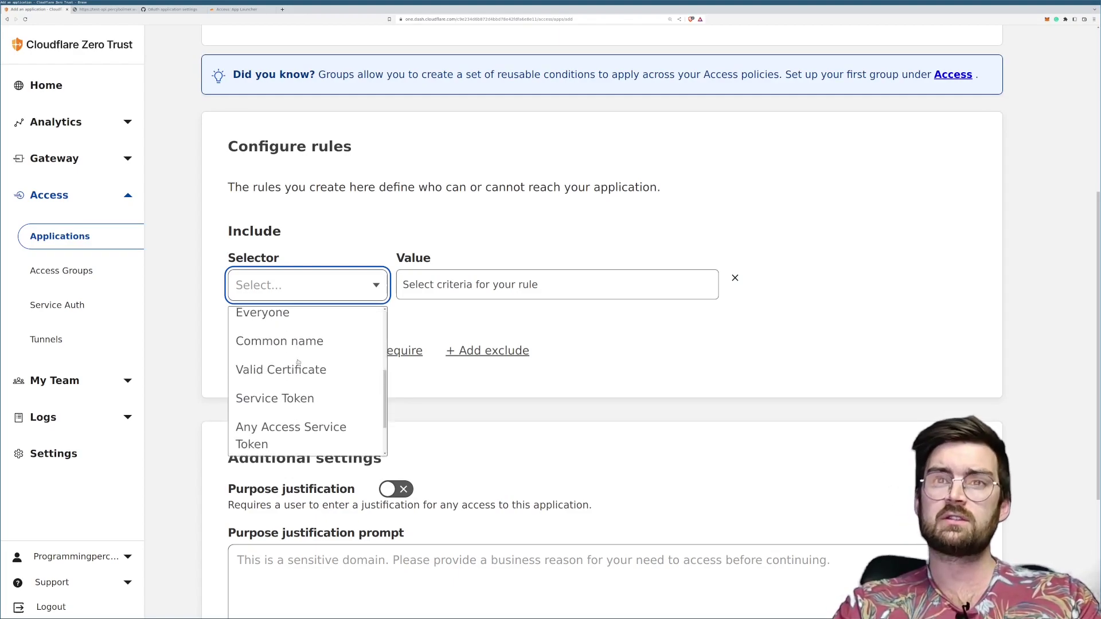
pyautogui.scroll(-3, 298, 390)
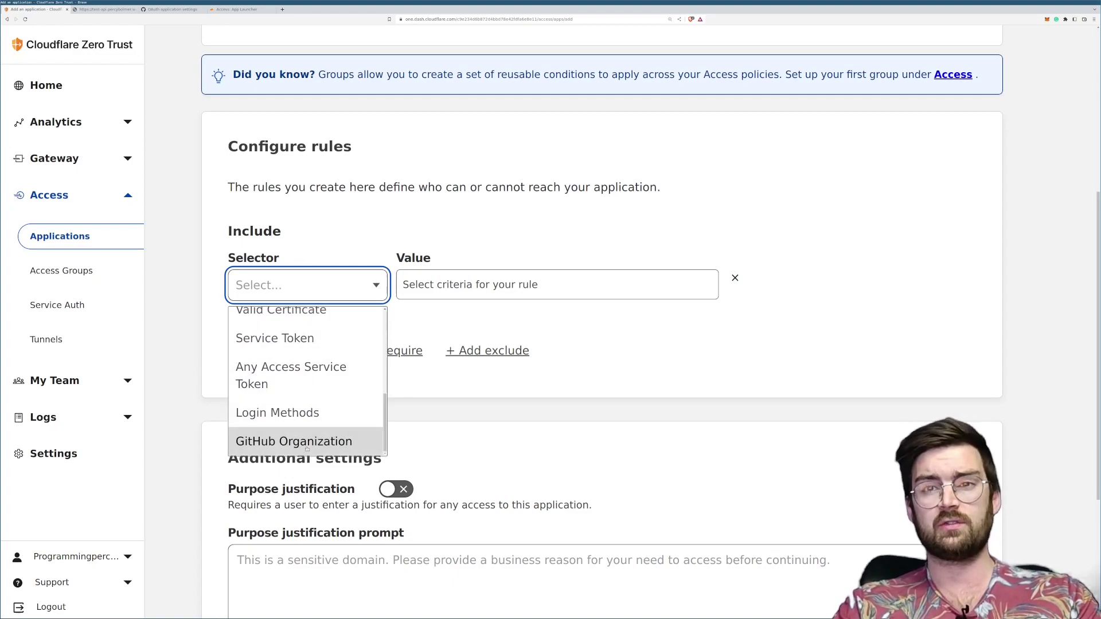
pyautogui.scroll(5, 304, 402)
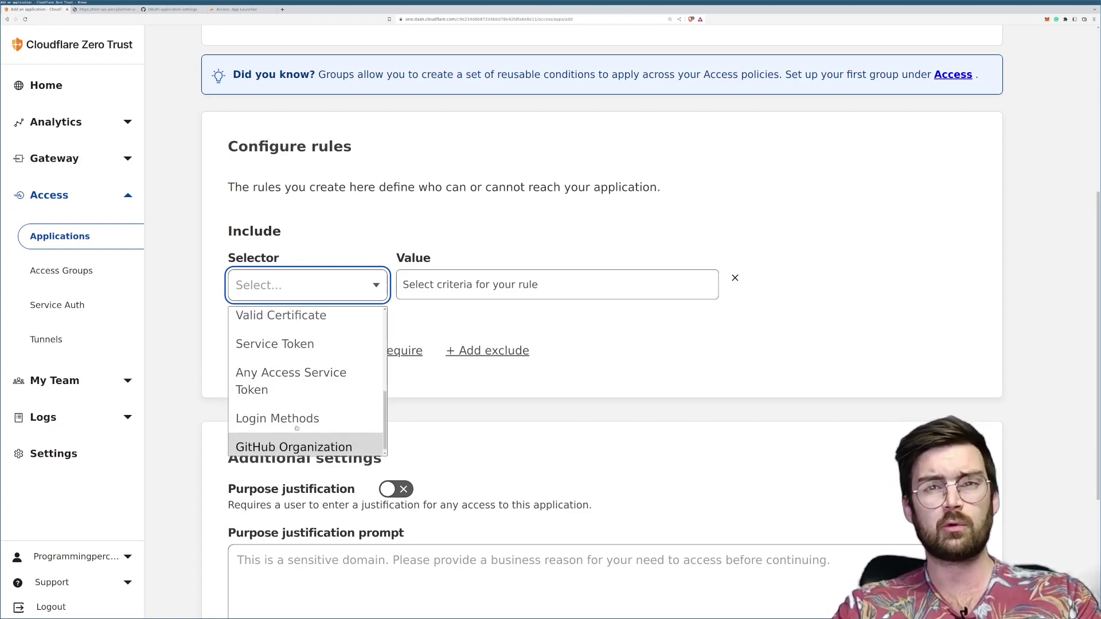
pyautogui.click(249, 321)
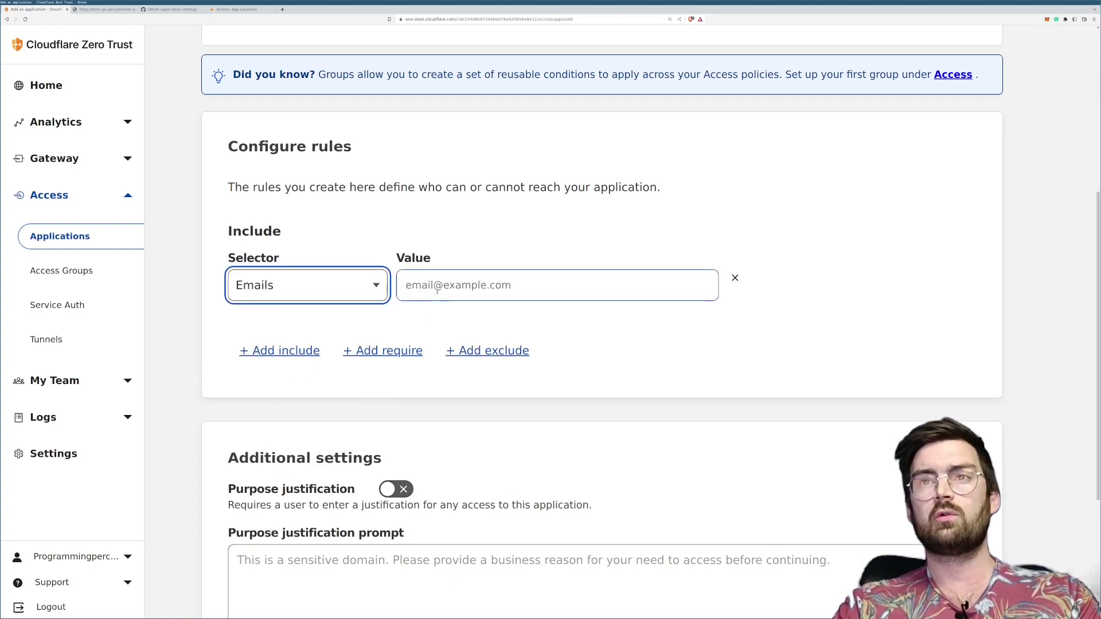
pyautogui.click(386, 352)
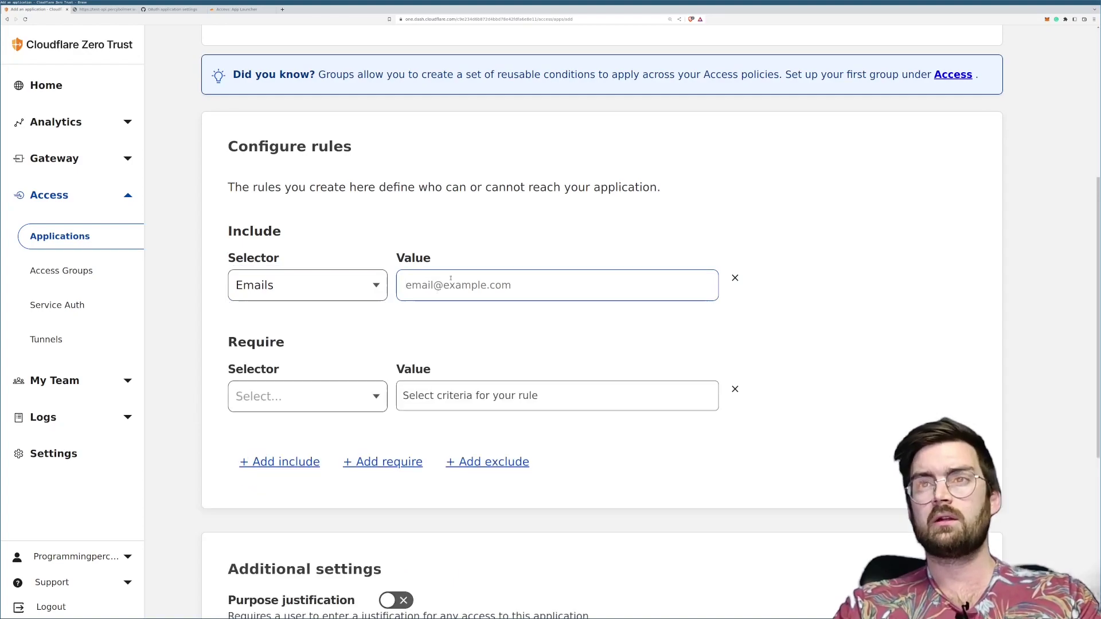
# Step: Set the include rule to Country with Sweden as the only country
pyautogui.click(298, 285)
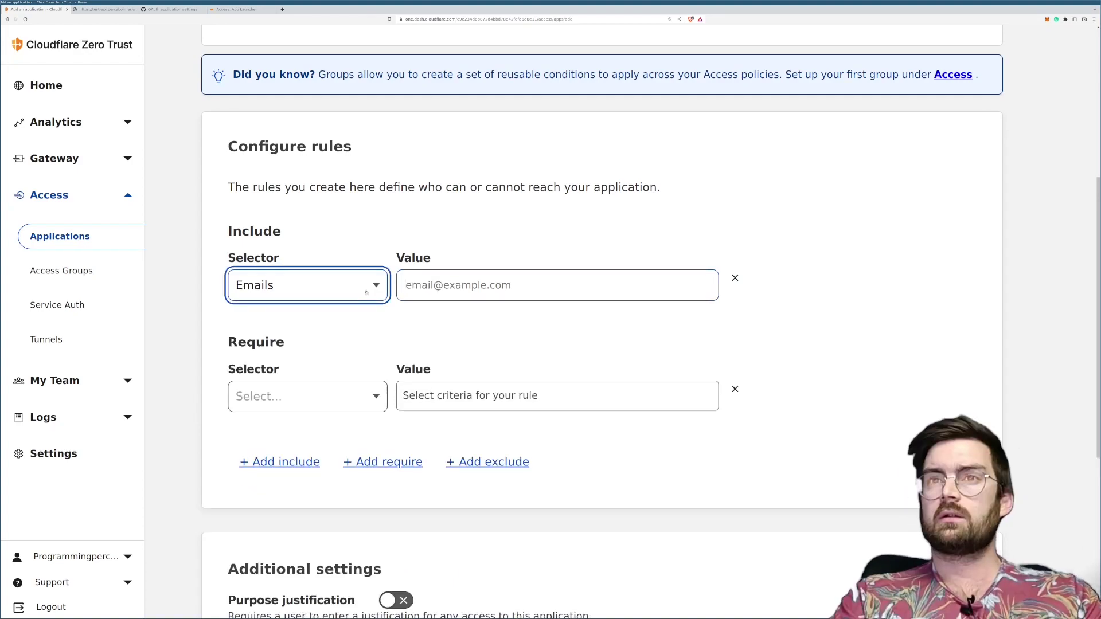
pyautogui.click(278, 375)
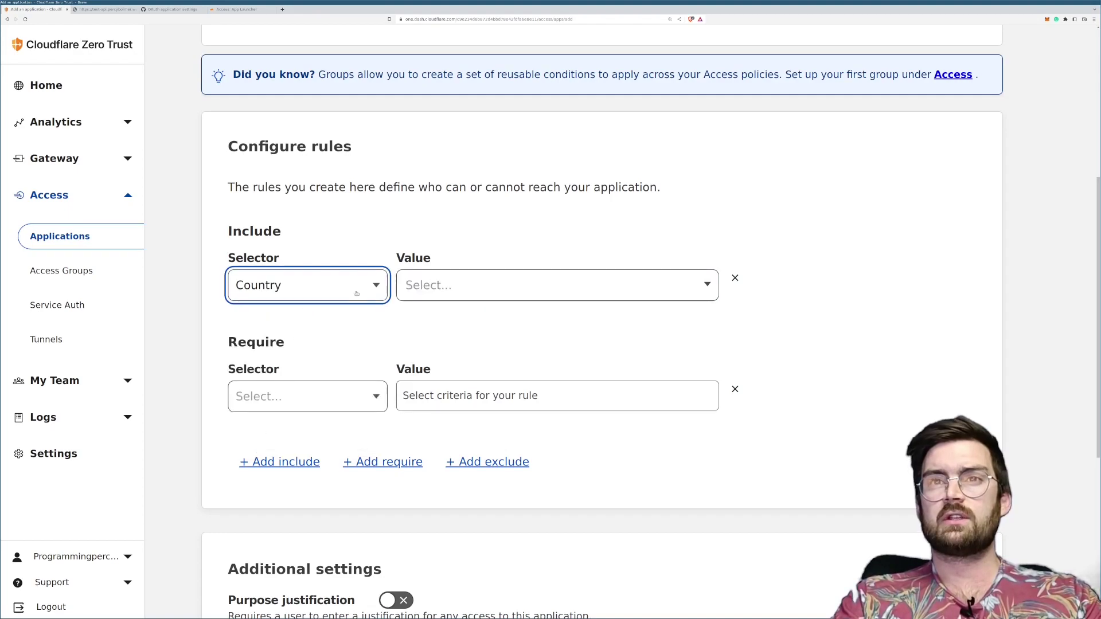
pyautogui.click(426, 286)
pyautogui.write('Sweden')
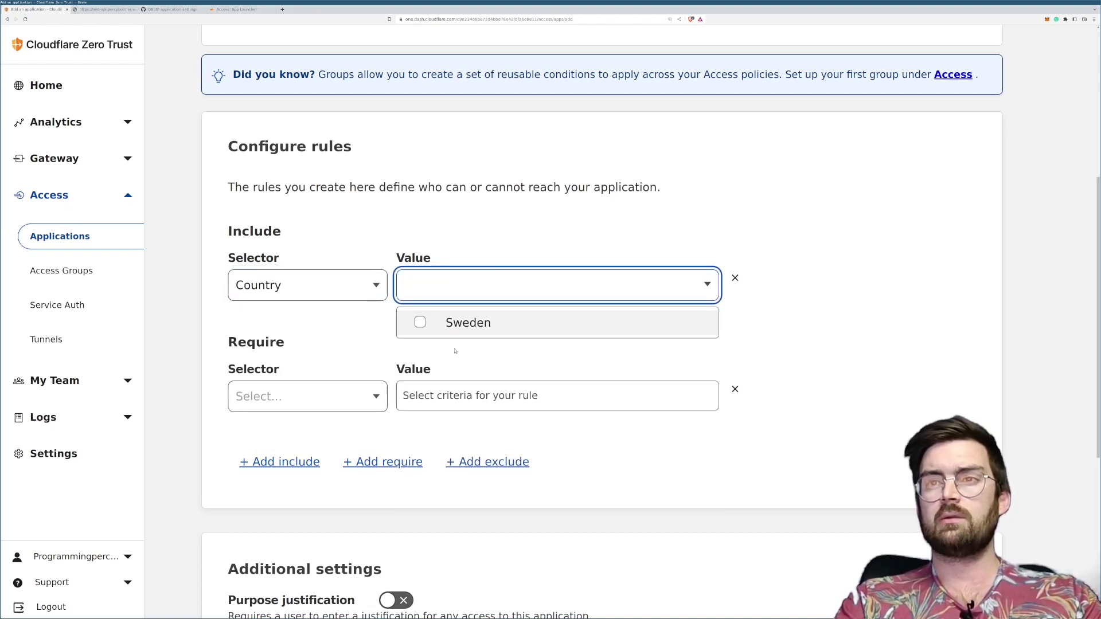
pyautogui.click(425, 324)
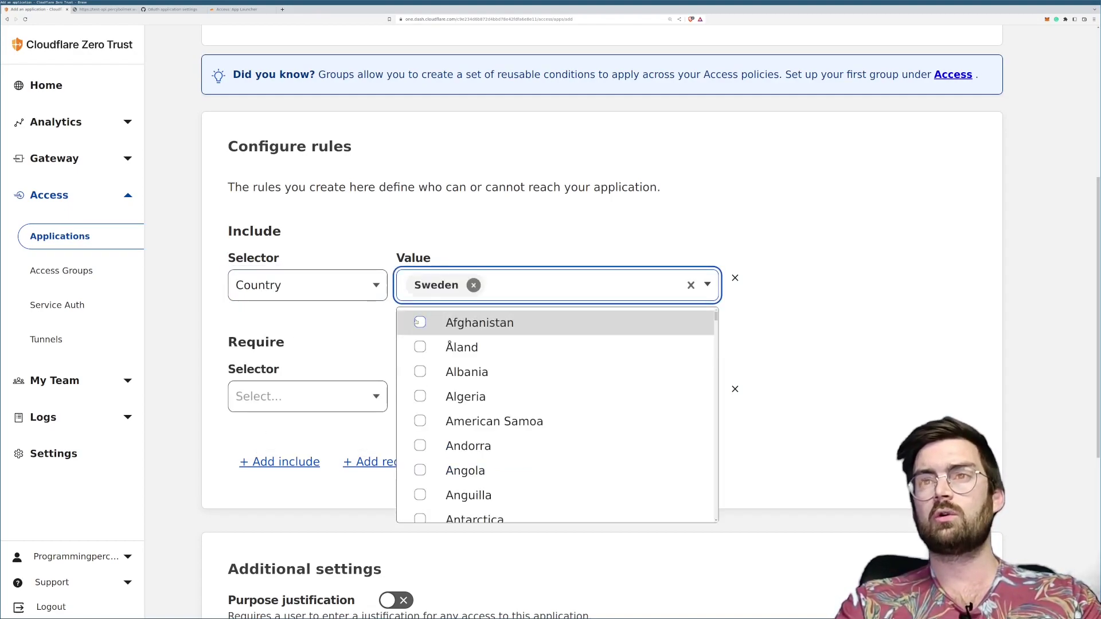
pyautogui.click(425, 323)
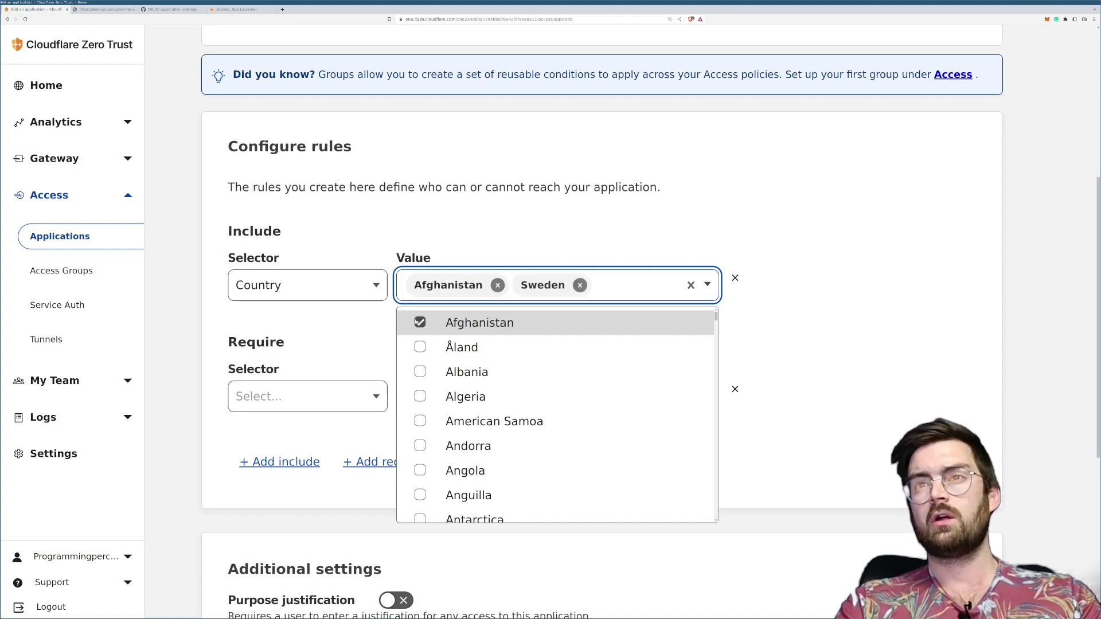
pyautogui.click(497, 285)
pyautogui.click(350, 328)
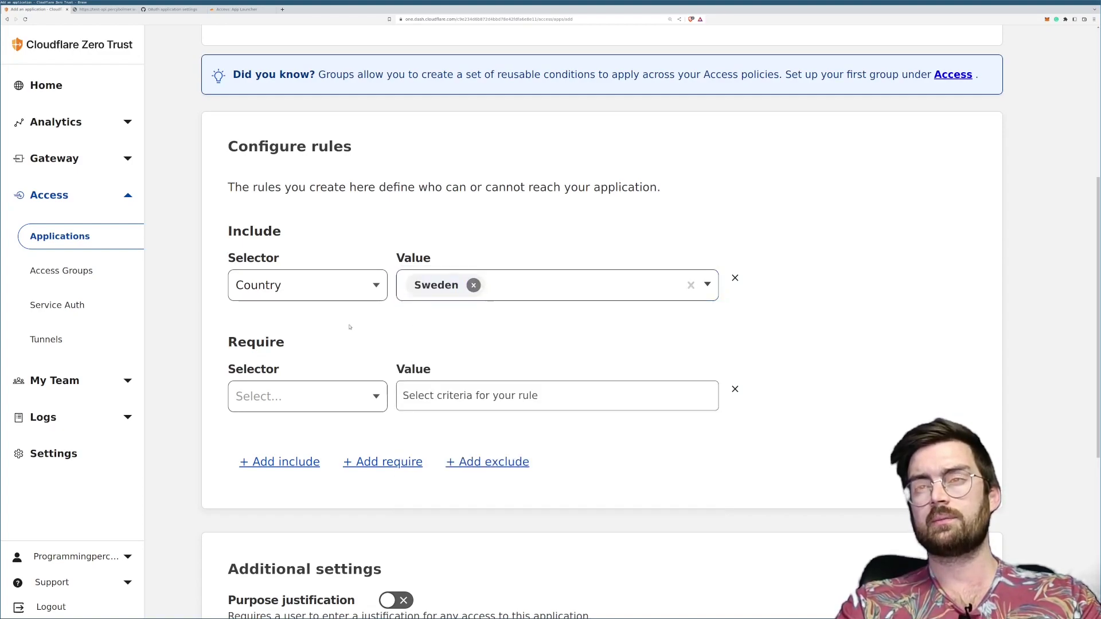
# Step: Set the require rule to Emails with a deliberately wrong email address
pyautogui.click(314, 400)
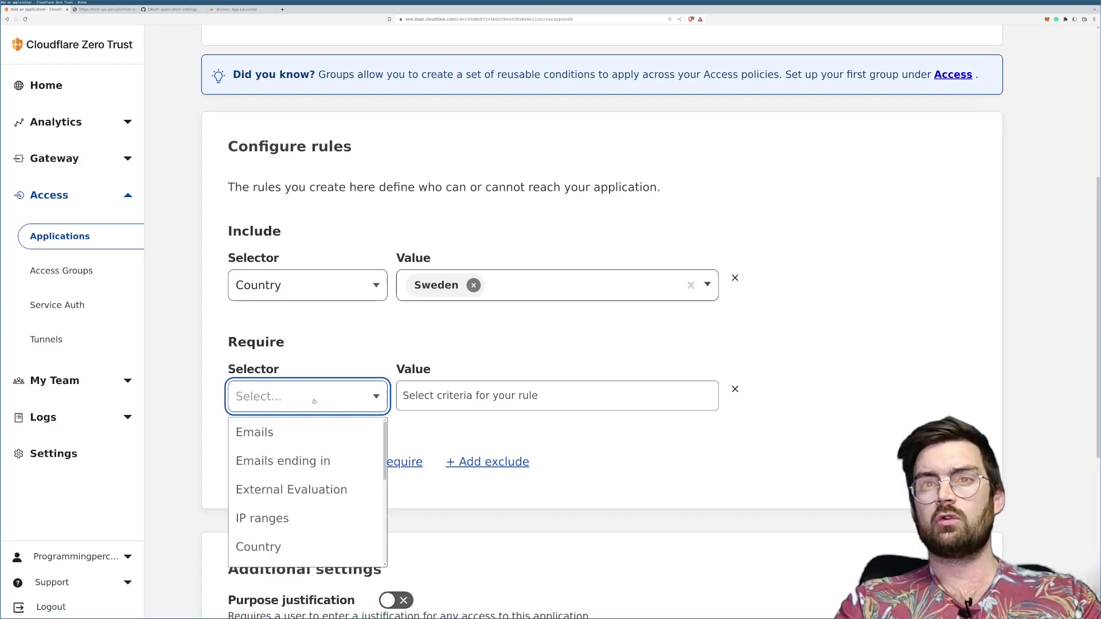
pyautogui.click(291, 431)
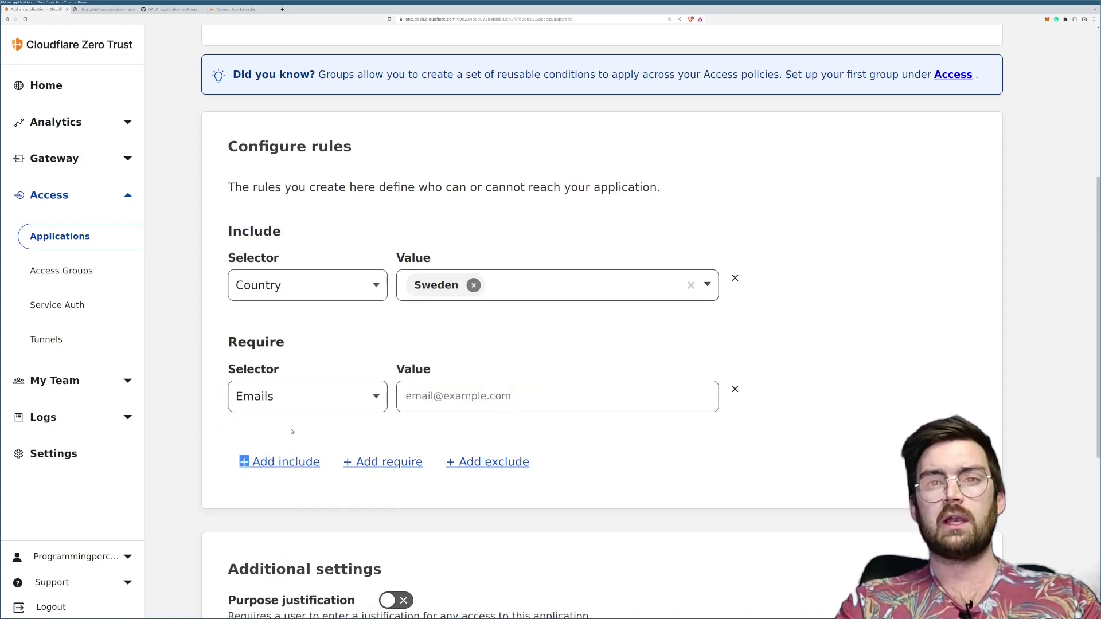
pyautogui.click(430, 399)
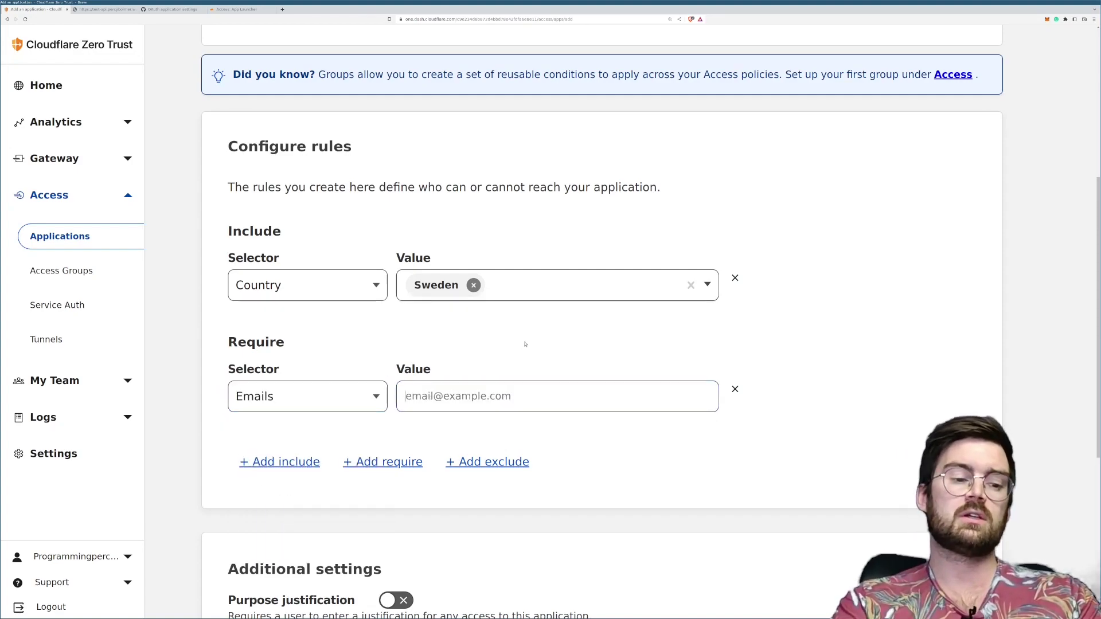
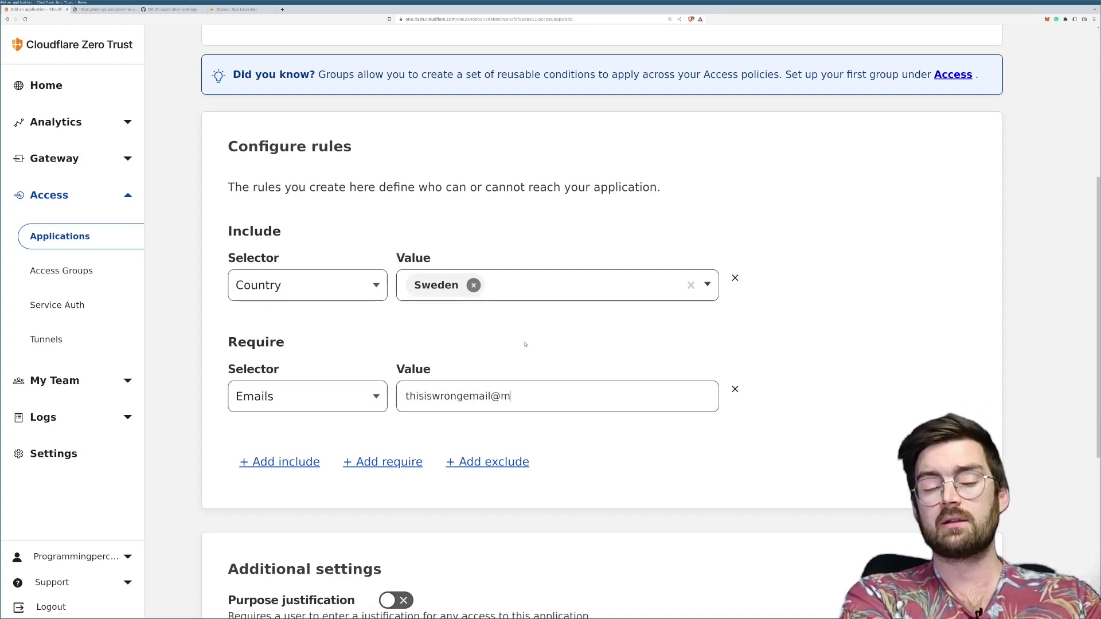
pyautogui.press('BackSpace')
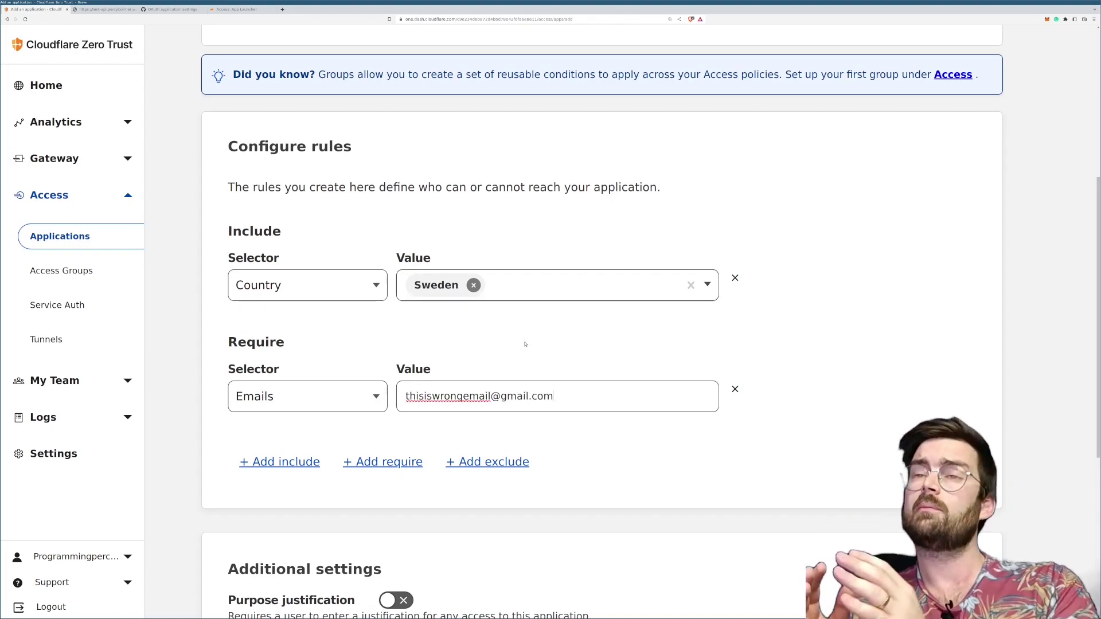
pyautogui.scroll(-2, 524, 344)
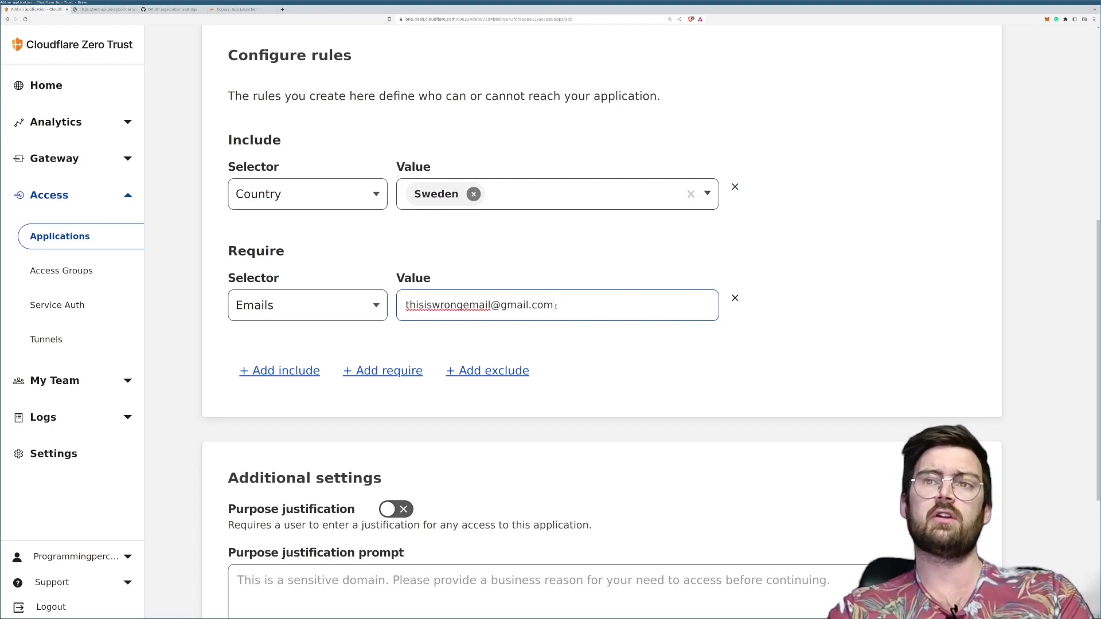
pyautogui.scroll(-4, 556, 317)
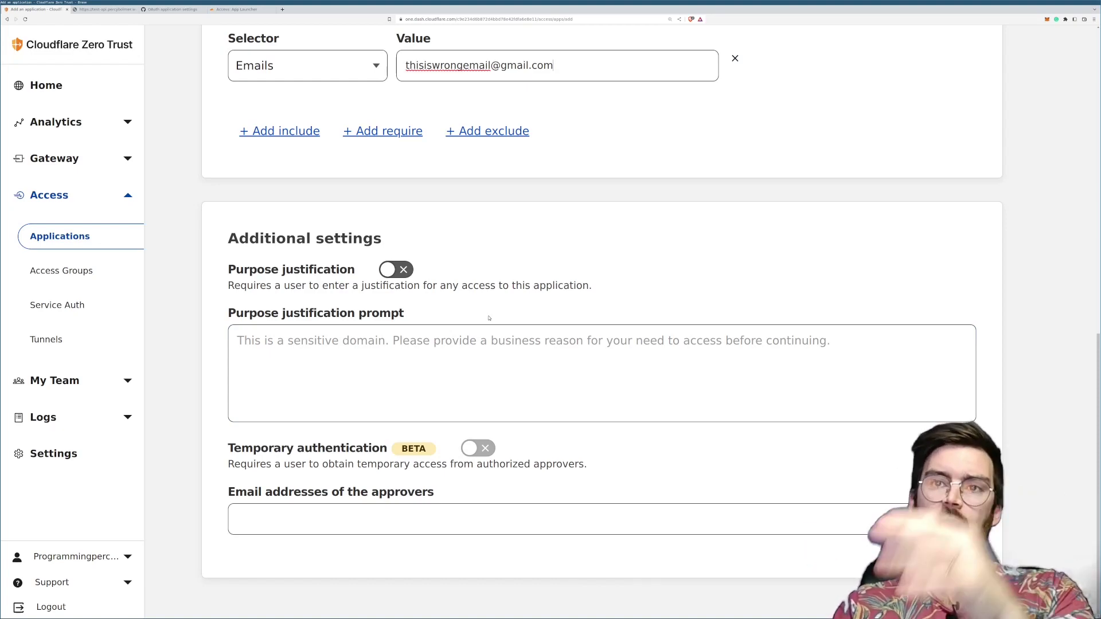
pyautogui.scroll(6, 489, 317)
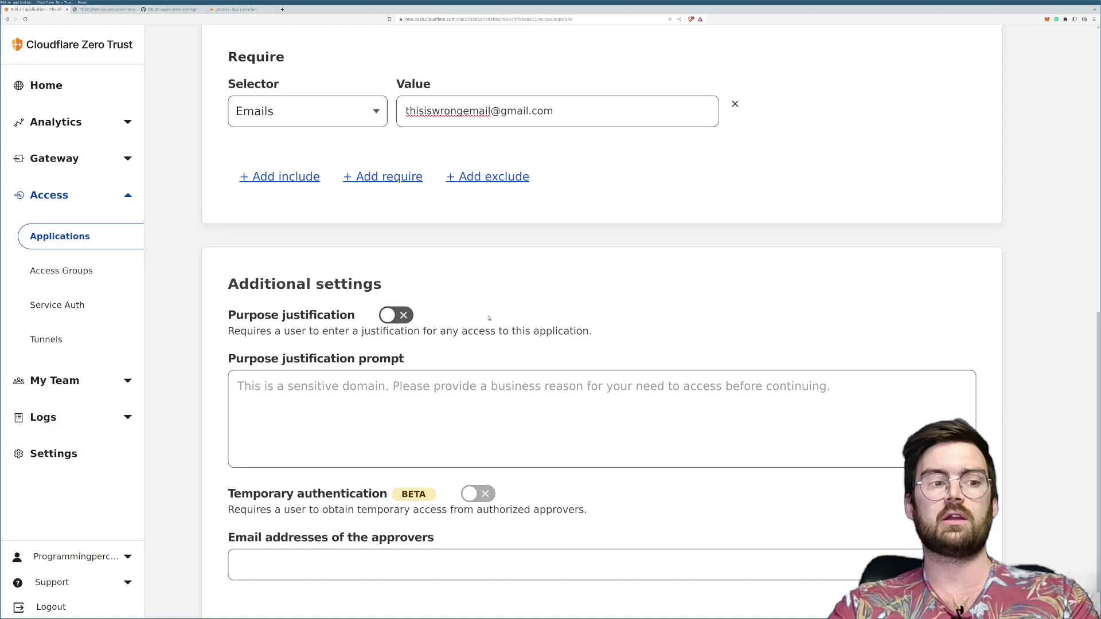
pyautogui.scroll(2, 495, 369)
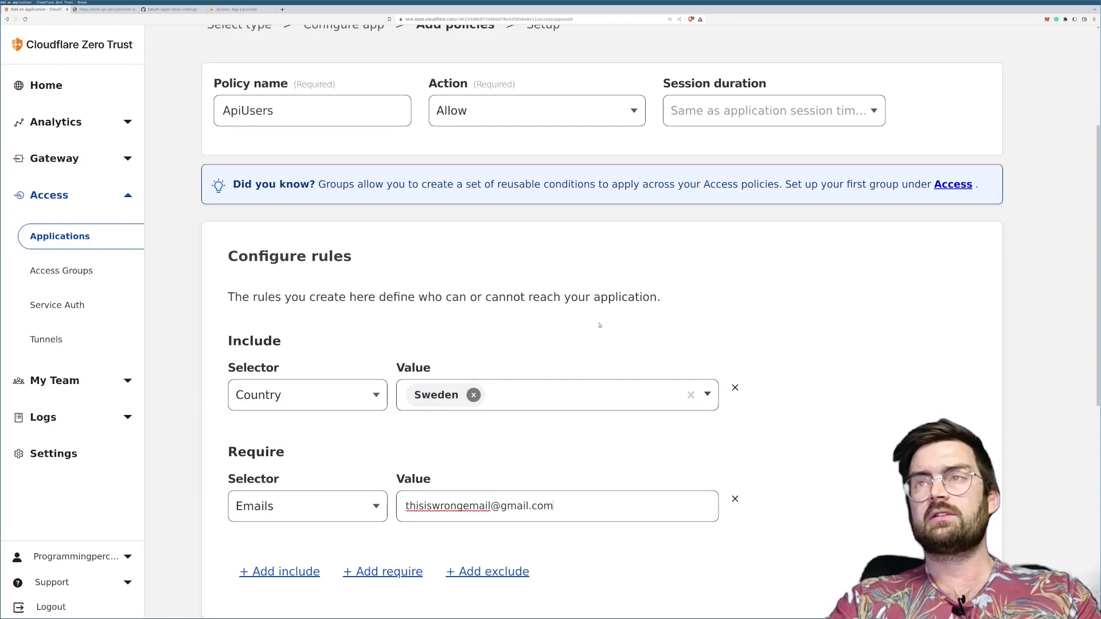
pyautogui.scroll(2, 599, 325)
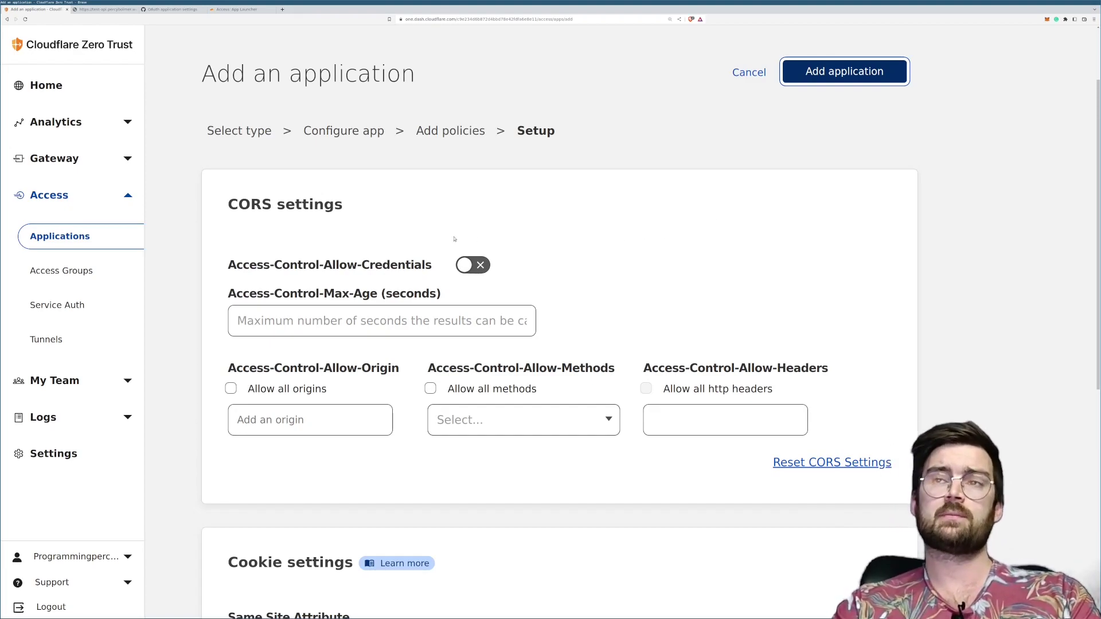
# Step: Review the CORS and cookie settings, leaving HTTP methods and Same Site Attribute unchanged
pyautogui.scroll(-1, 454, 239)
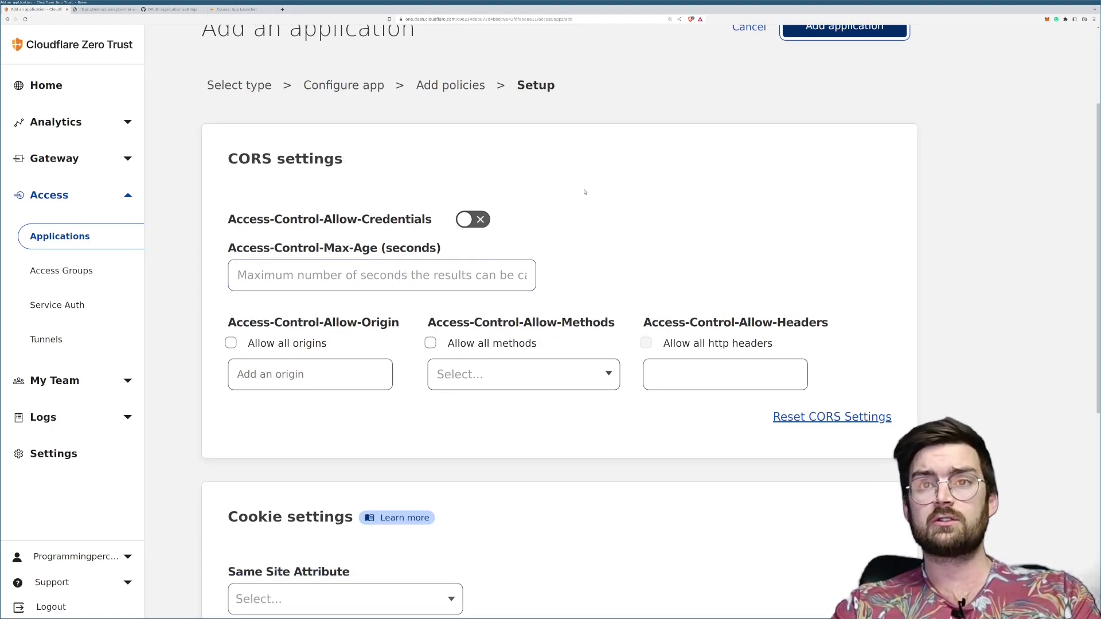
pyautogui.scroll(-1, 585, 186)
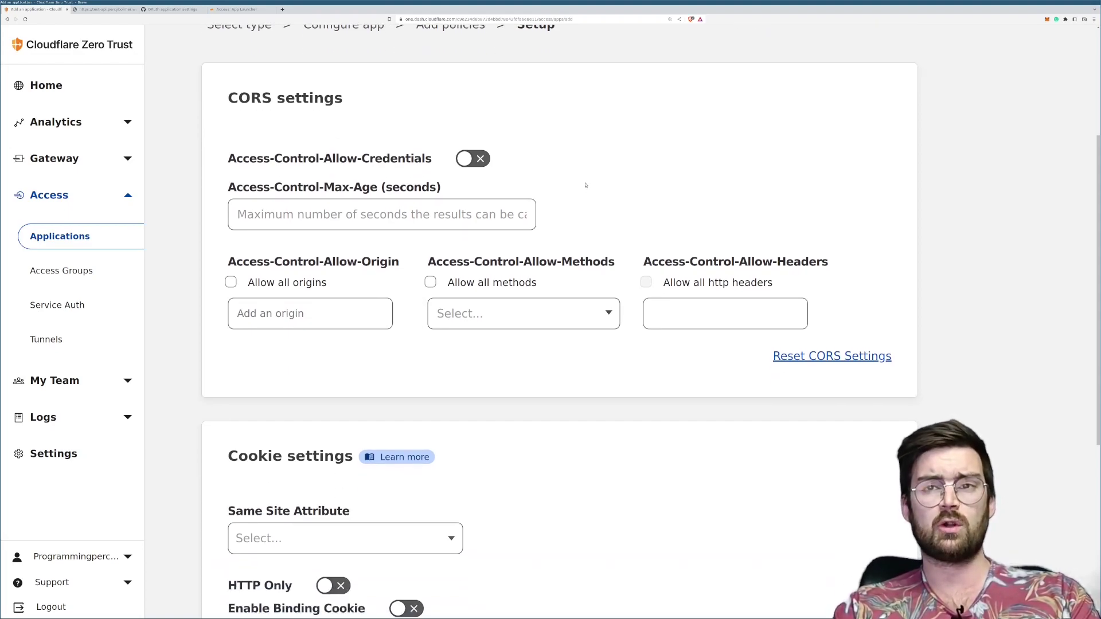
pyautogui.click(595, 321)
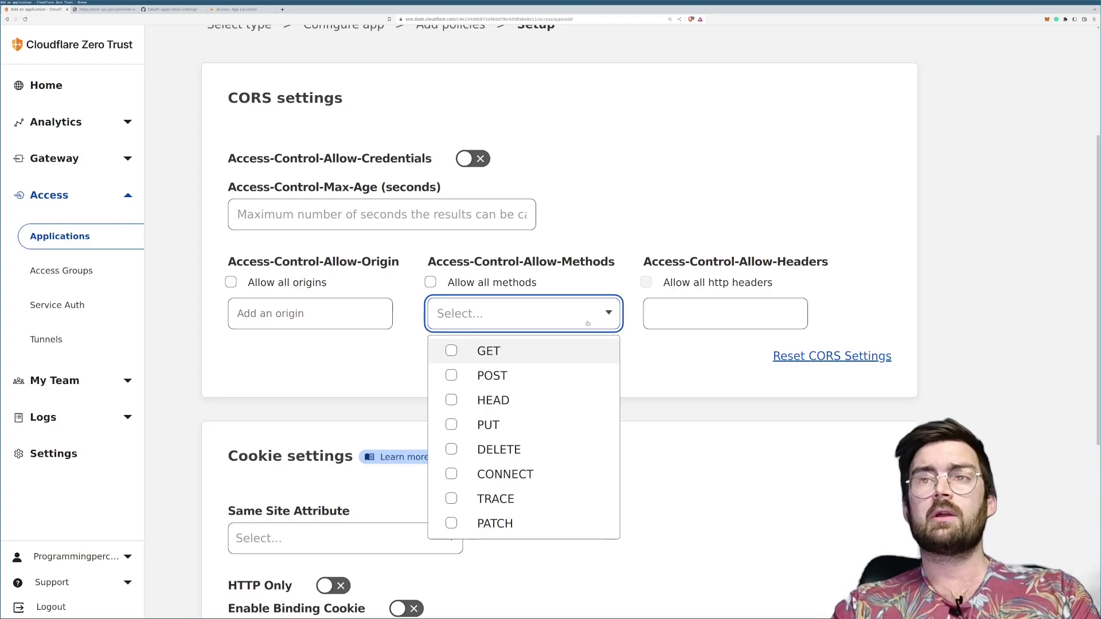
pyautogui.click(505, 274)
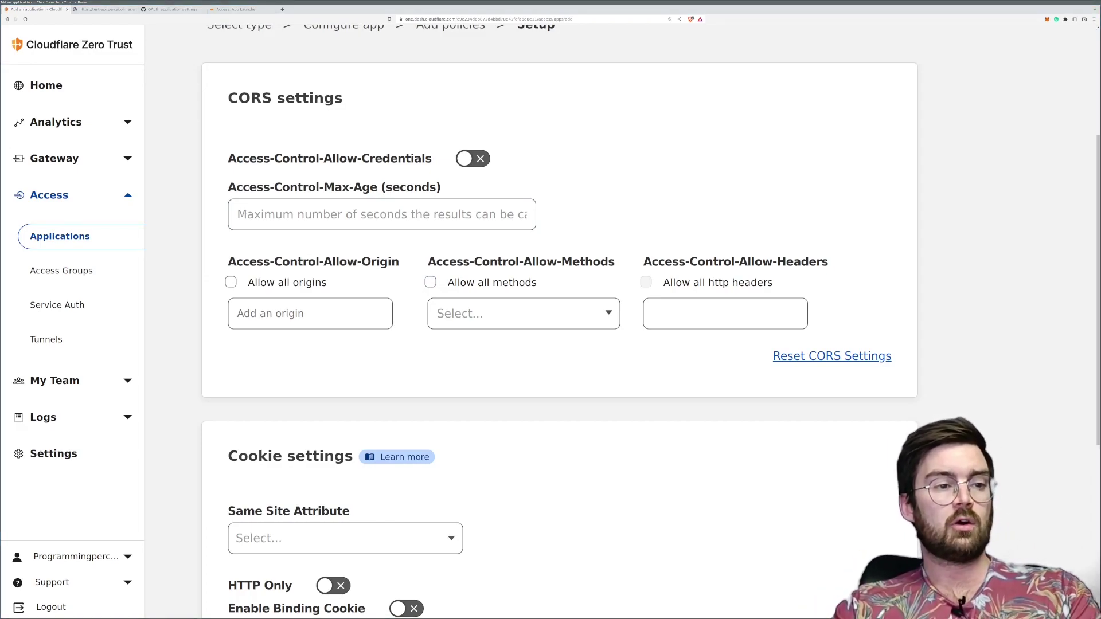
pyautogui.scroll(-2, 505, 406)
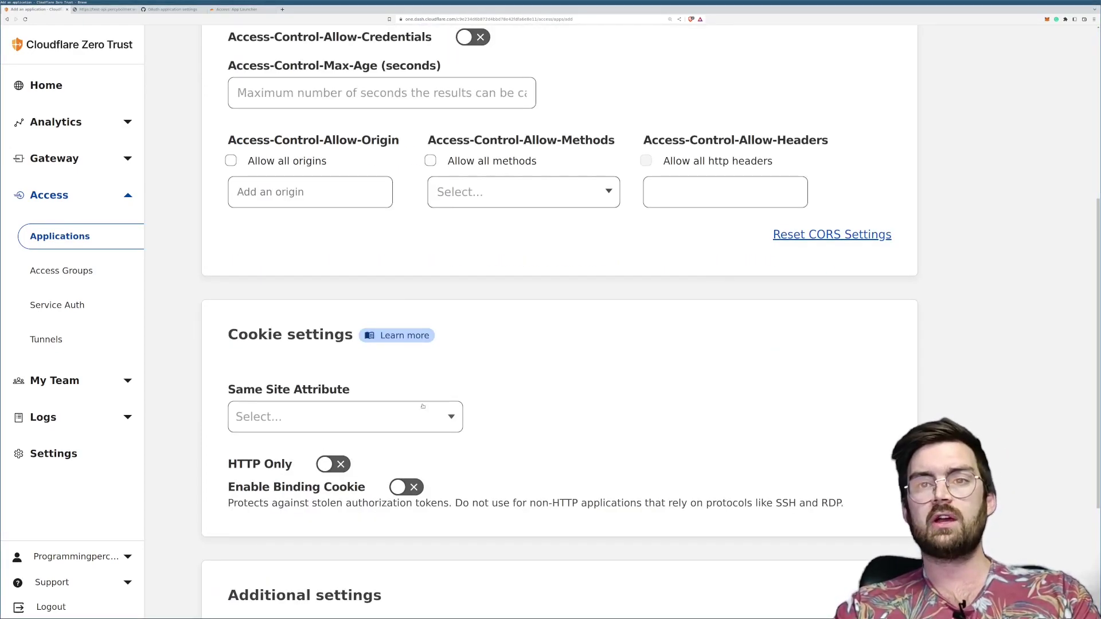
pyautogui.scroll(-2, 422, 406)
pyautogui.click(449, 329)
pyautogui.click(449, 328)
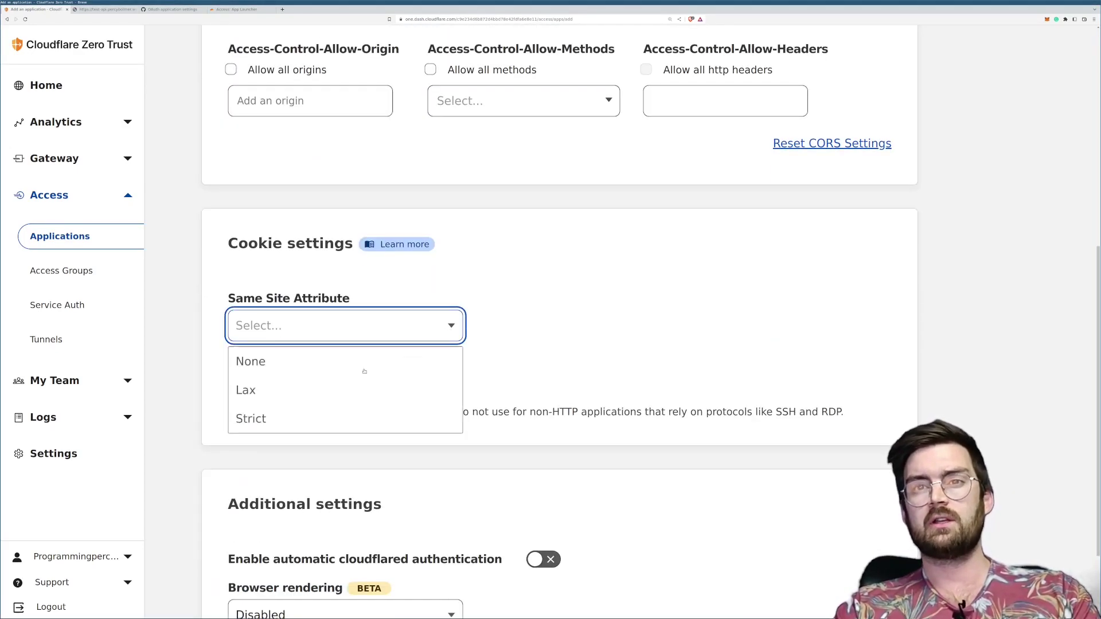
pyautogui.click(486, 330)
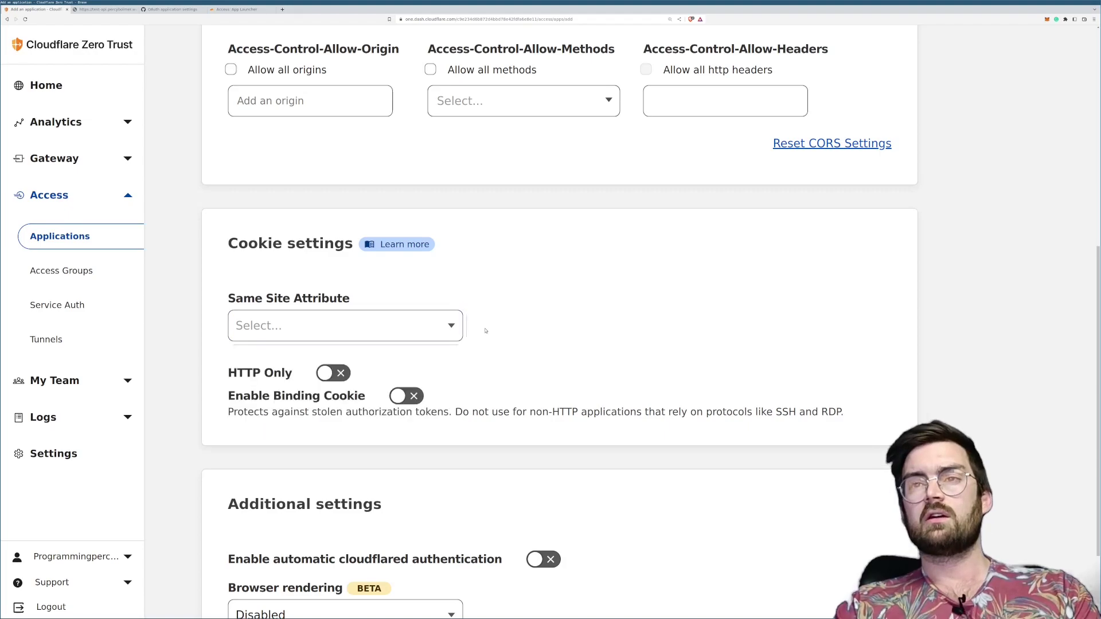
pyautogui.scroll(-2, 486, 335)
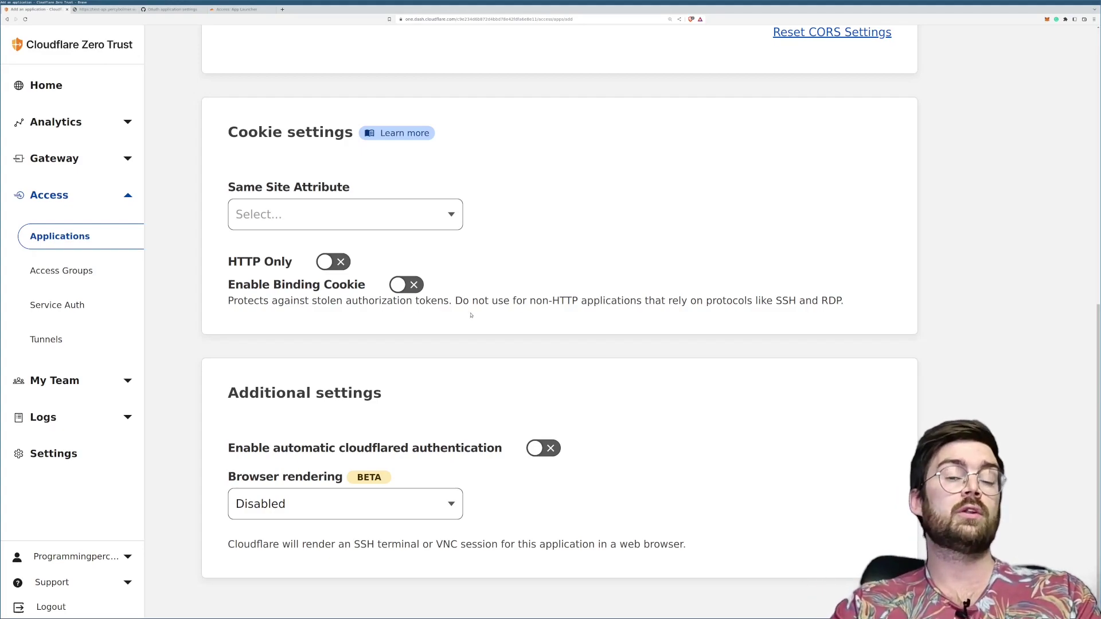
pyautogui.scroll(8, 470, 315)
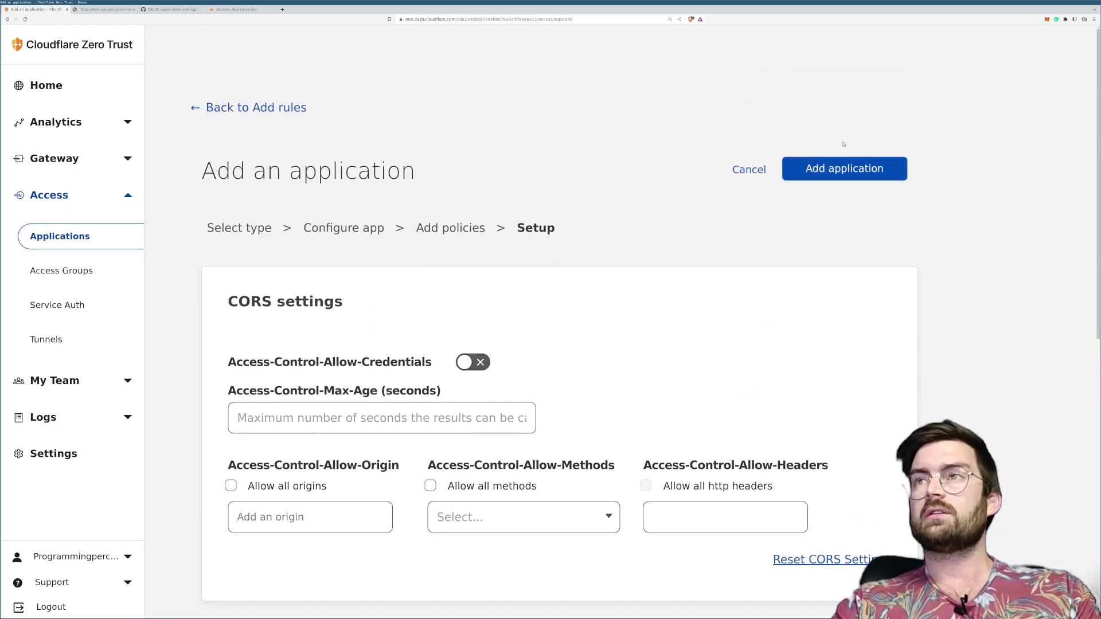
# Step: Add the TestApi application and expand its row to show the ApiUsers policy
pyautogui.click(835, 172)
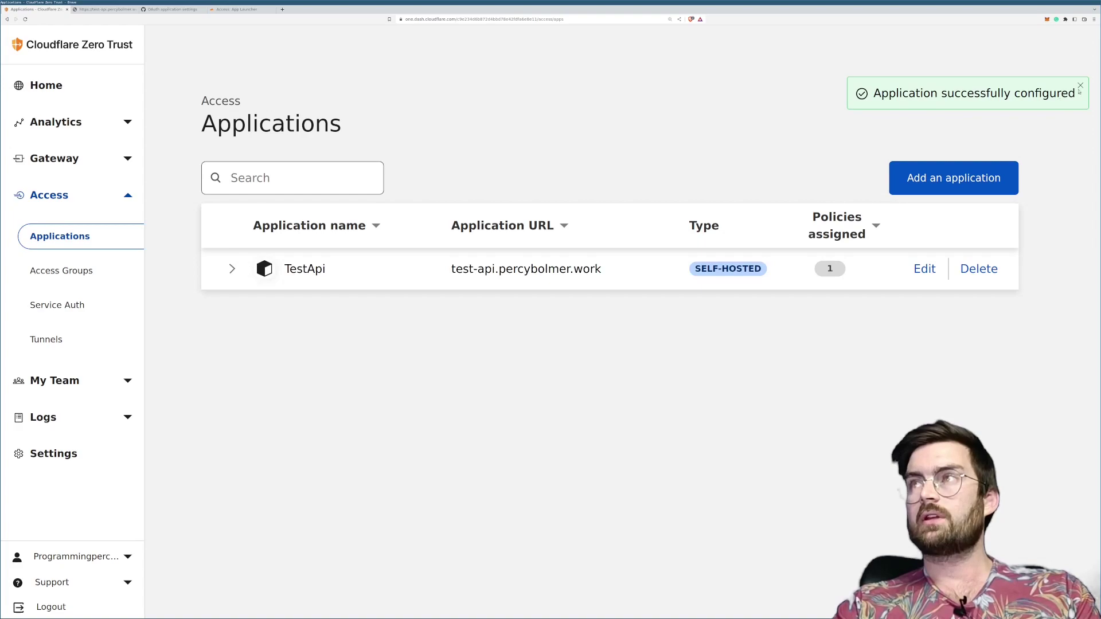
pyautogui.click(455, 272)
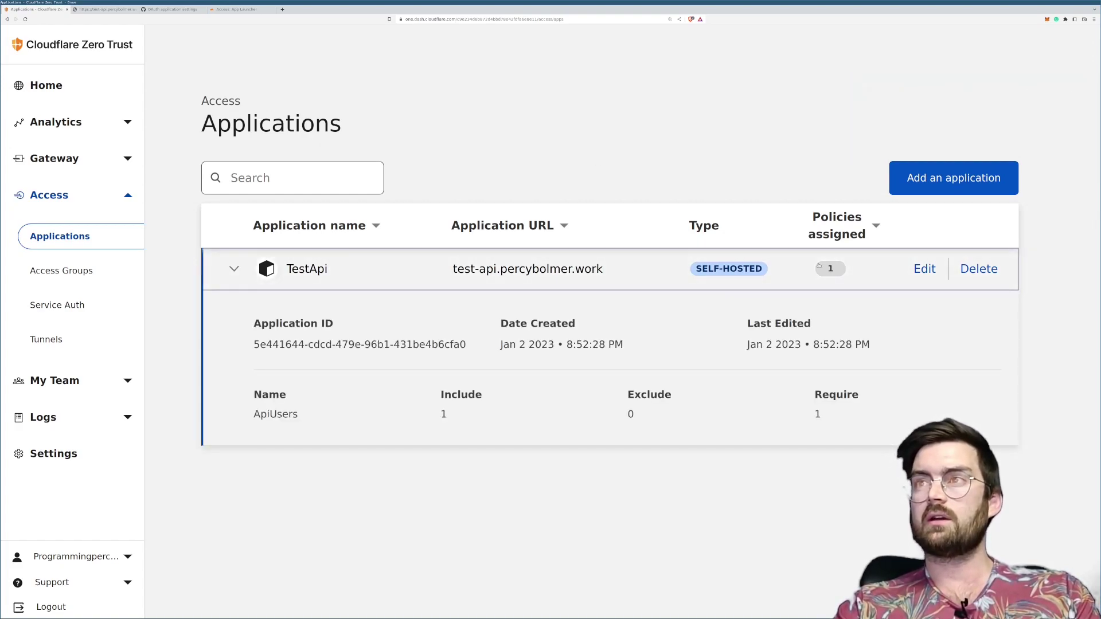
pyautogui.moveTo(828, 276)
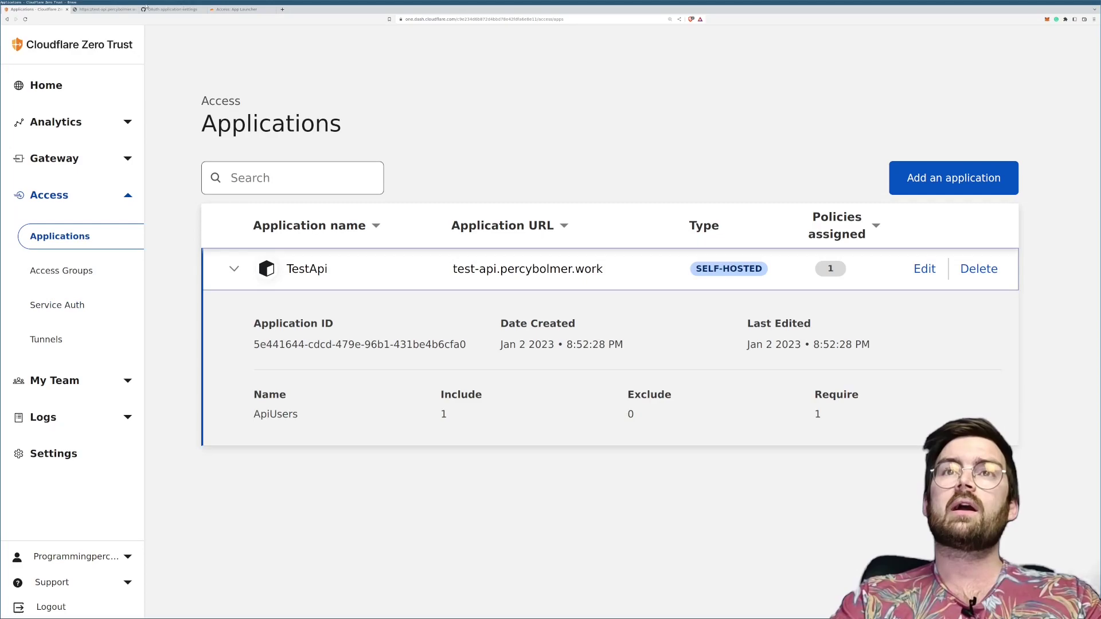
# Step: Reload the test-api page, sign in with GitHub, and get 'That account does not have access'
pyautogui.click(108, 8)
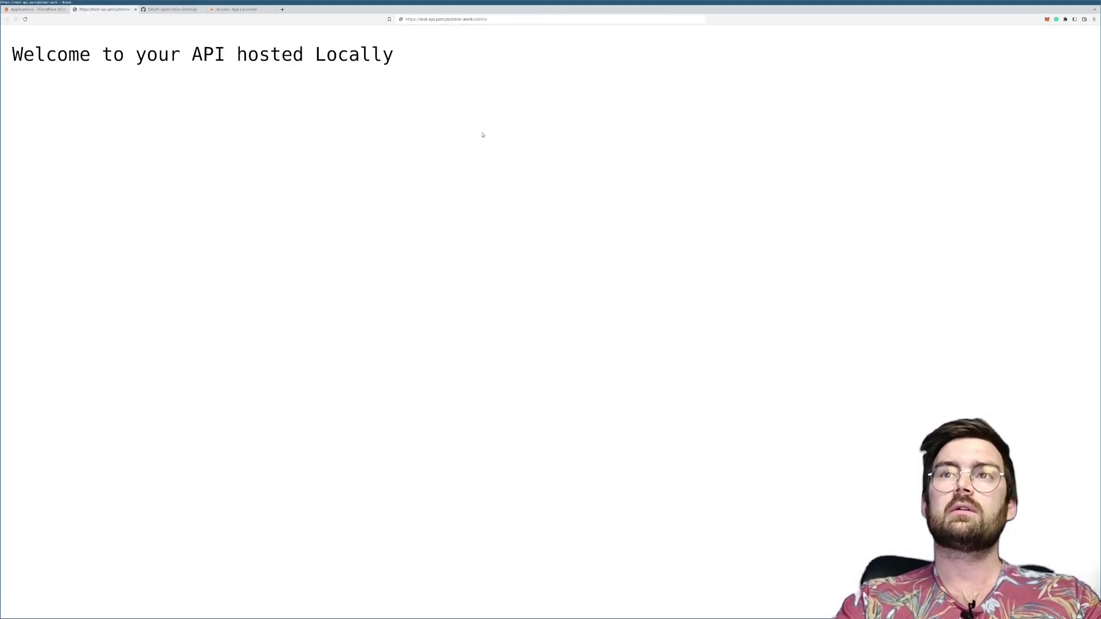
pyautogui.press('Return')
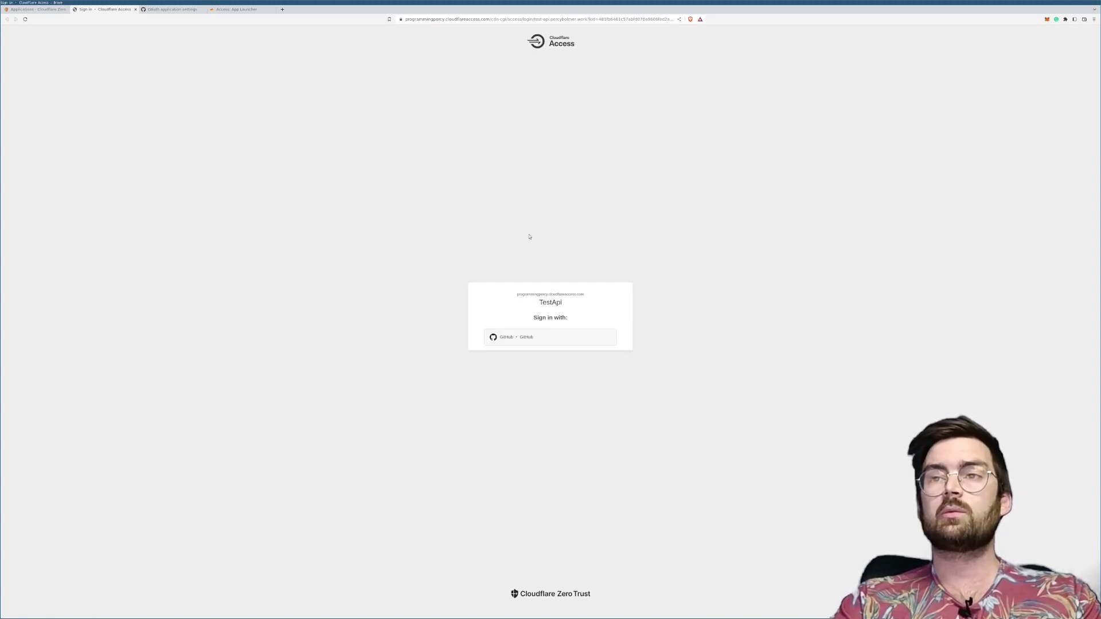
pyautogui.scroll(3, 529, 237)
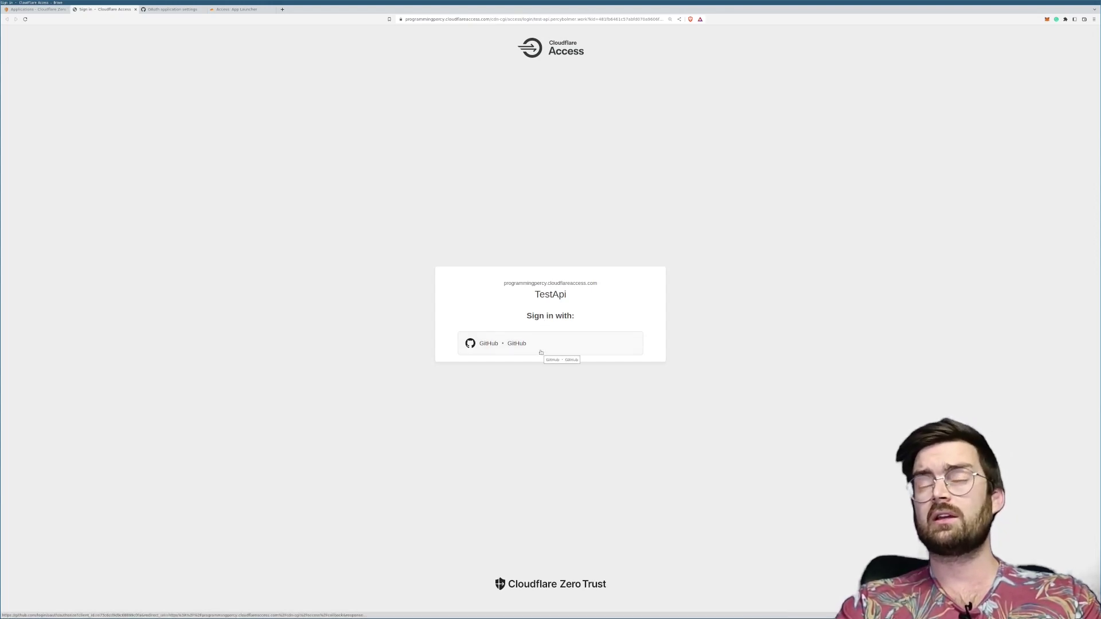
pyautogui.click(504, 349)
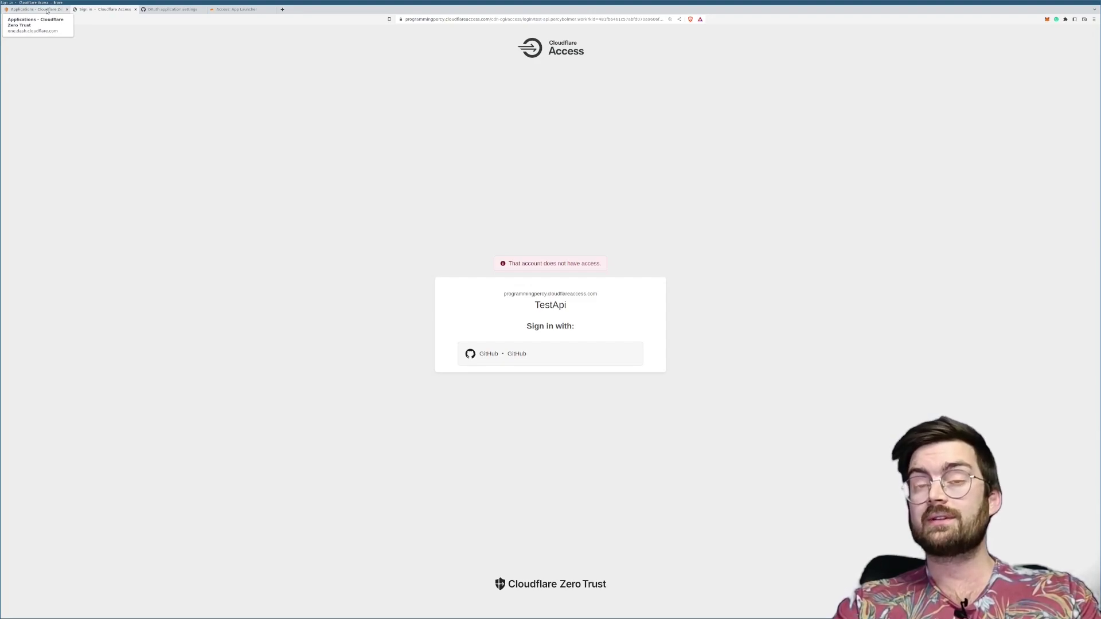
pyautogui.click(47, 11)
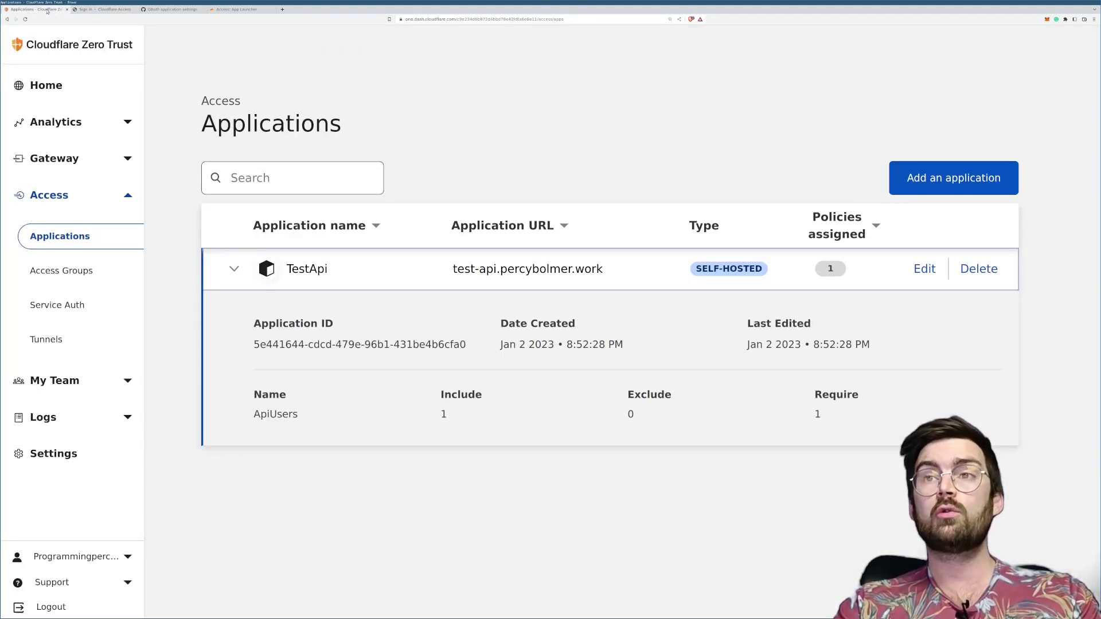
# Step: Open TestApi's ApiUsers policy for editing
pyautogui.click(922, 268)
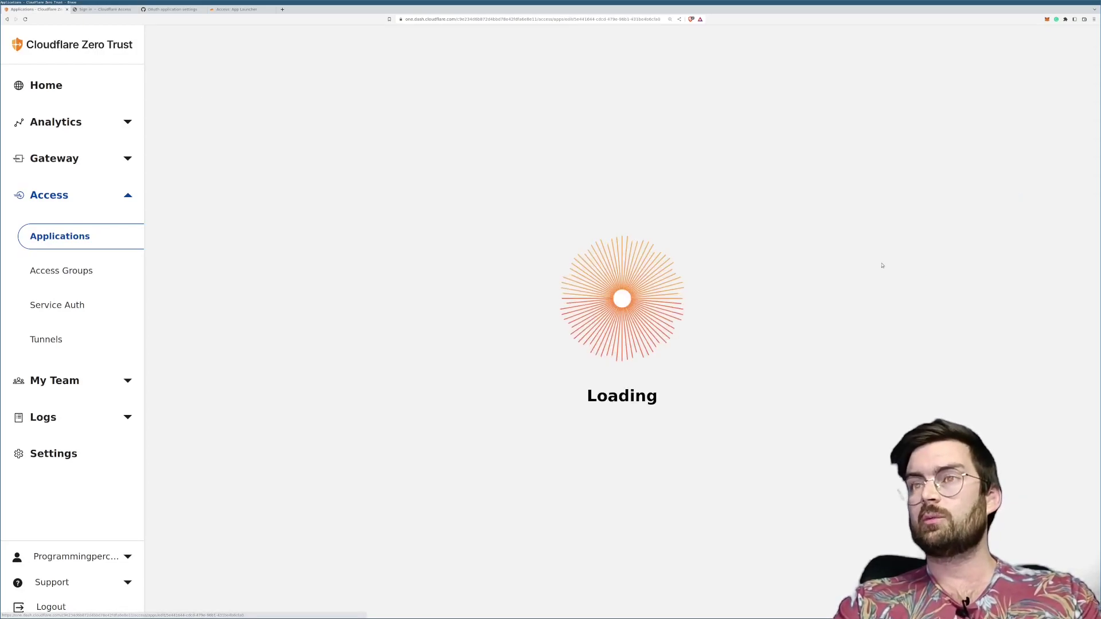
pyautogui.click(307, 411)
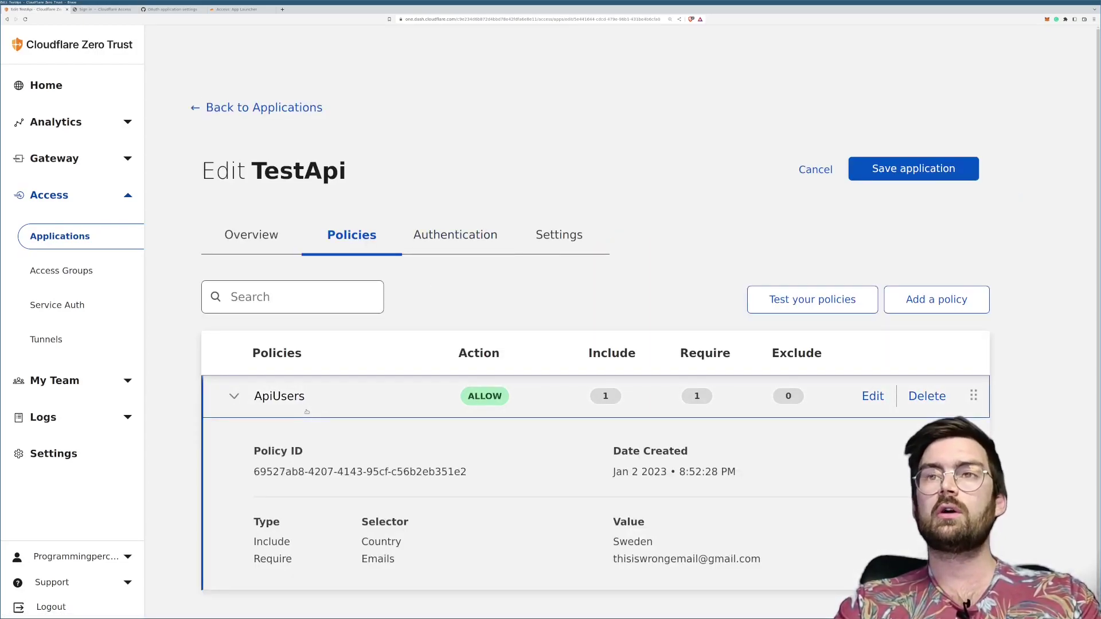
pyautogui.click(873, 396)
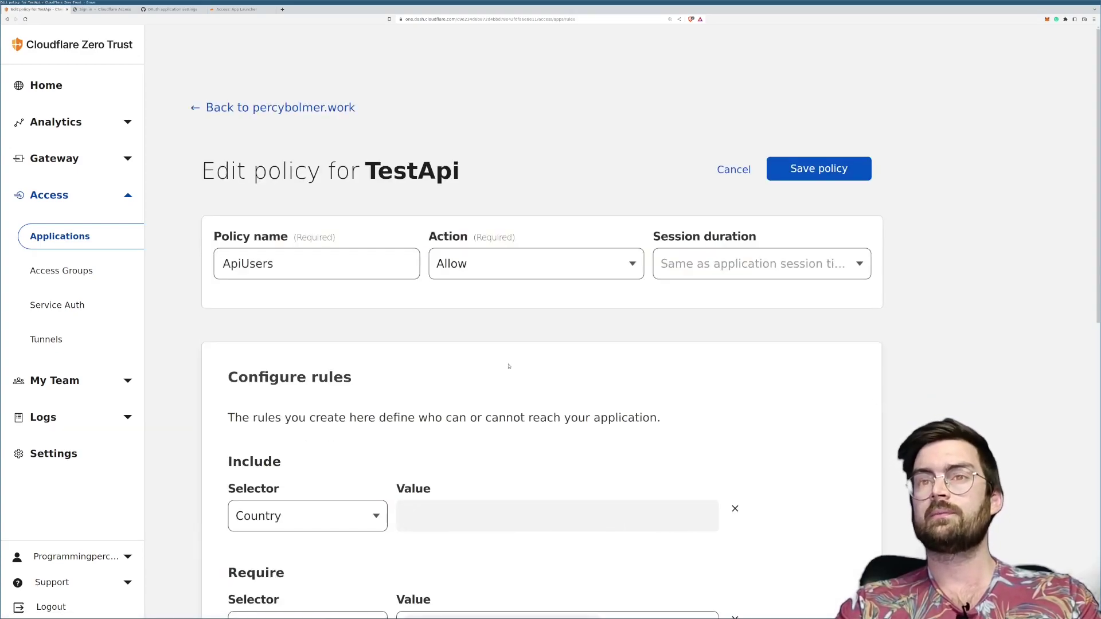
pyautogui.scroll(-3, 499, 365)
pyautogui.scroll(-2, 499, 365)
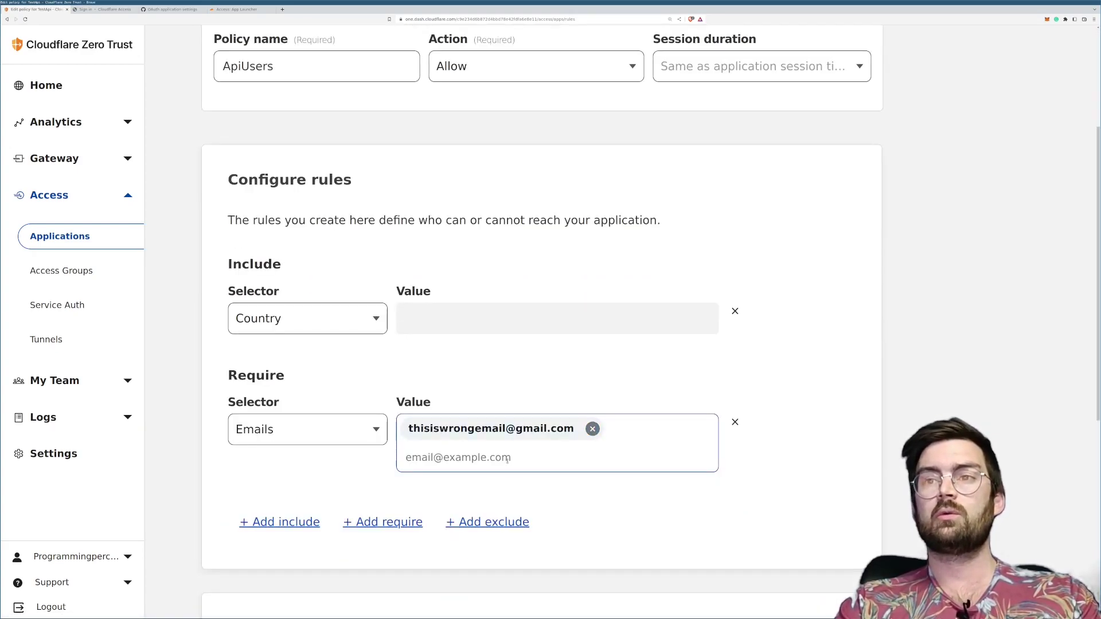
# Step: Replace the wrong required email with the user's real address and save the policy
pyautogui.click(592, 428)
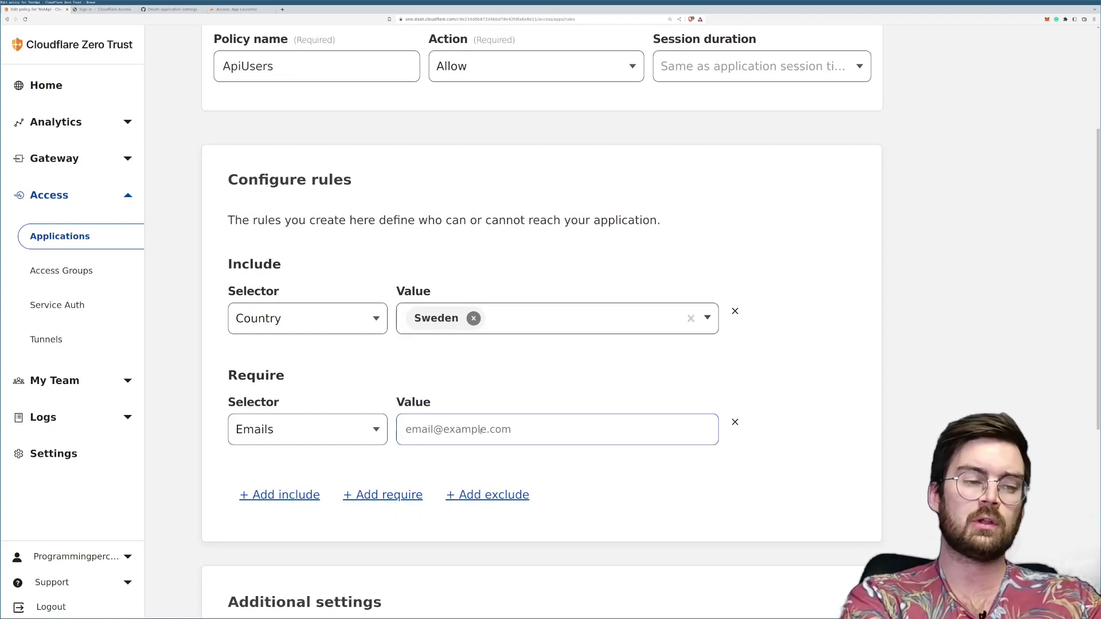
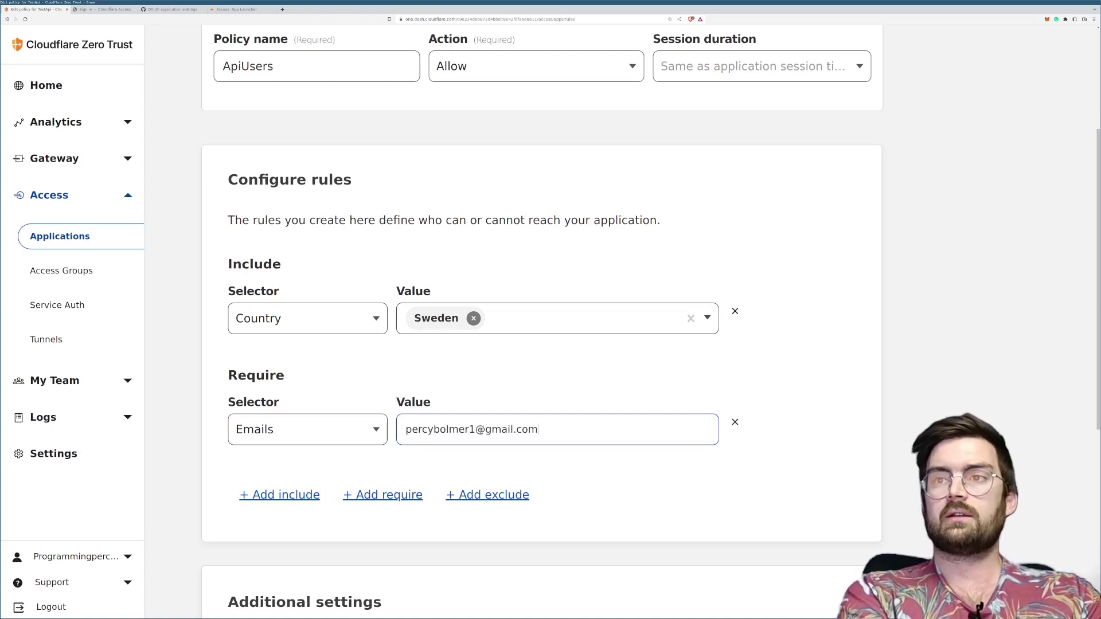
pyautogui.press('Return')
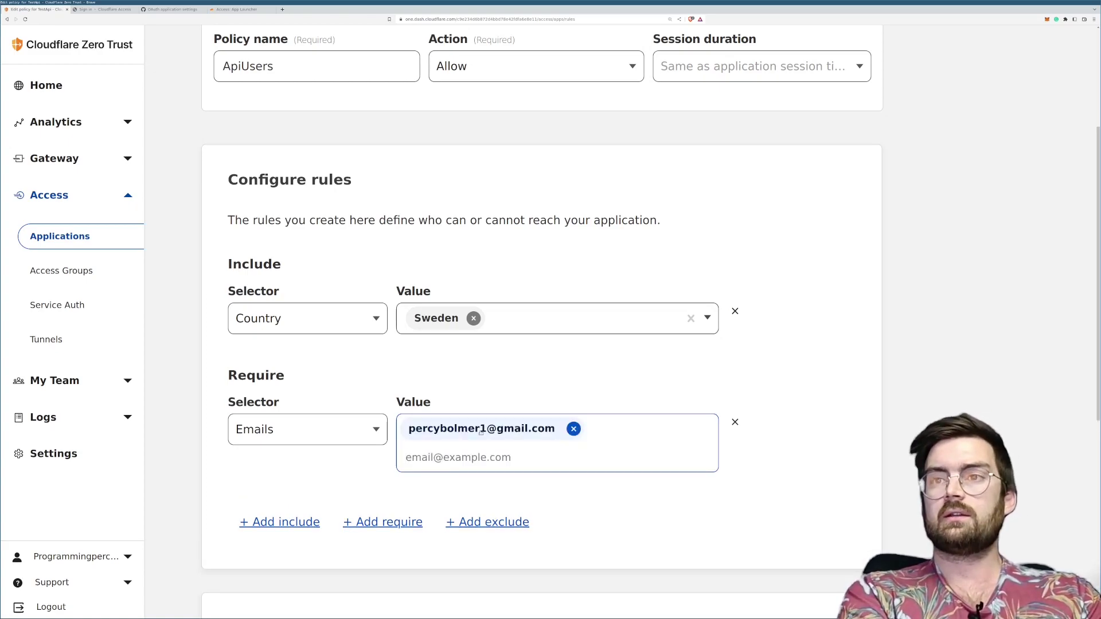
pyautogui.scroll(-3, 506, 342)
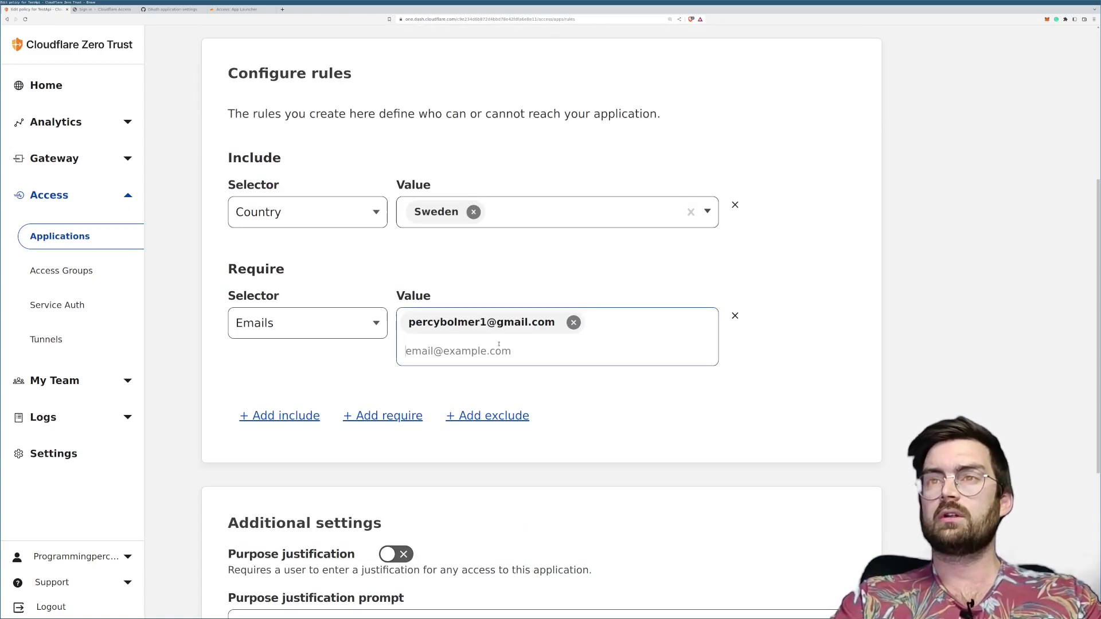
pyautogui.scroll(5, 492, 351)
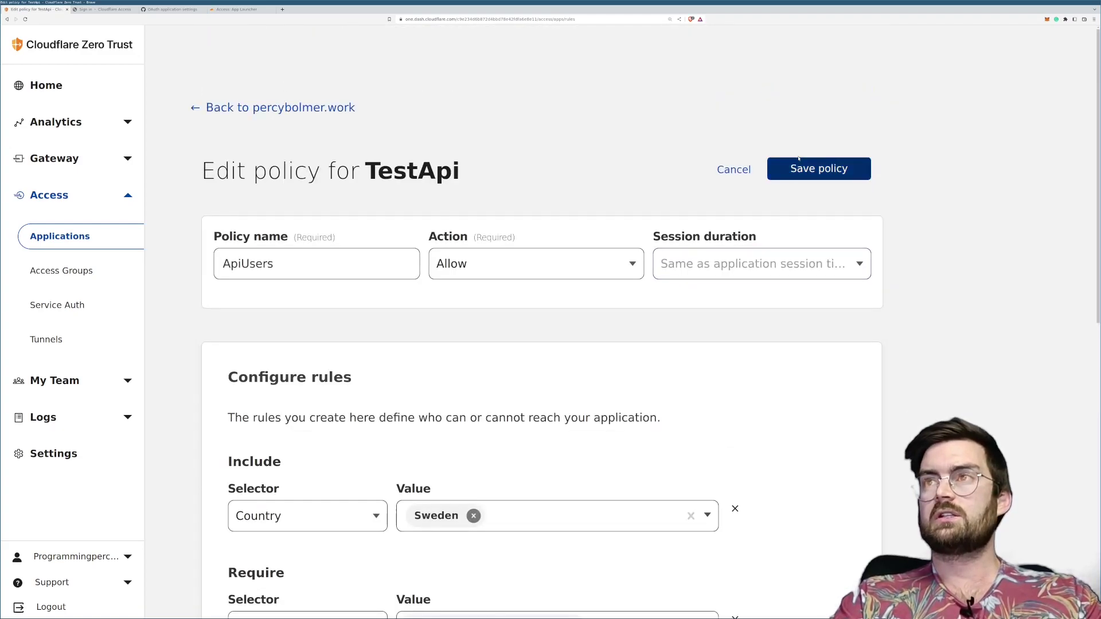
pyautogui.click(799, 171)
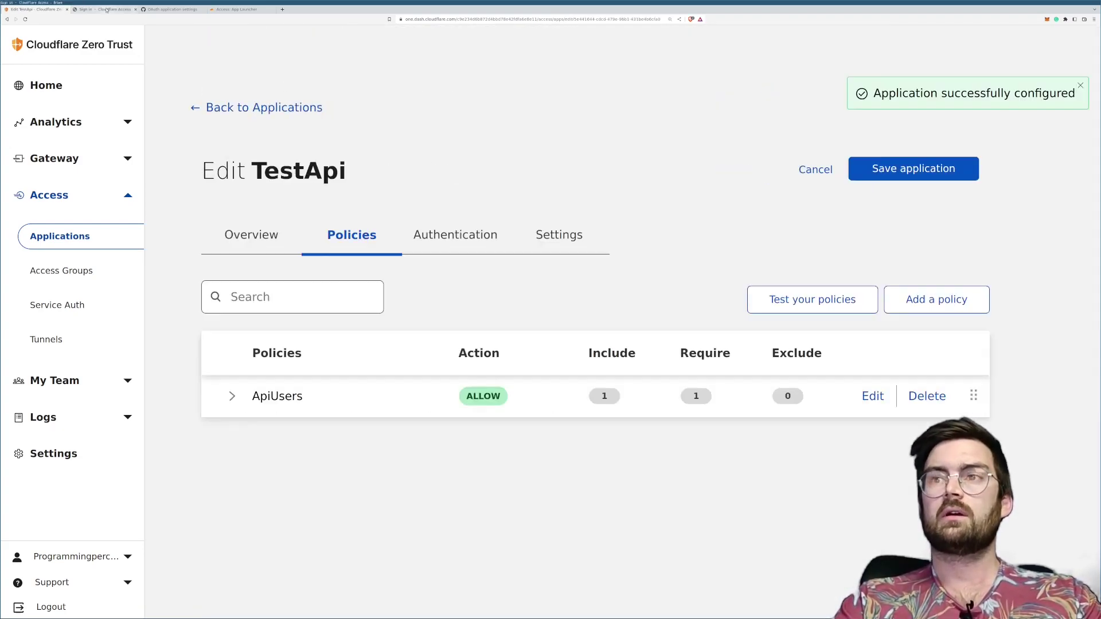
pyautogui.click(112, 10)
# Step: Sign in with GitHub again to reach the 'Welcome to your API hosted Locally' page
pyautogui.click(527, 354)
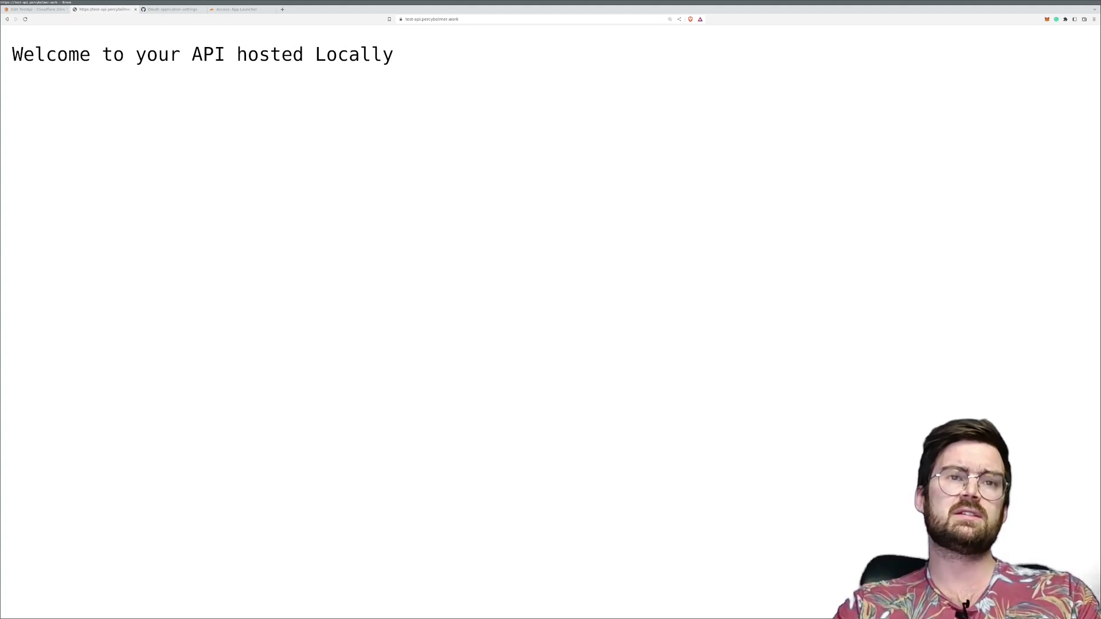
pyautogui.click(52, 9)
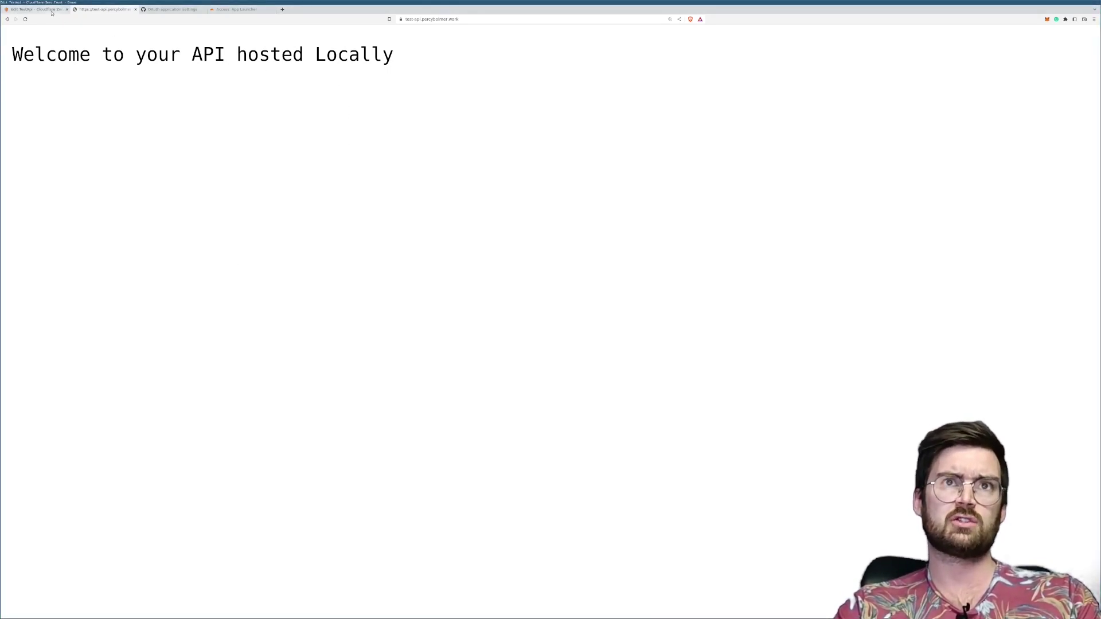
# Step: Review Access analytics: 5 applications accessed, 2 failed logins, and the TestApi logins chart
pyautogui.click(55, 122)
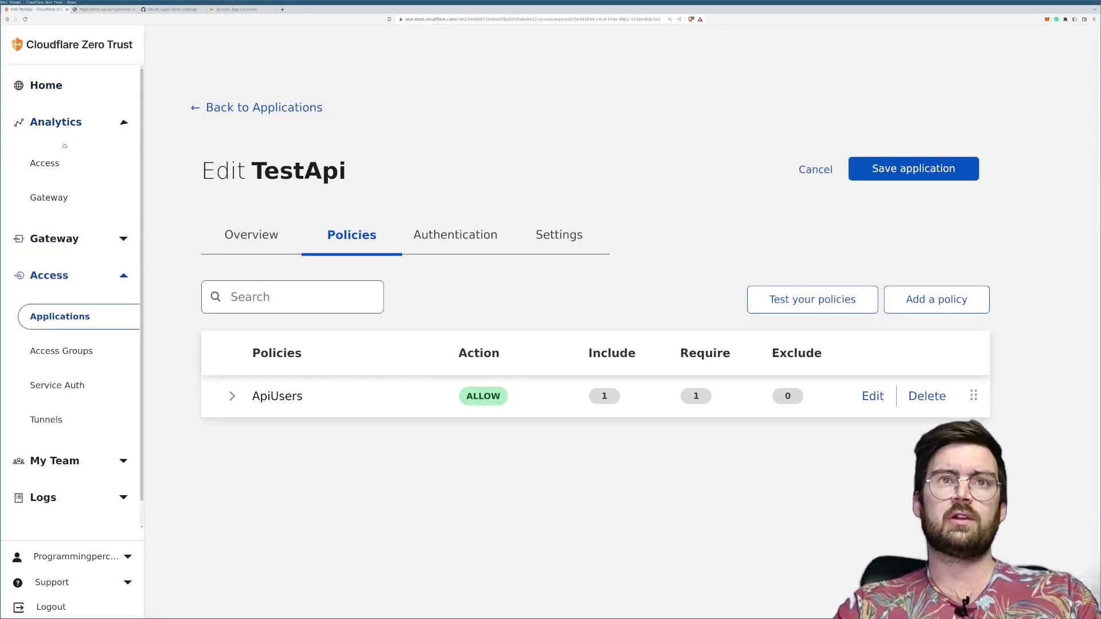
pyautogui.click(46, 162)
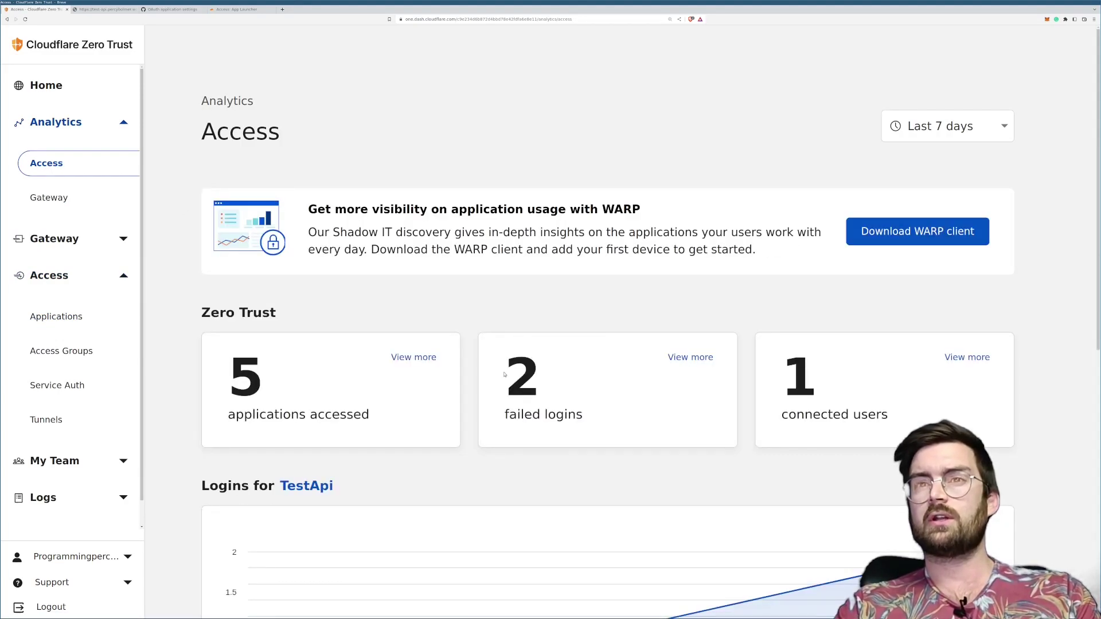
pyautogui.moveTo(504, 374); pyautogui.dragTo(574, 379)
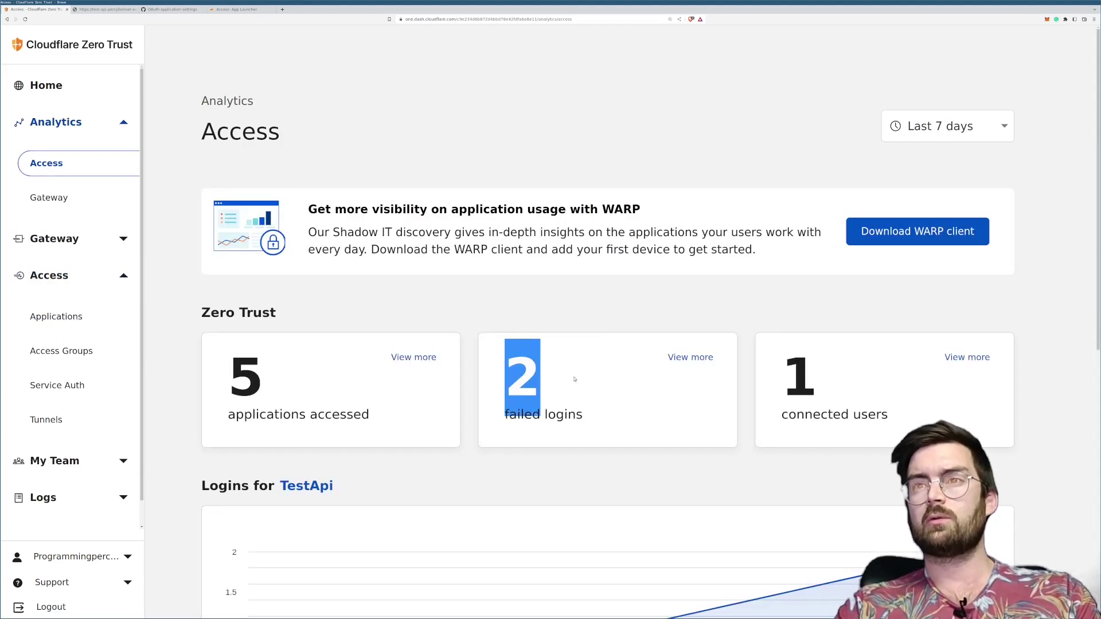
pyautogui.scroll(-4, 573, 382)
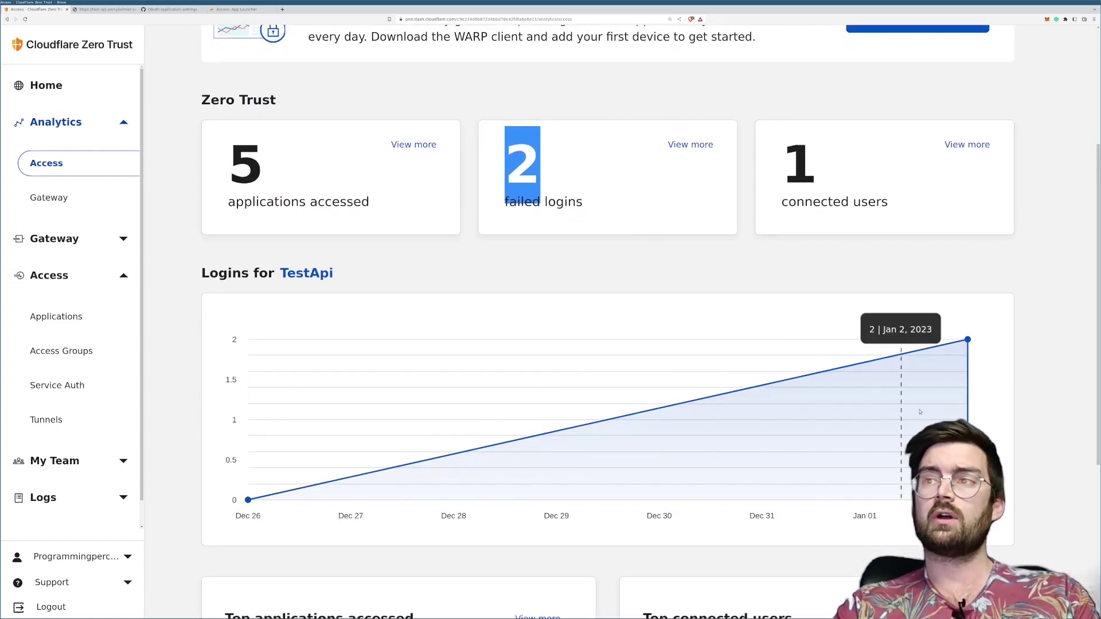
pyautogui.scroll(4, 423, 289)
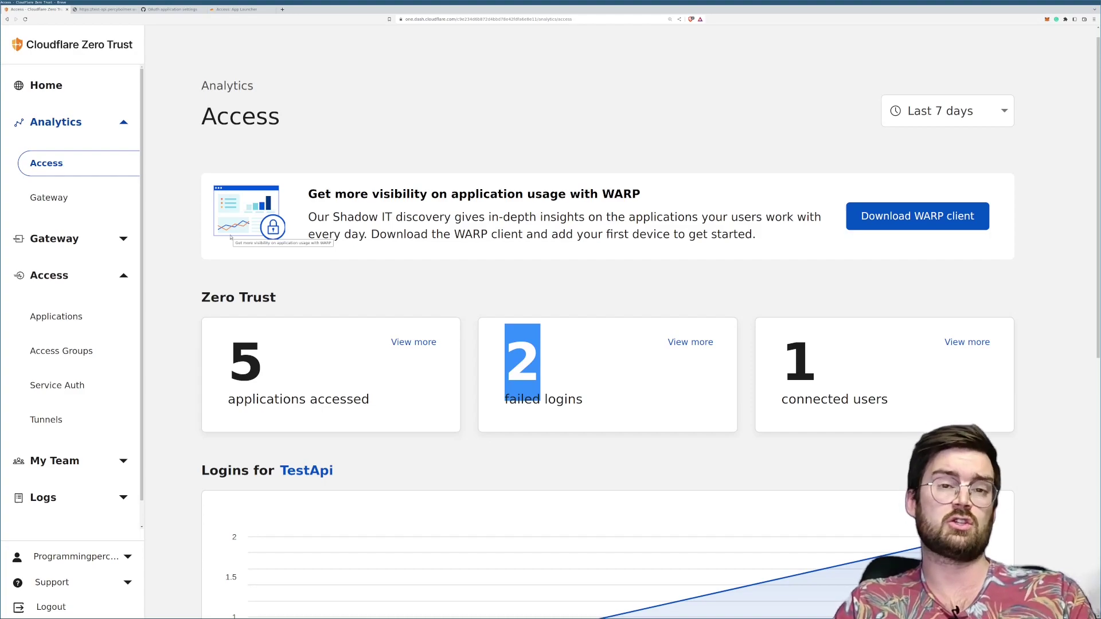
pyautogui.scroll(-1, 62, 498)
pyautogui.scroll(-2, 62, 499)
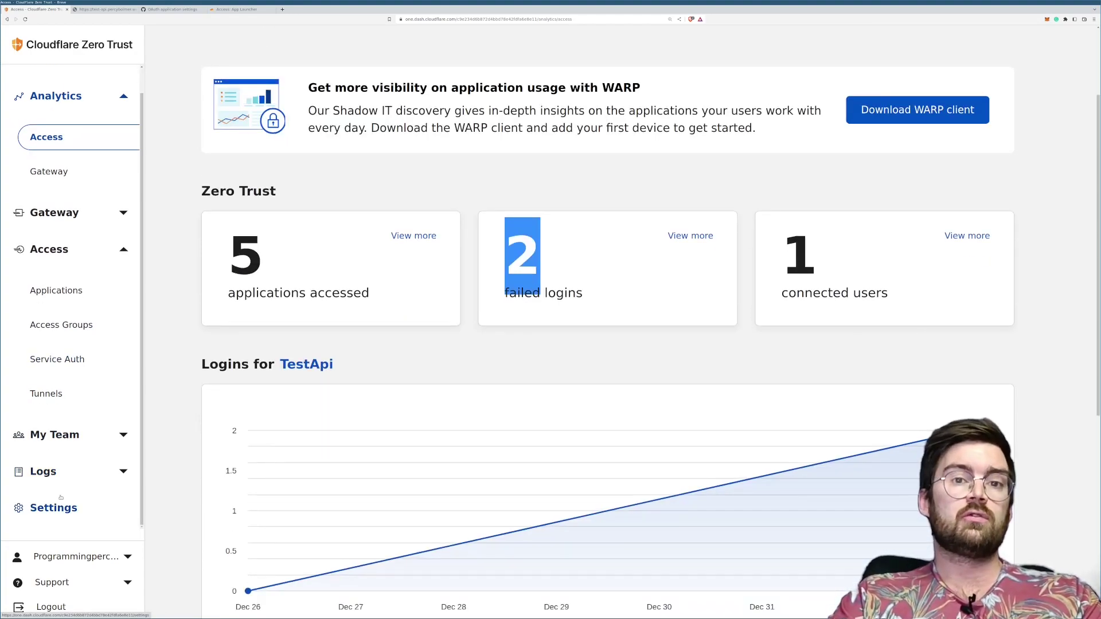
# Step: Go to General settings and open the Login page customization form with its preview
pyautogui.click(60, 498)
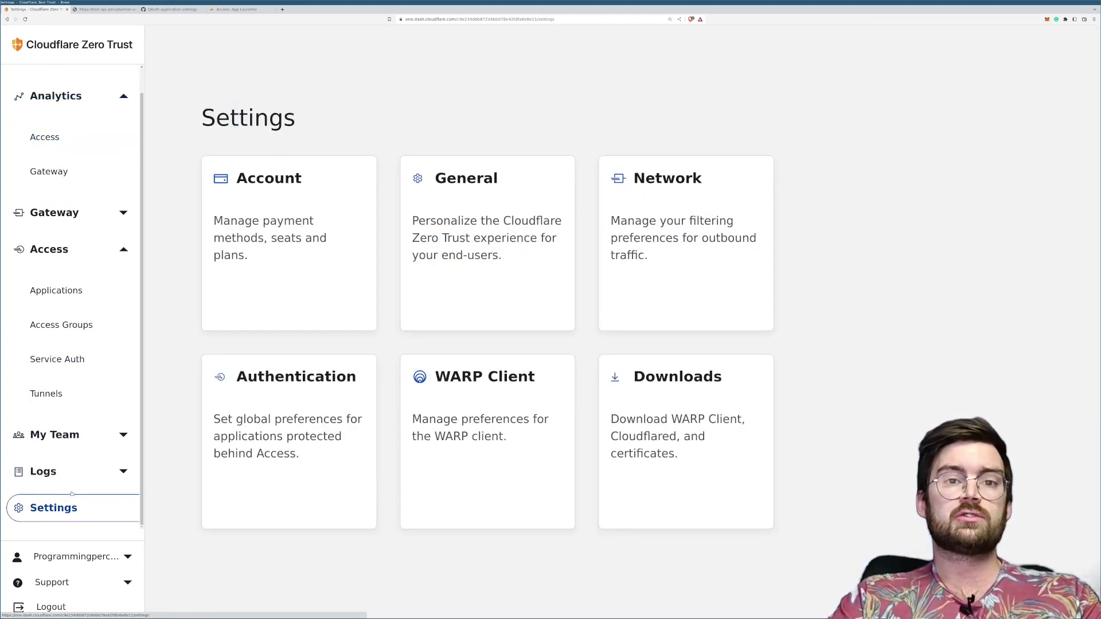
pyautogui.click(503, 289)
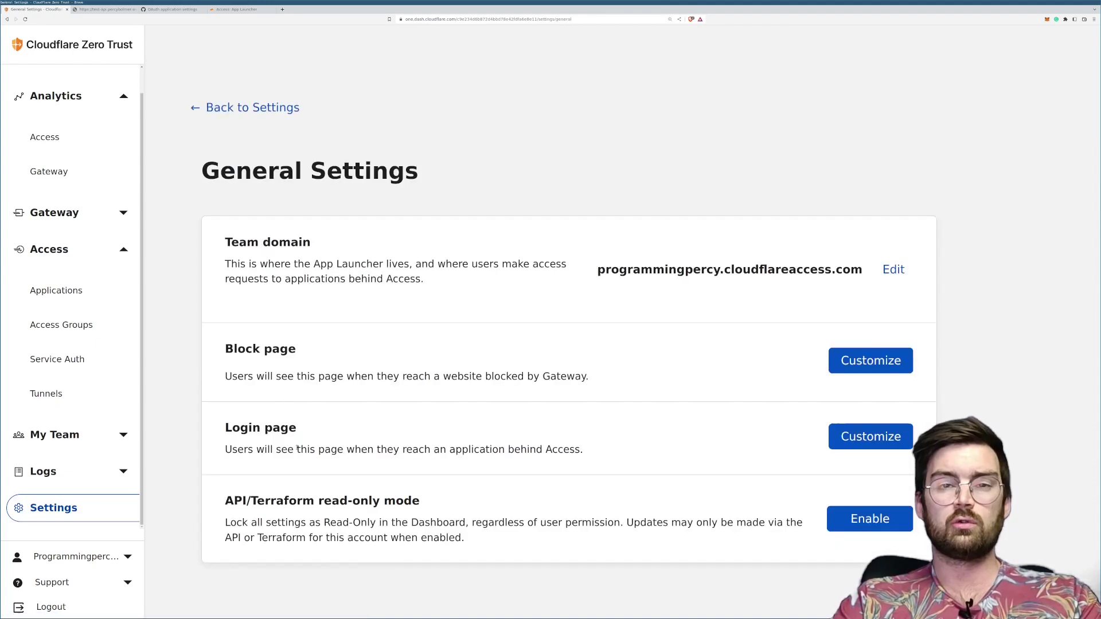
pyautogui.click(852, 437)
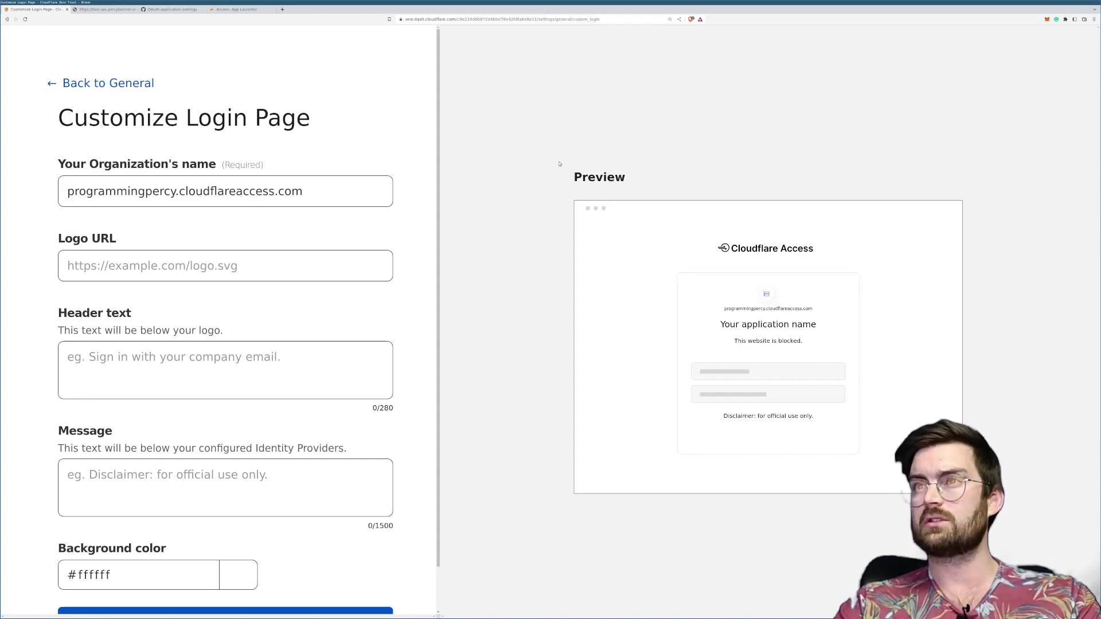
pyautogui.scroll(-1, 253, 275)
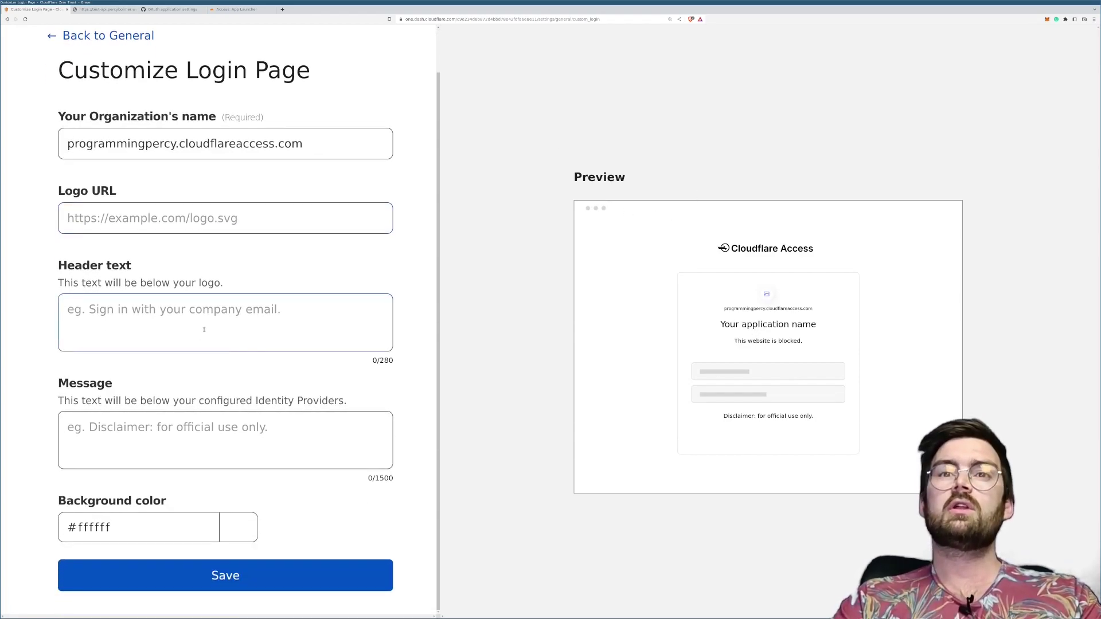